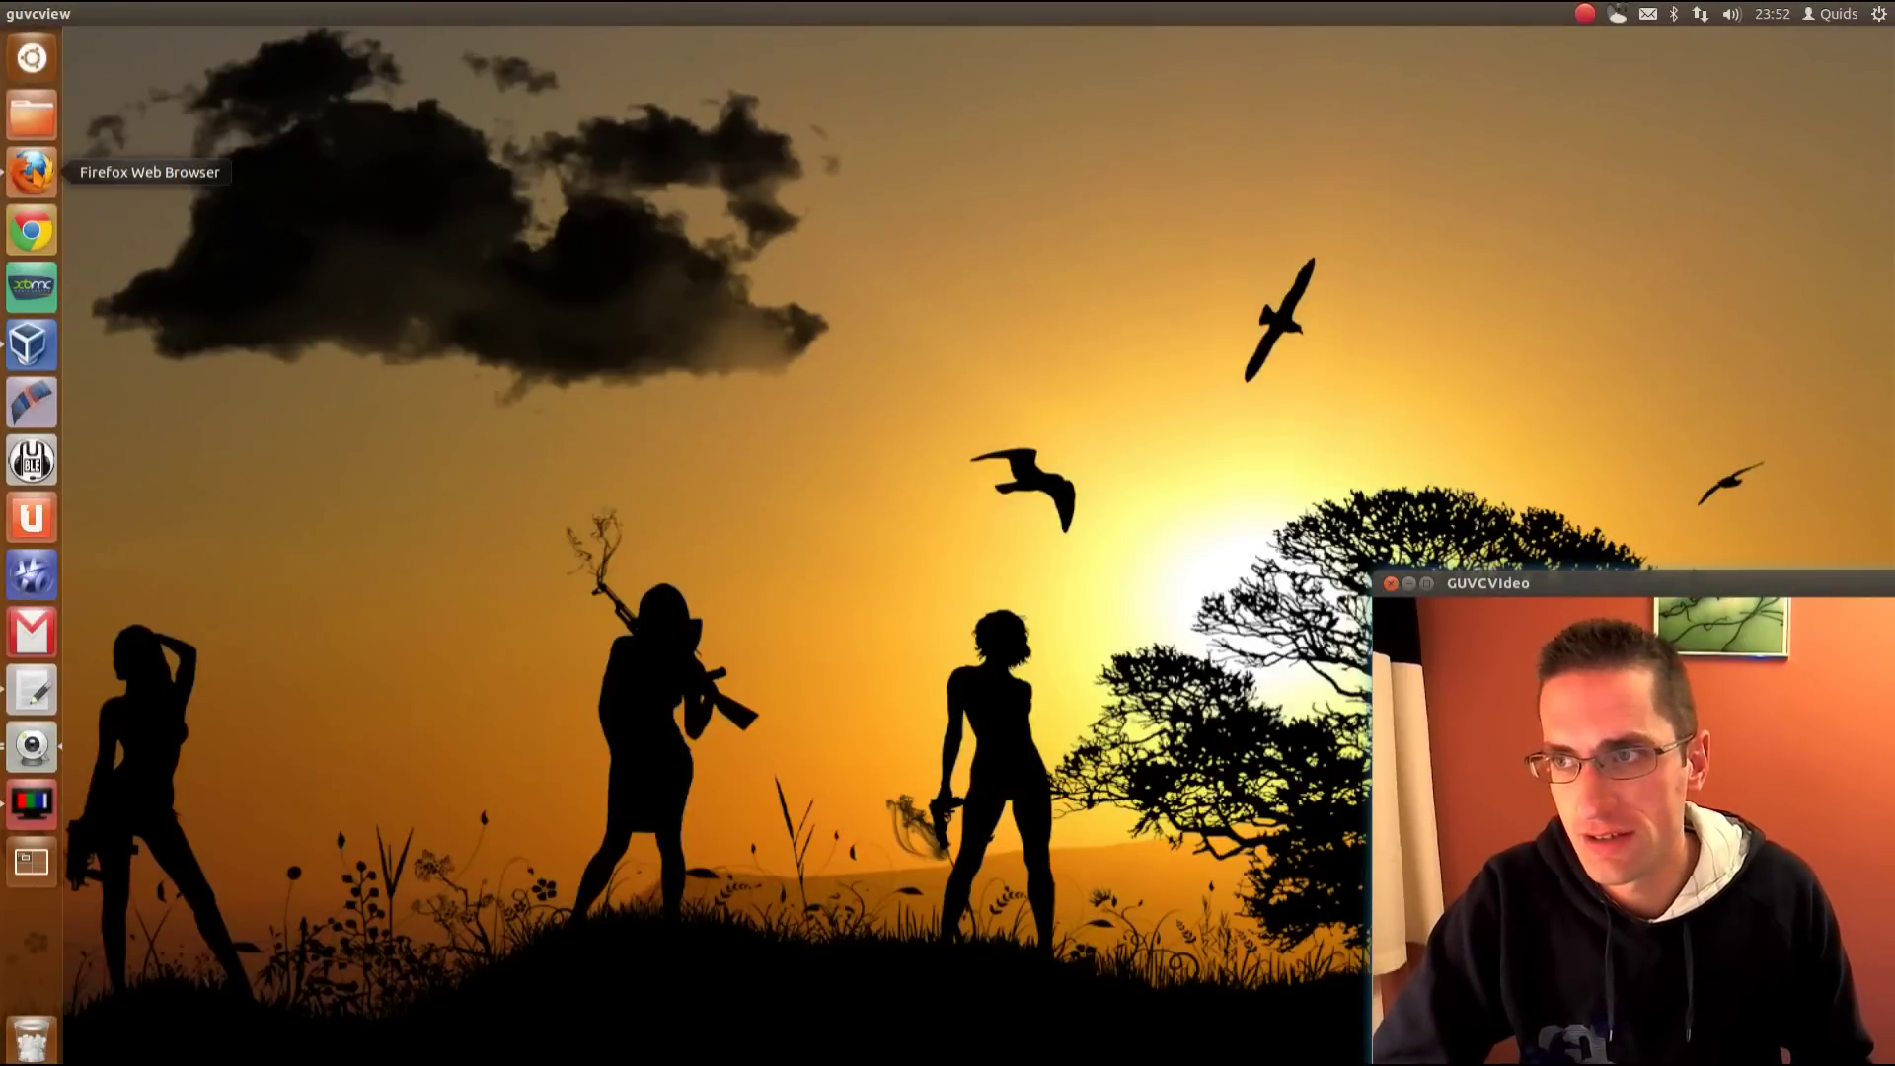
- Browse the GetDeb.net Ubuntu 12.04 apps list in Firefox and open its genre filter
click(31, 172)
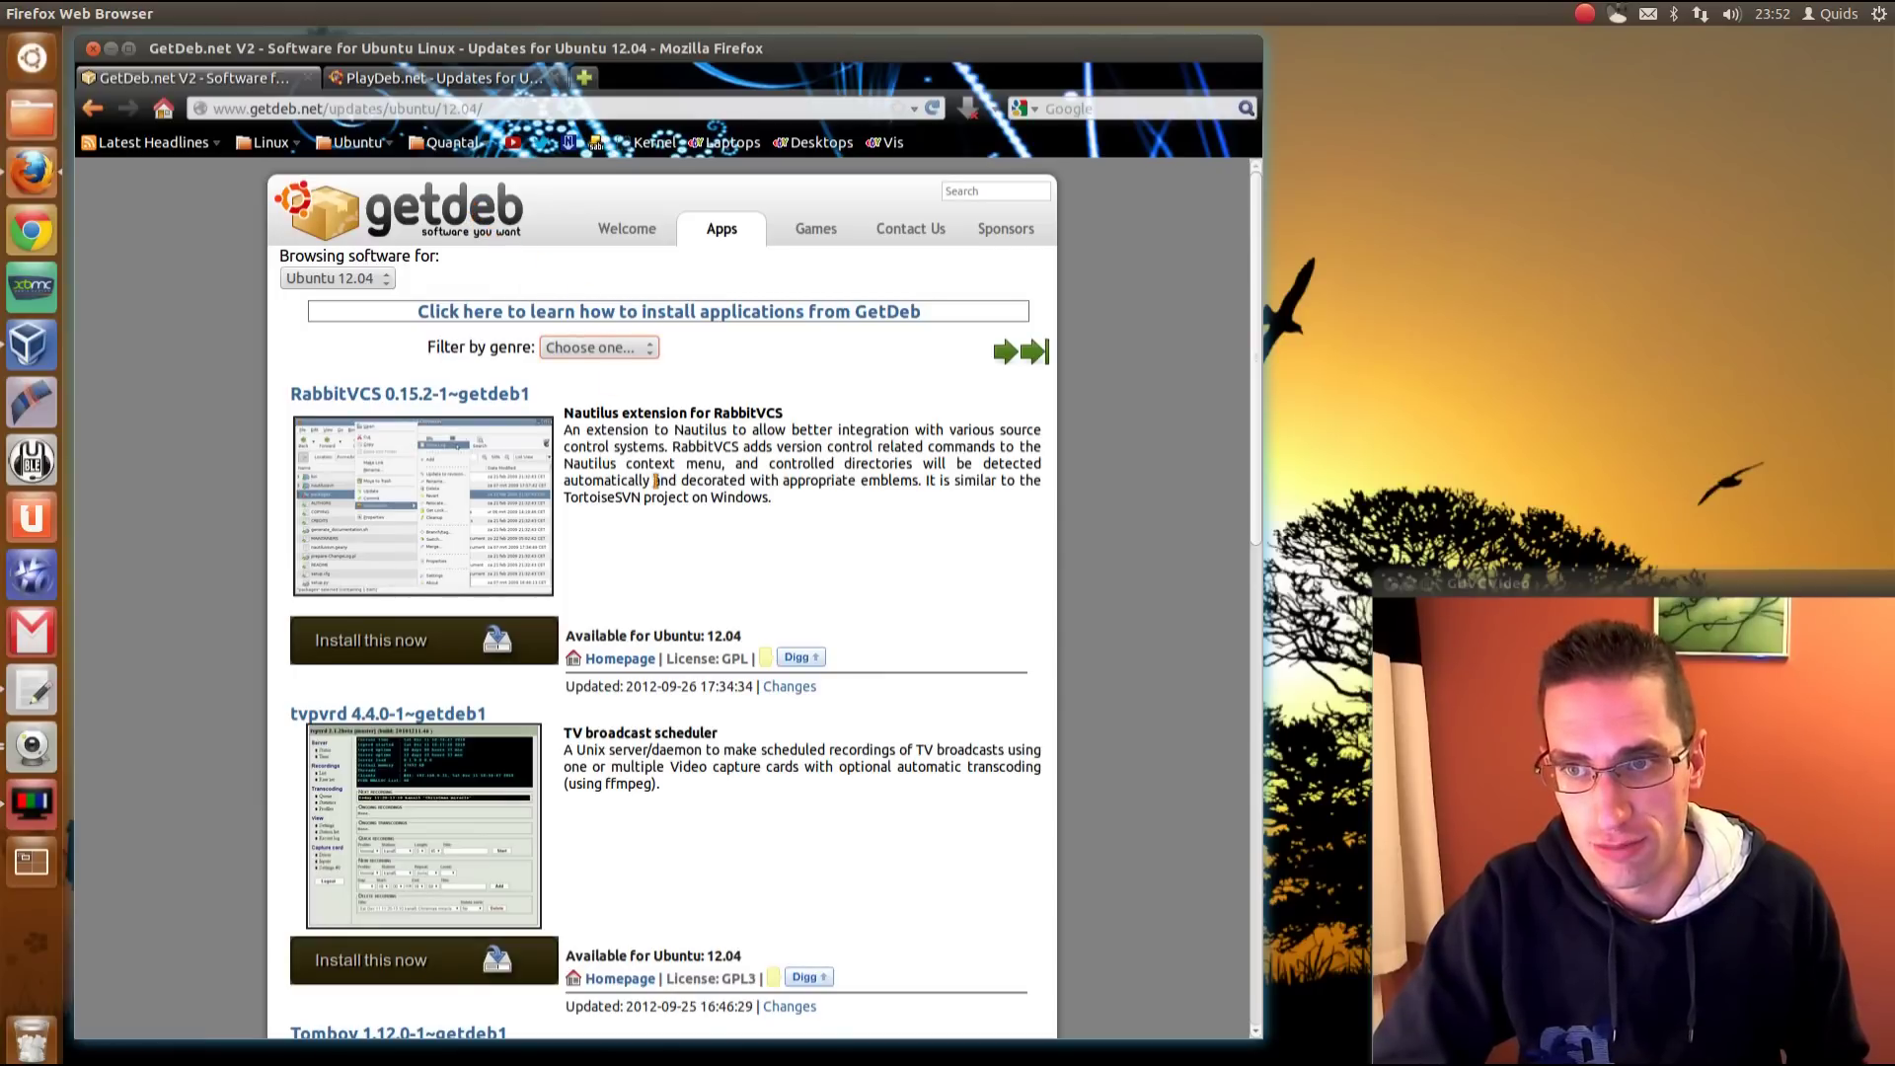
scroll(657, 599, down, 10)
scroll(679, 612, down, 5)
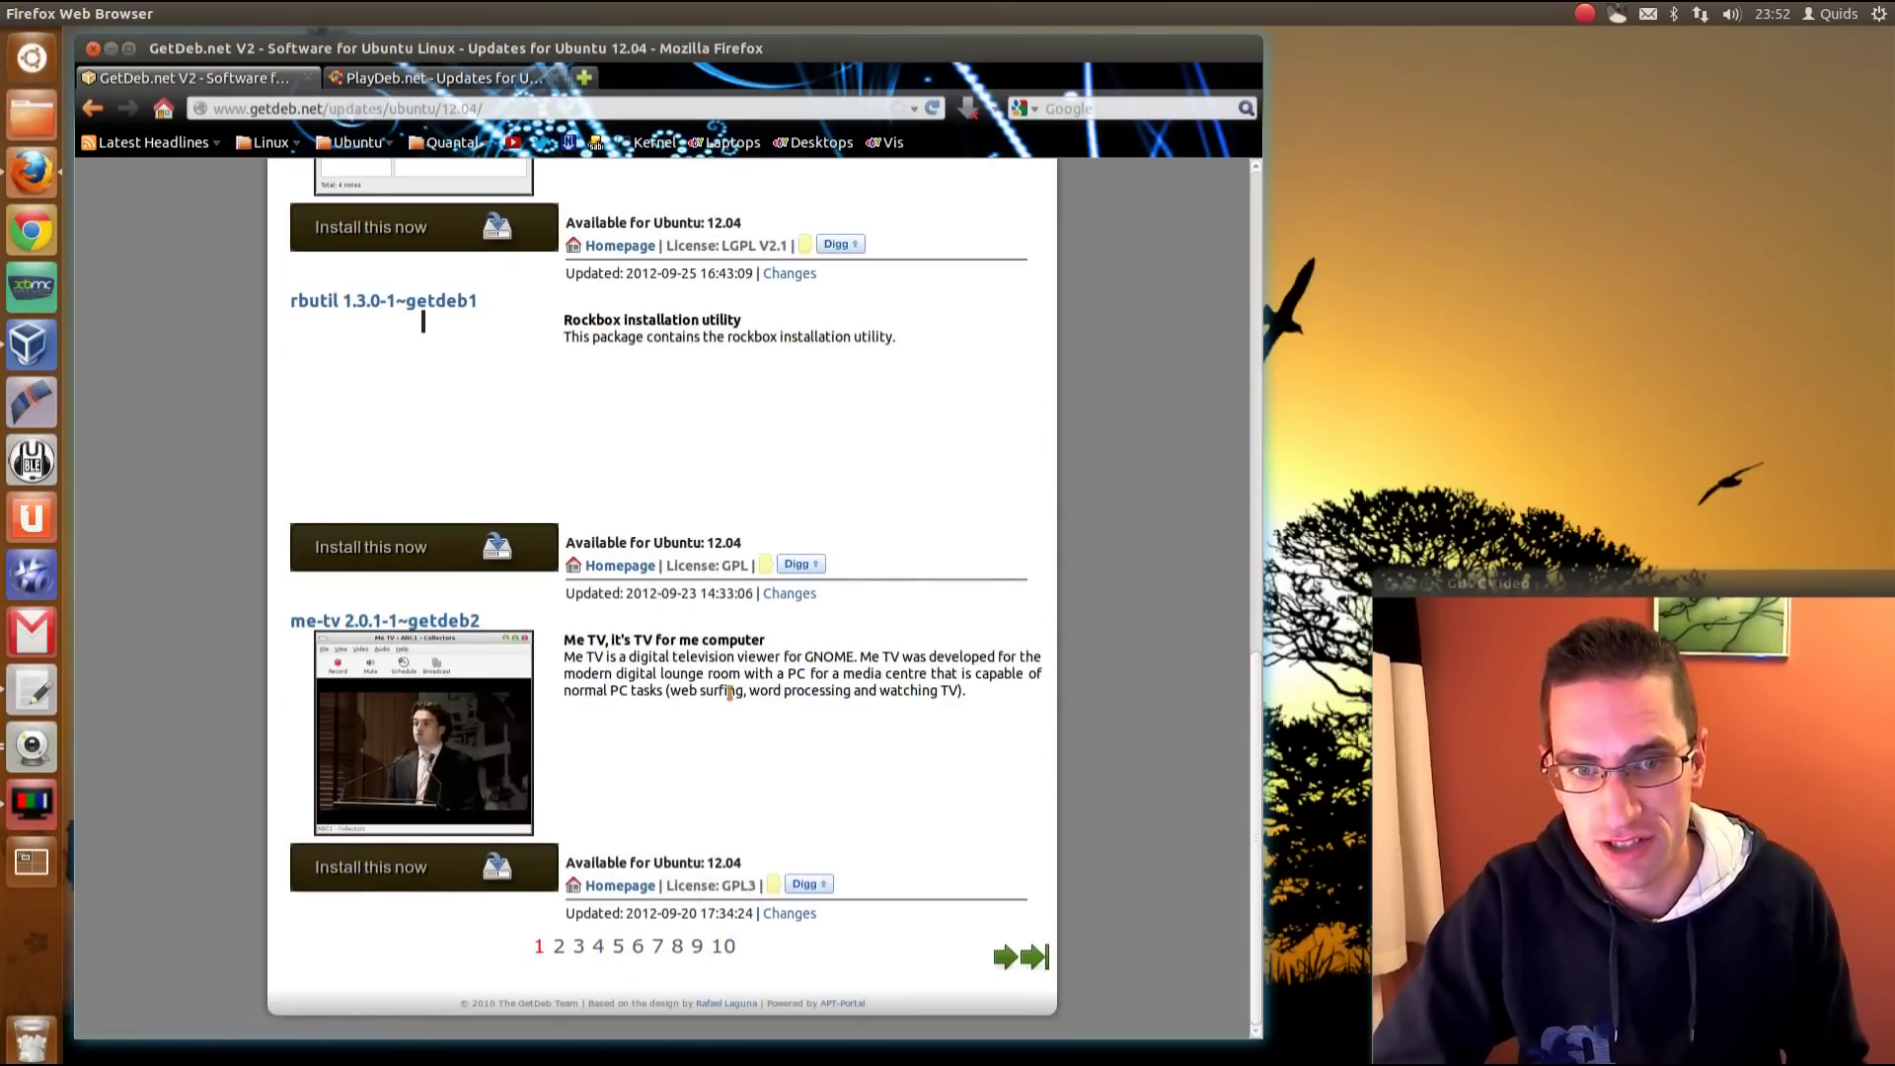
scroll(684, 563, up, 15)
click(571, 351)
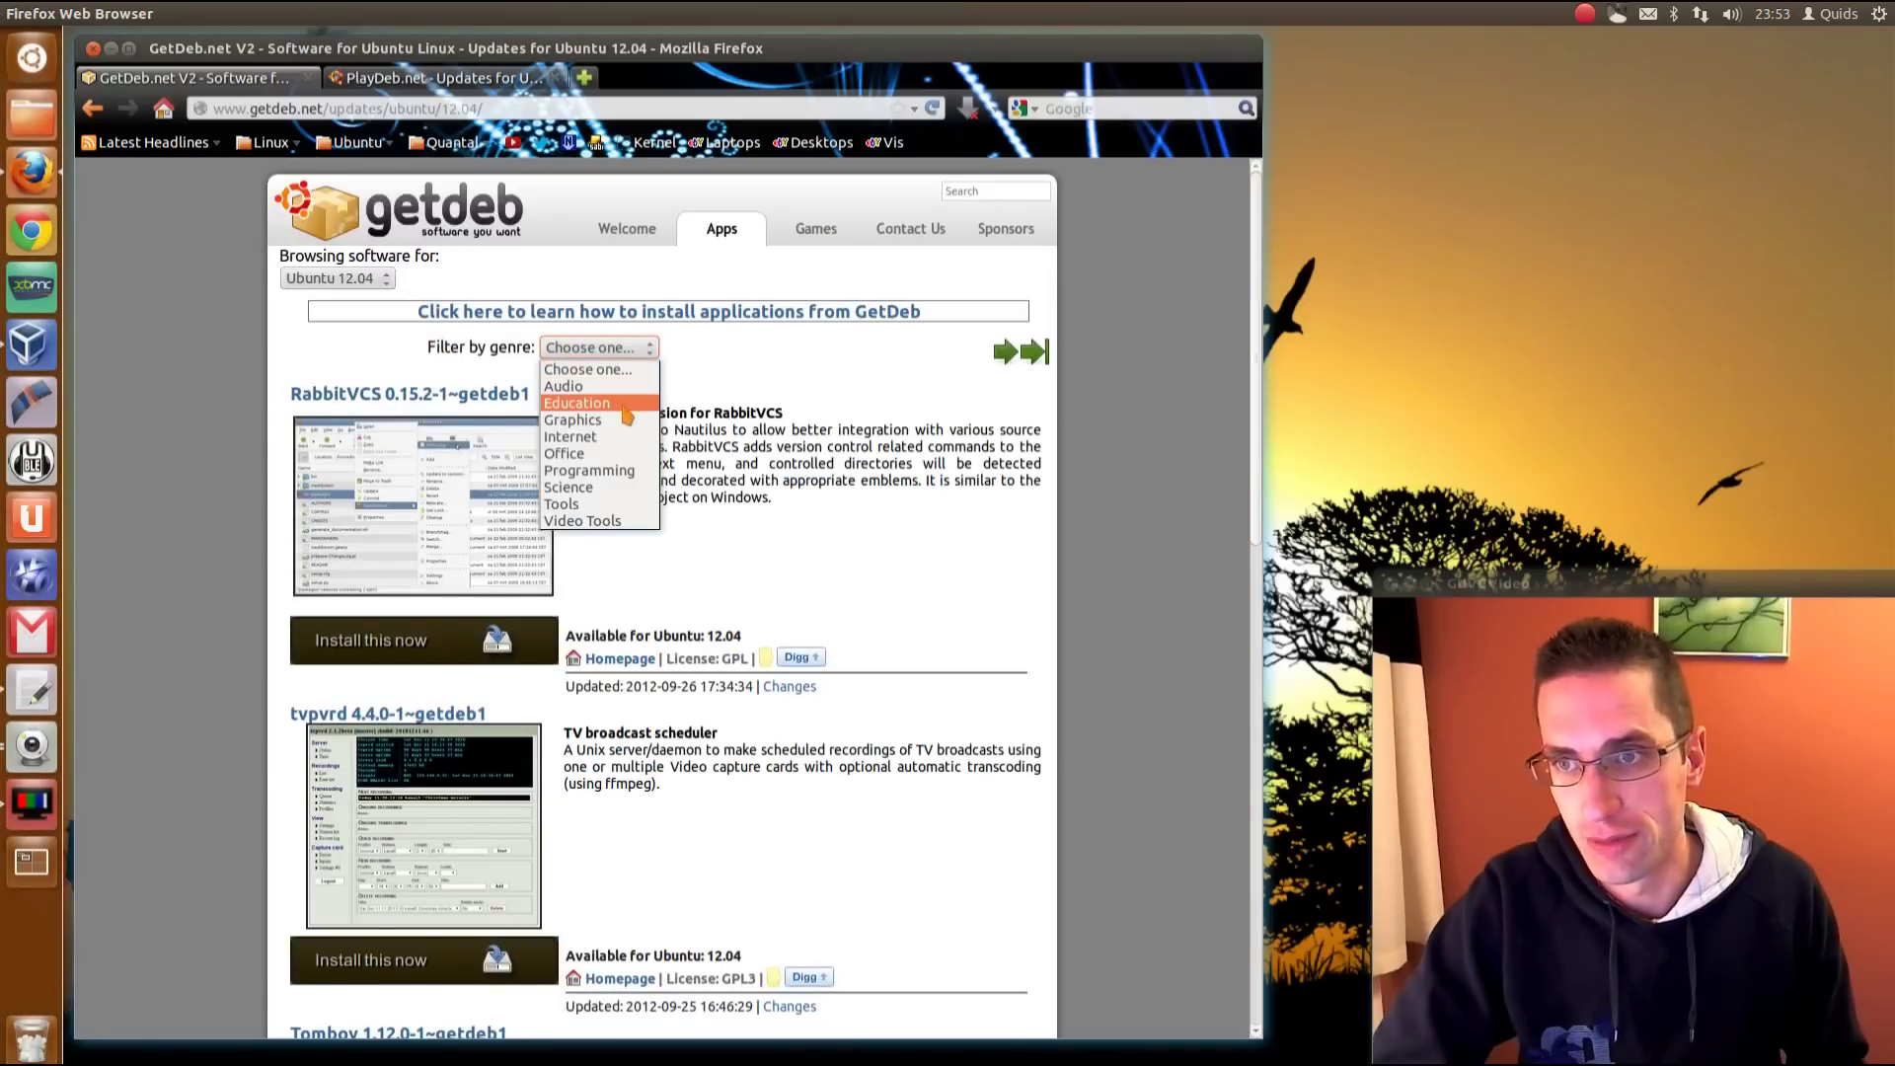
- Switch to the PlayDeb.net games page and view the enlarged Minetest screenshot
click(444, 77)
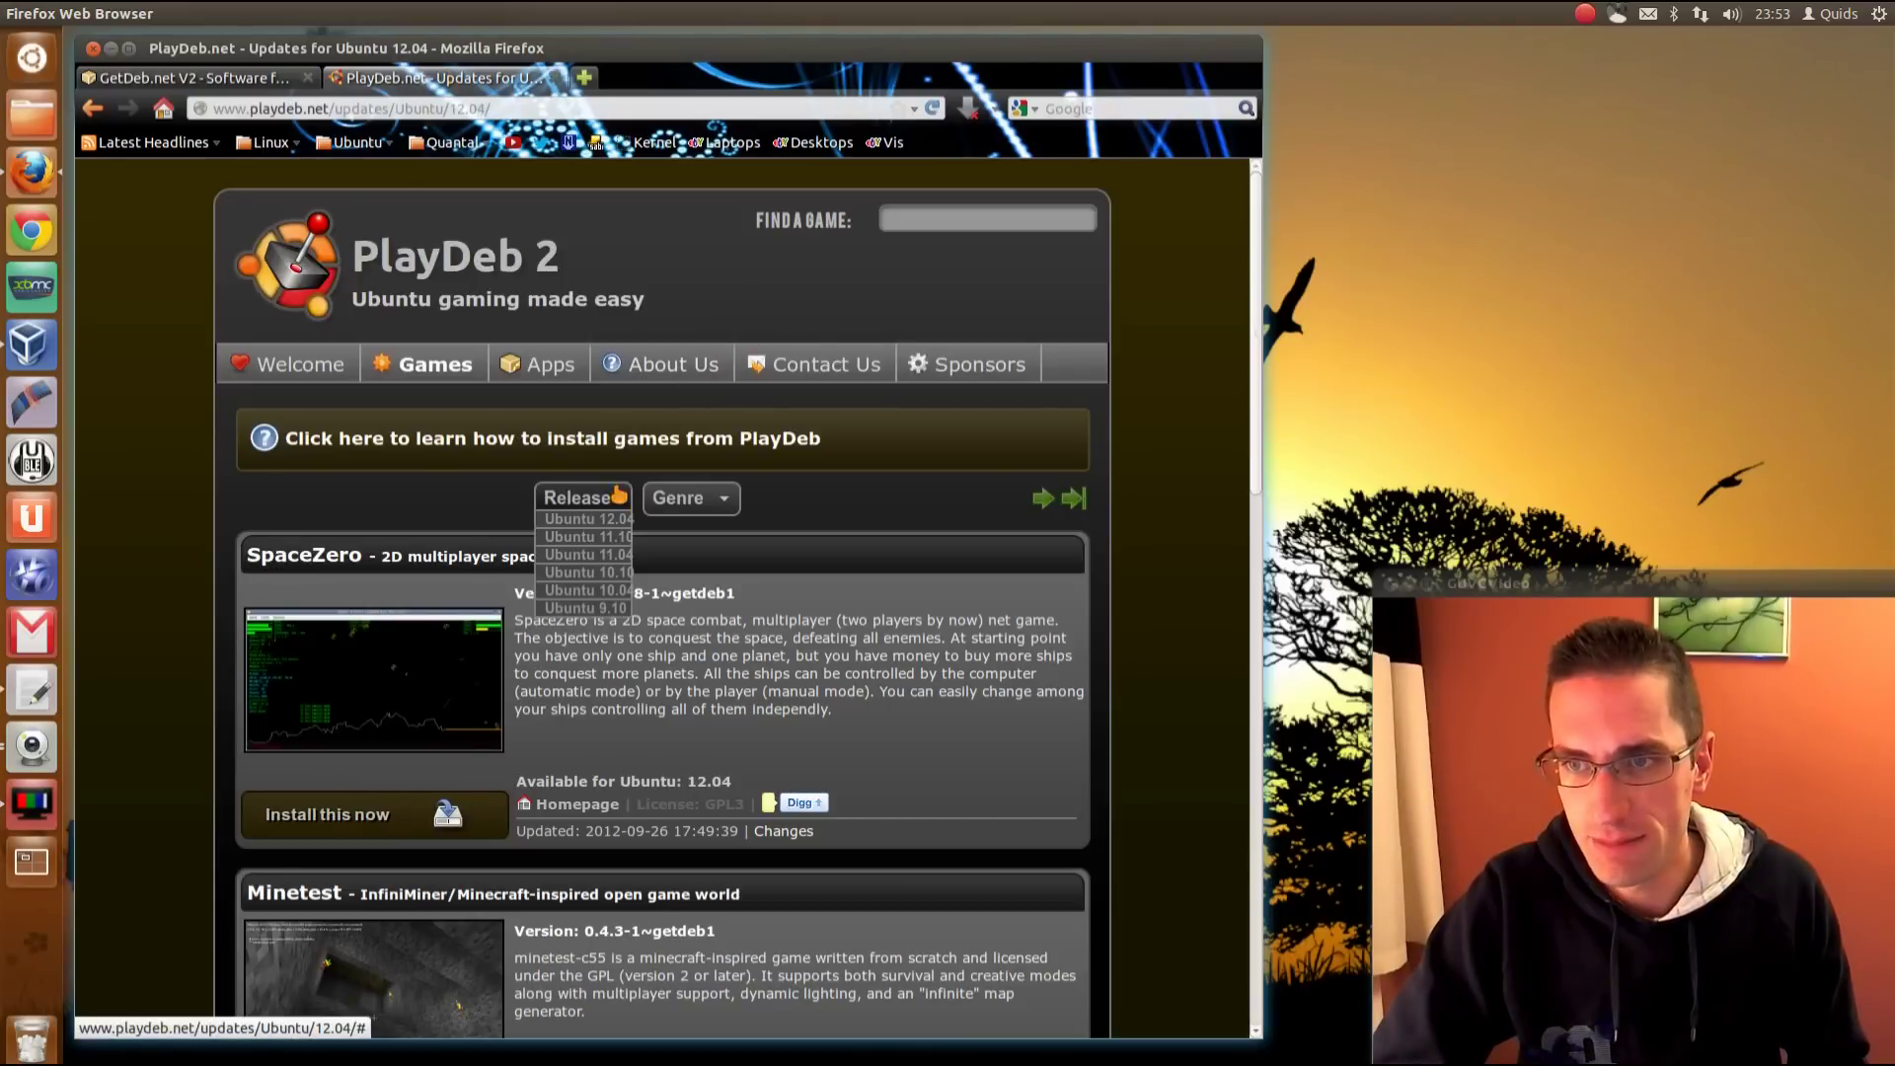
scroll(717, 606, down, 7)
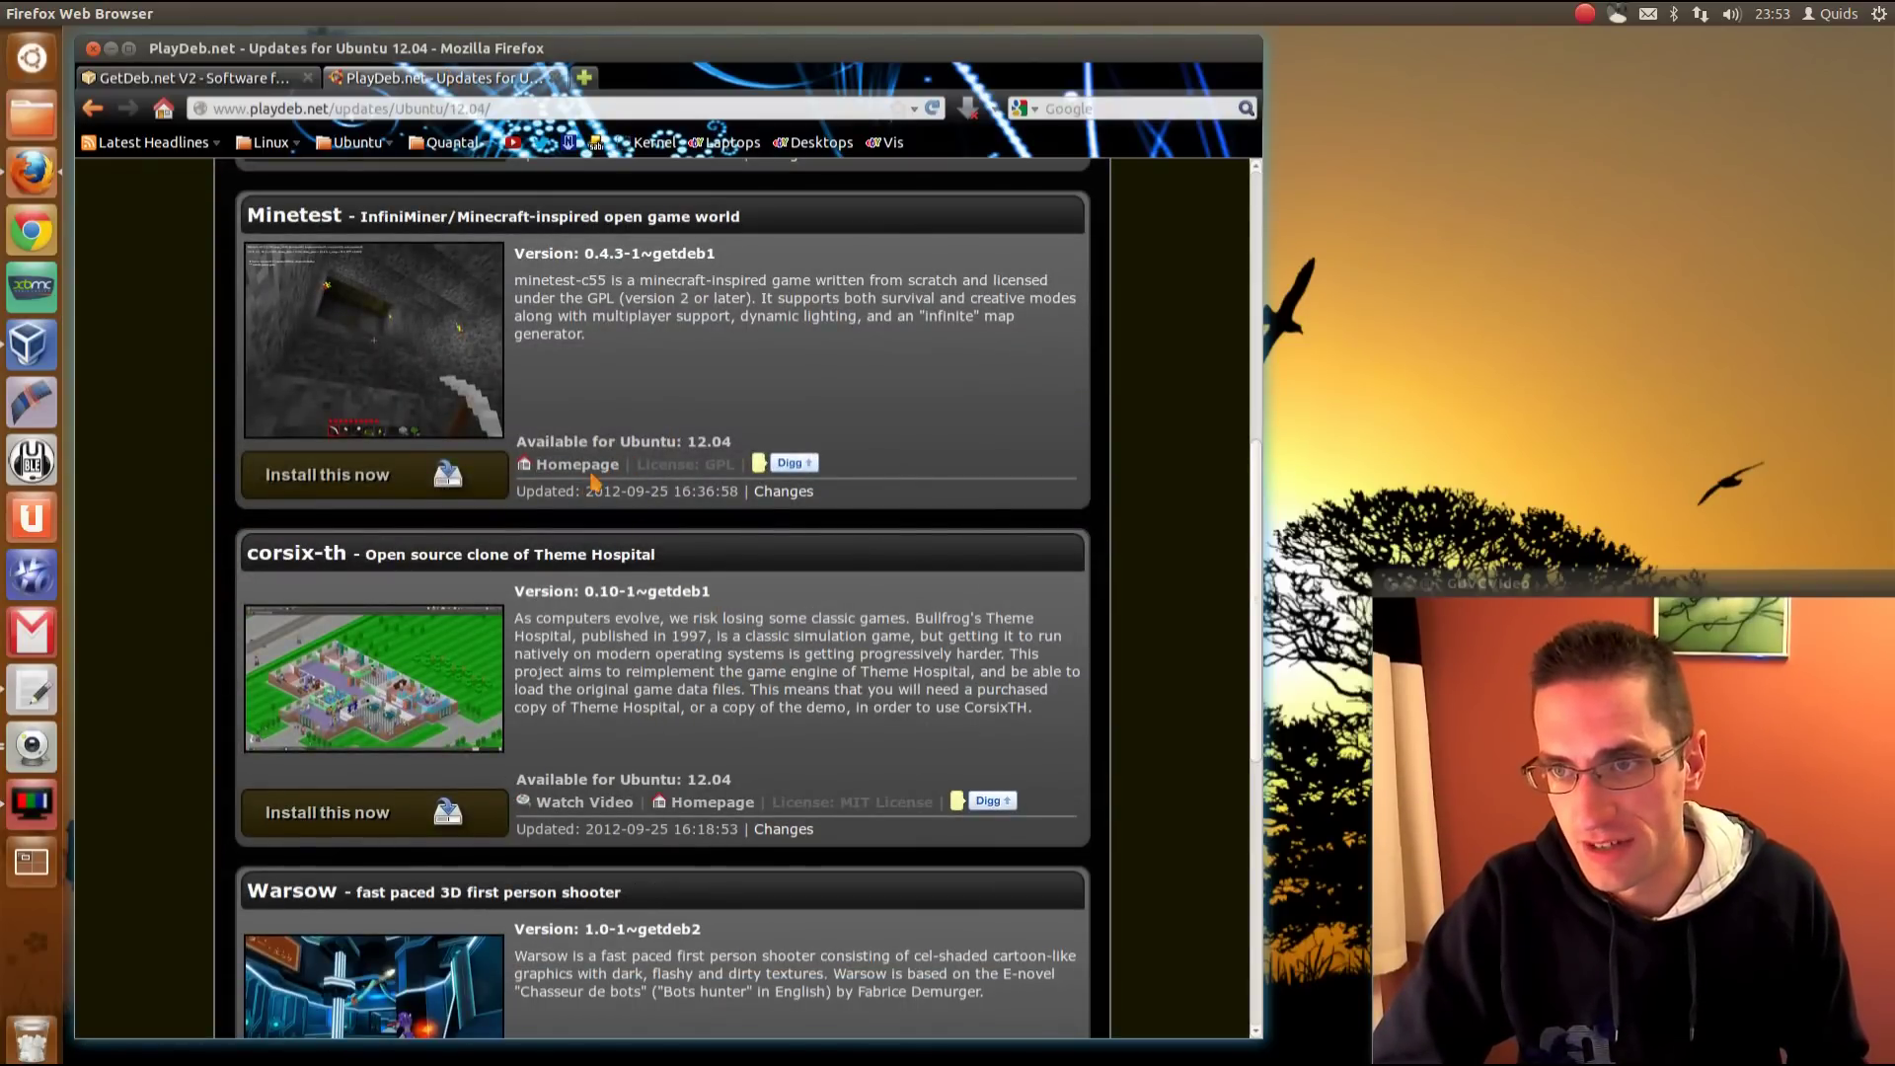
click(422, 359)
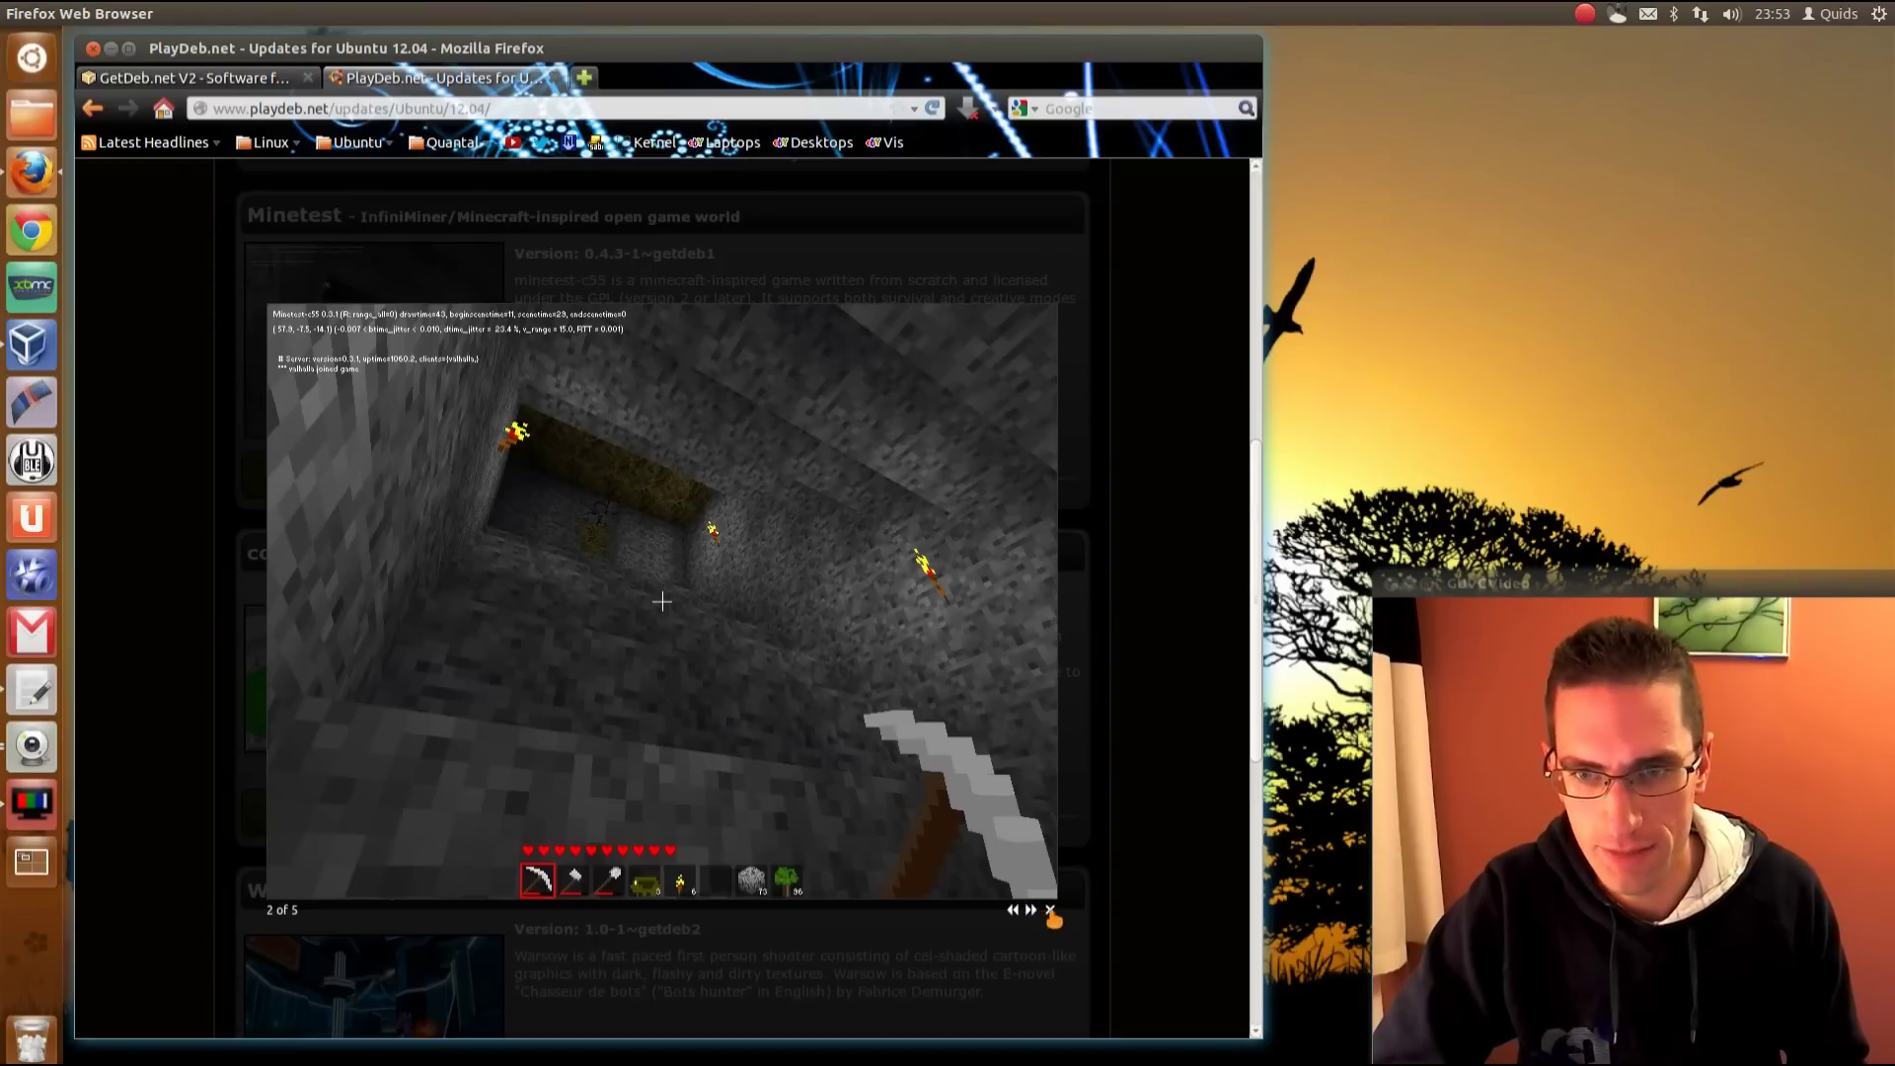
click(1051, 913)
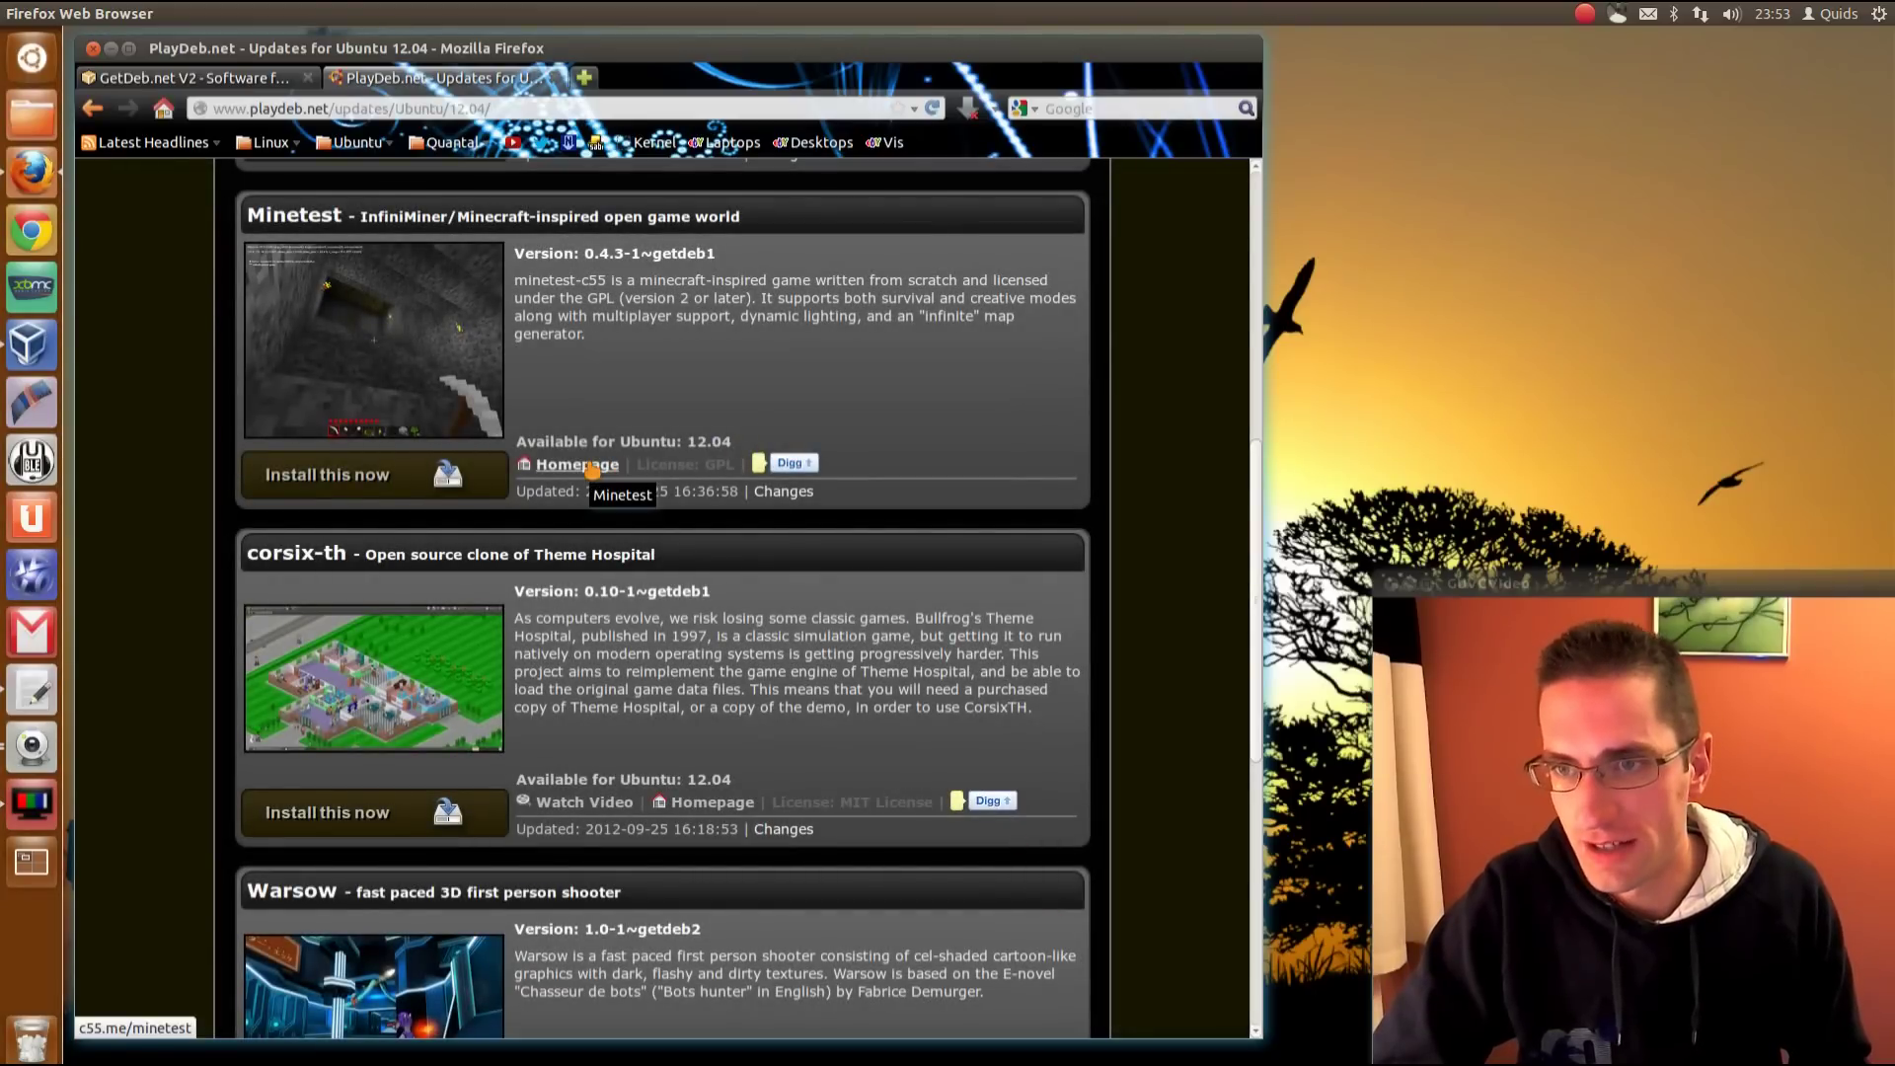
- Return to the top of the PlayDeb games list and open the game genre filter
scroll(582, 671, down, 5)
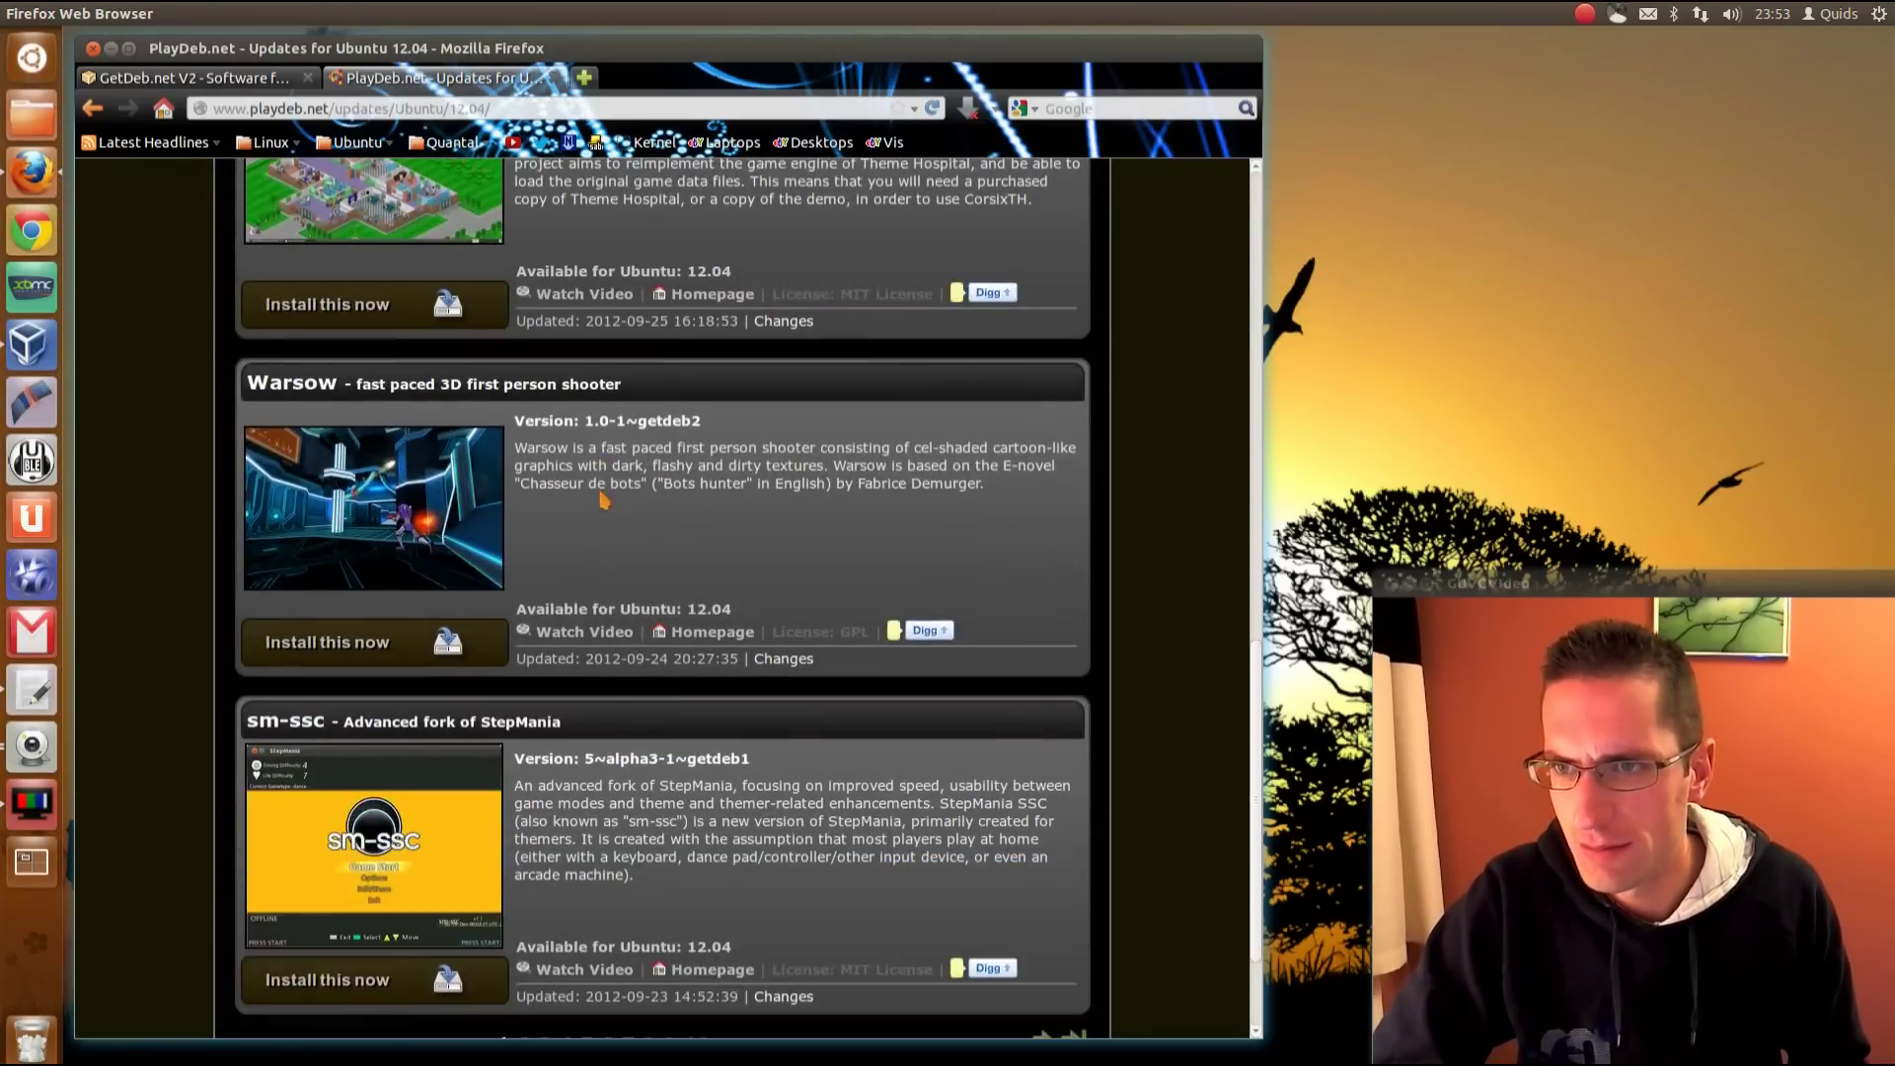
scroll(575, 406, up, 1)
scroll(576, 407, up, 1)
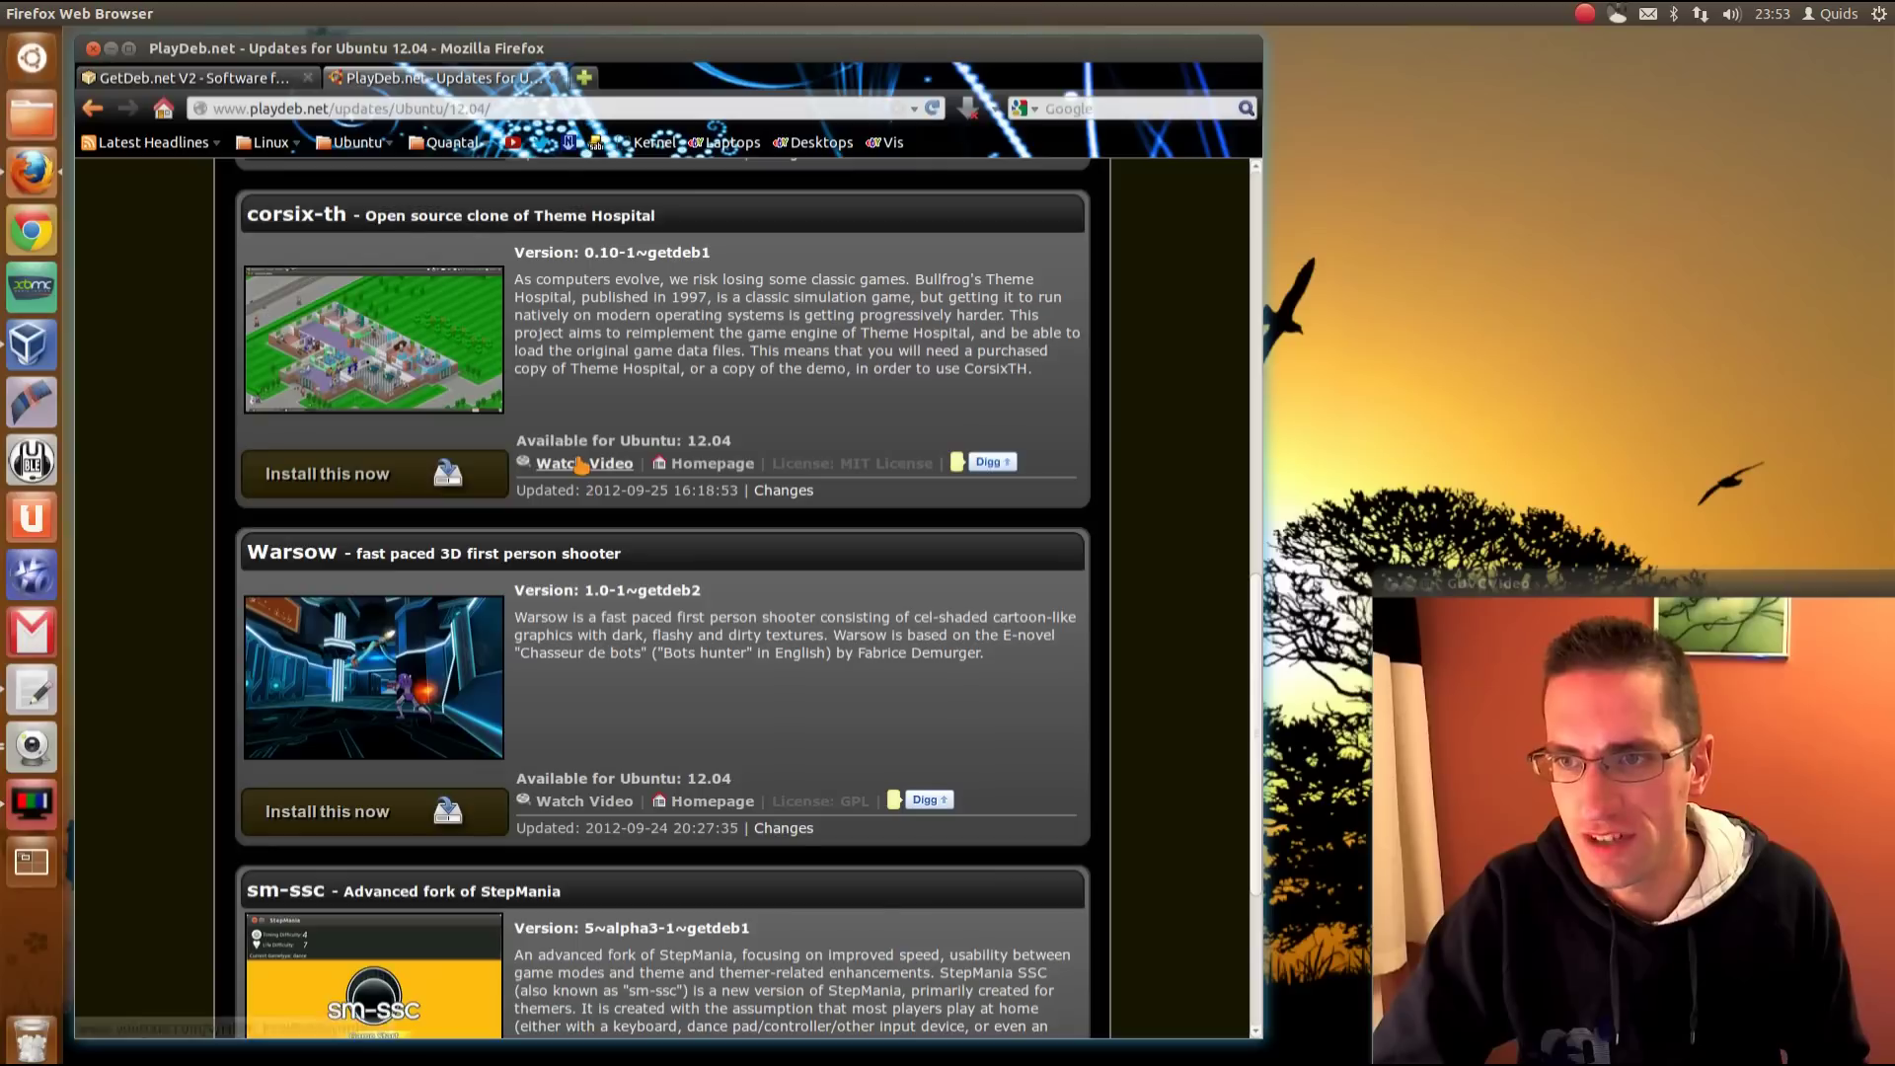
scroll(577, 468, up, 2)
scroll(592, 474, up, 6)
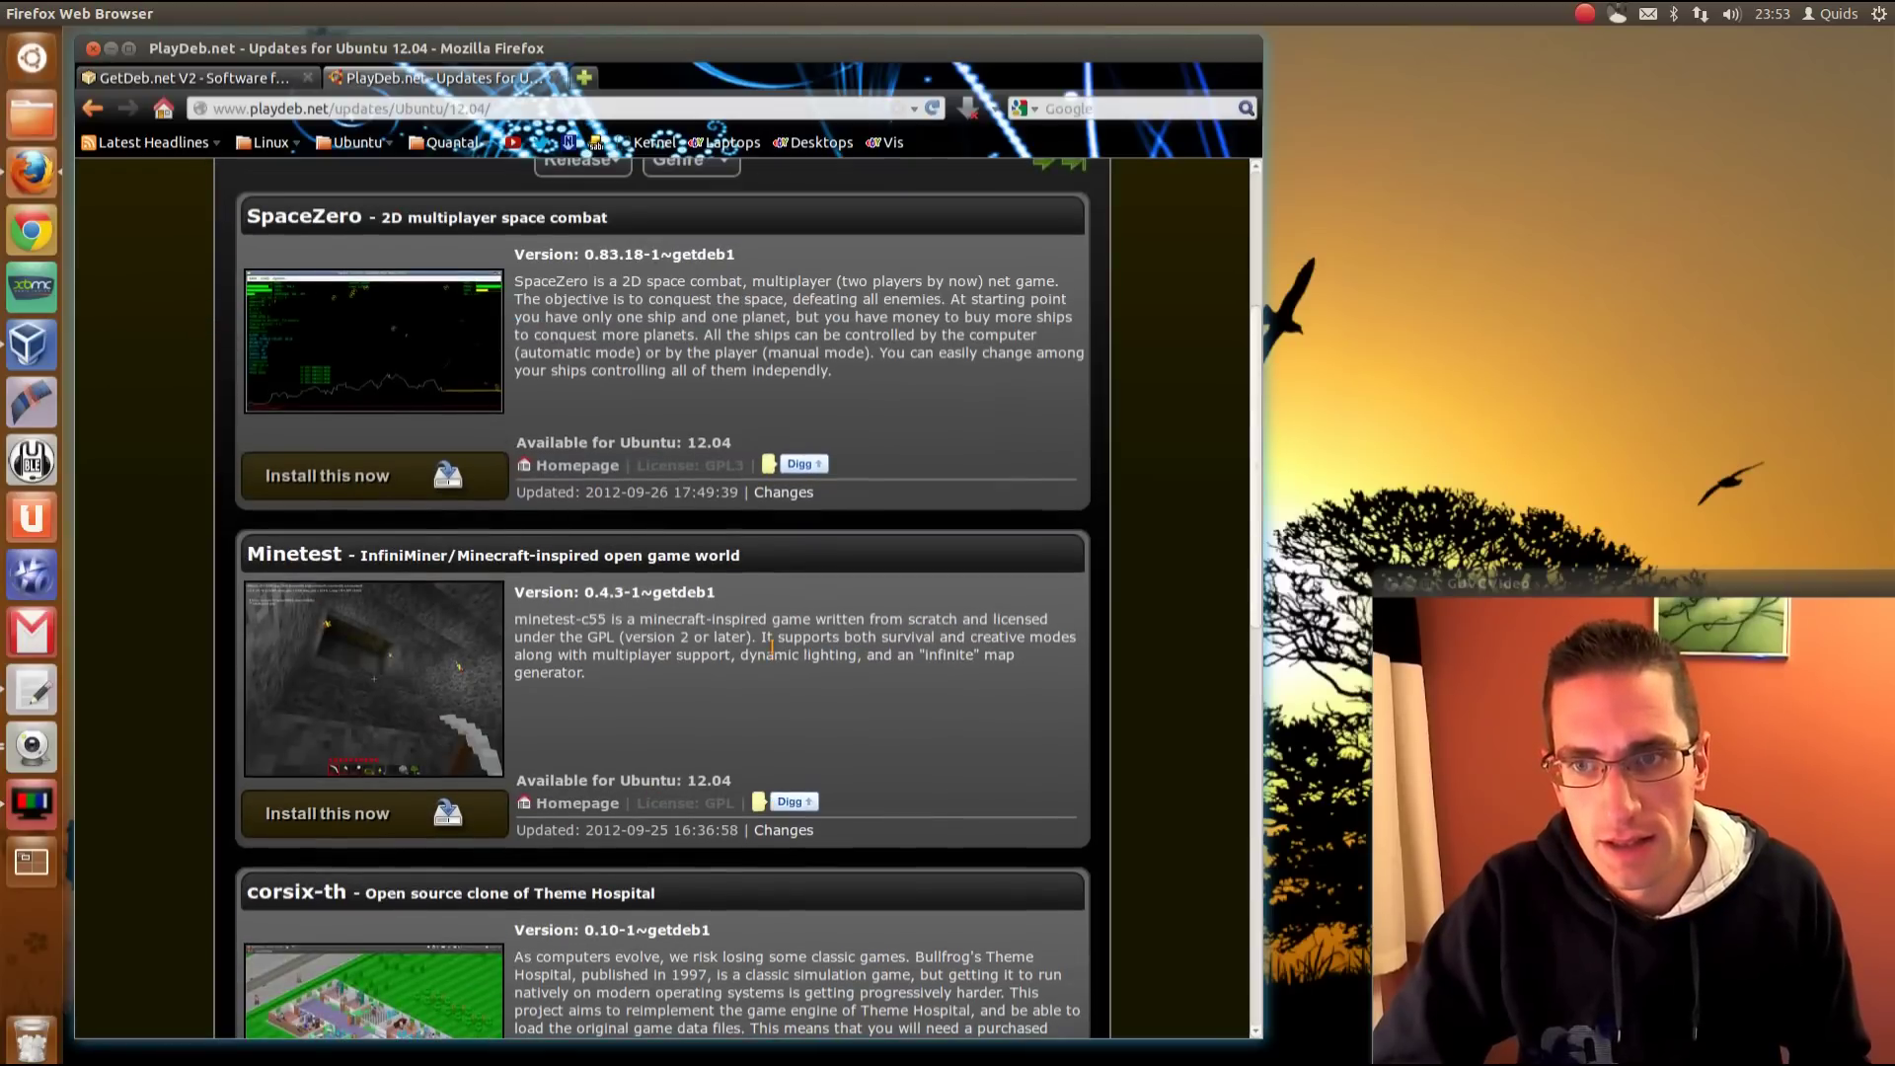
scroll(631, 484, up, 4)
click(668, 495)
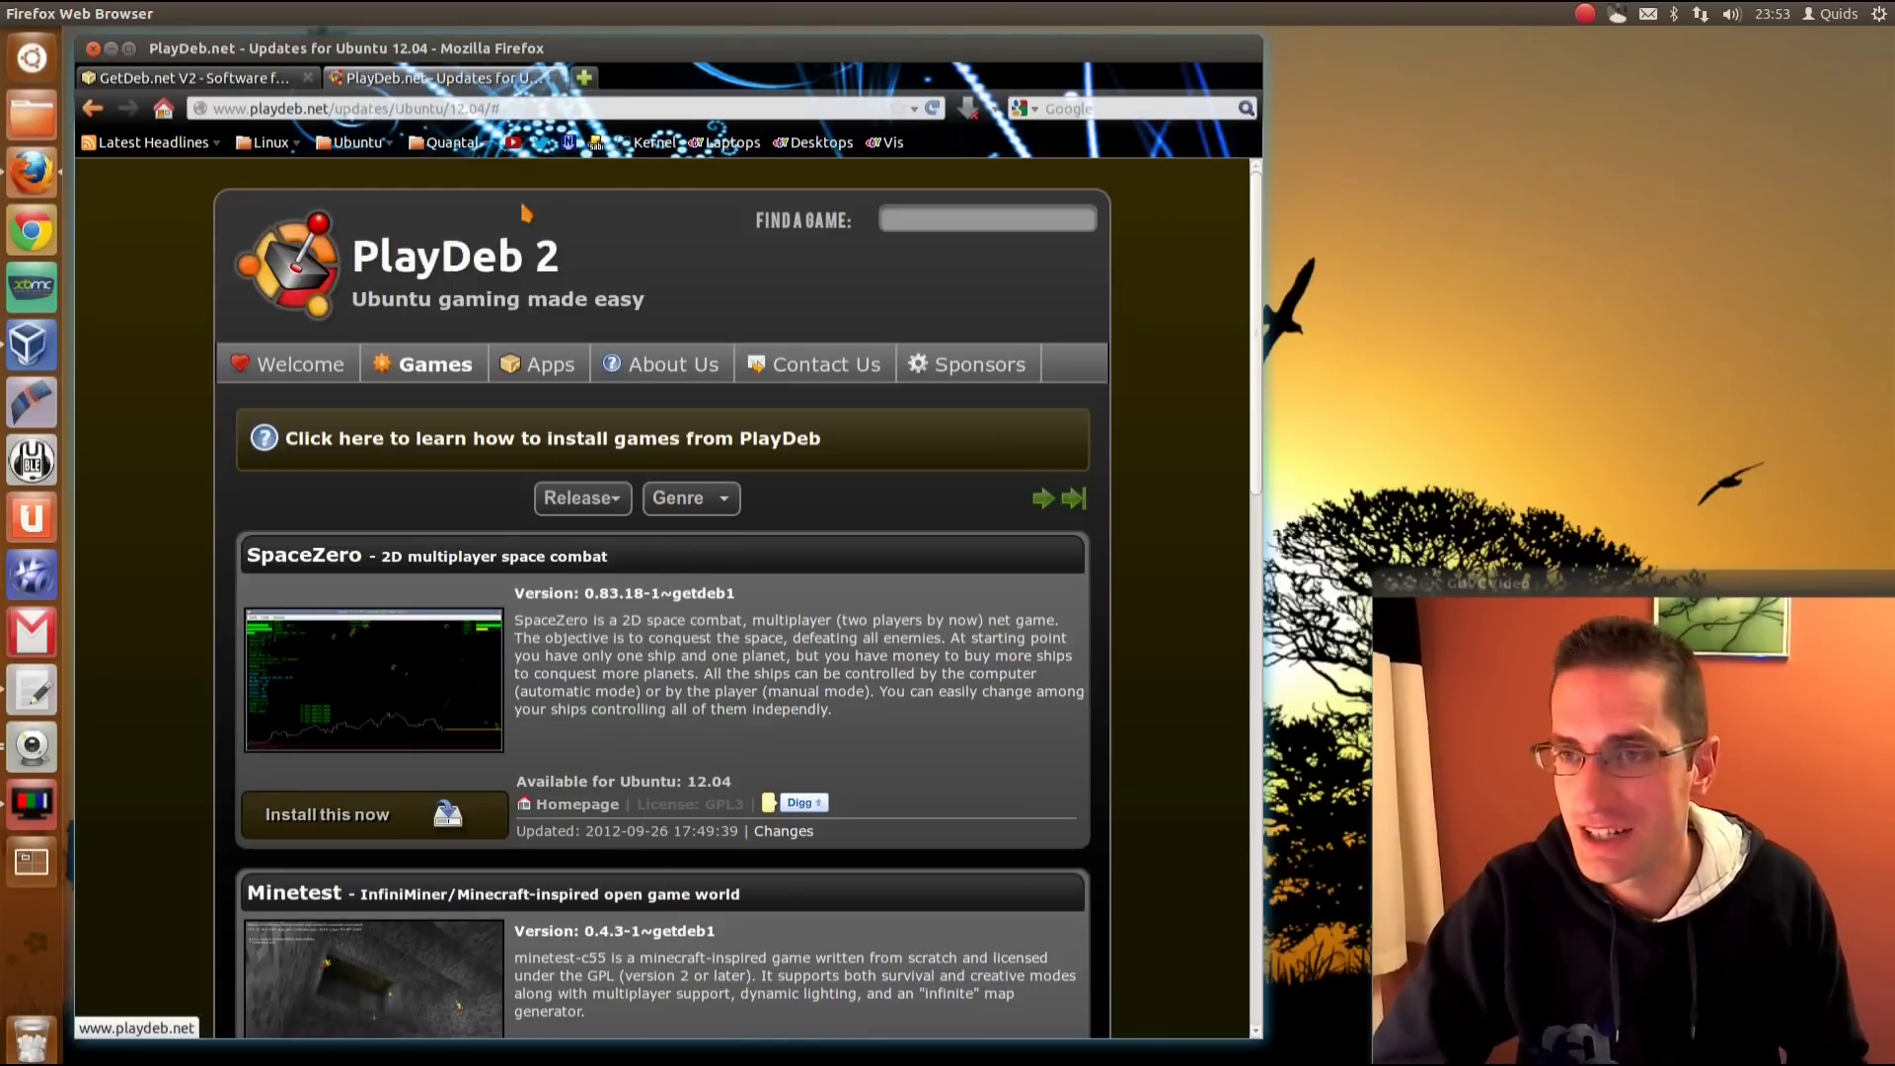
- Minimize Firefox and open a Terminal window, moving it higher on screen
click(112, 48)
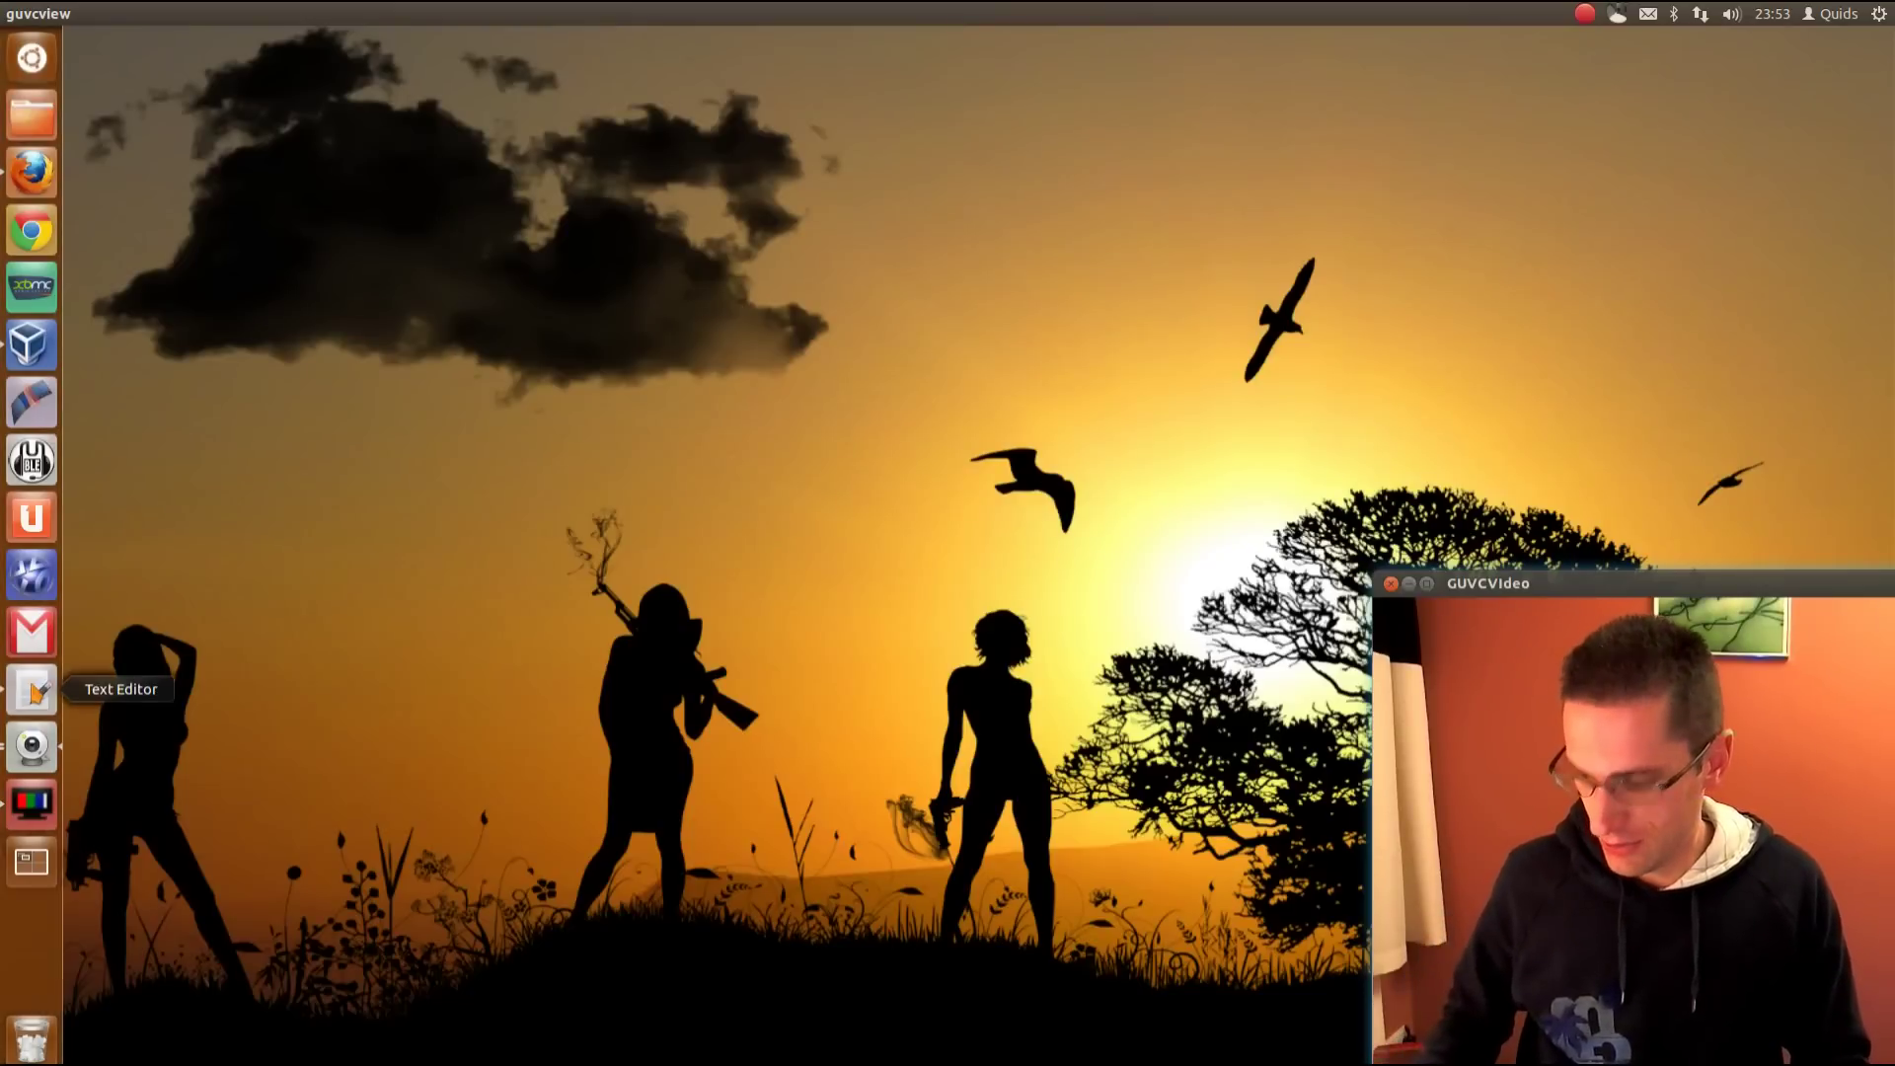
key(ctrl+alt+t)
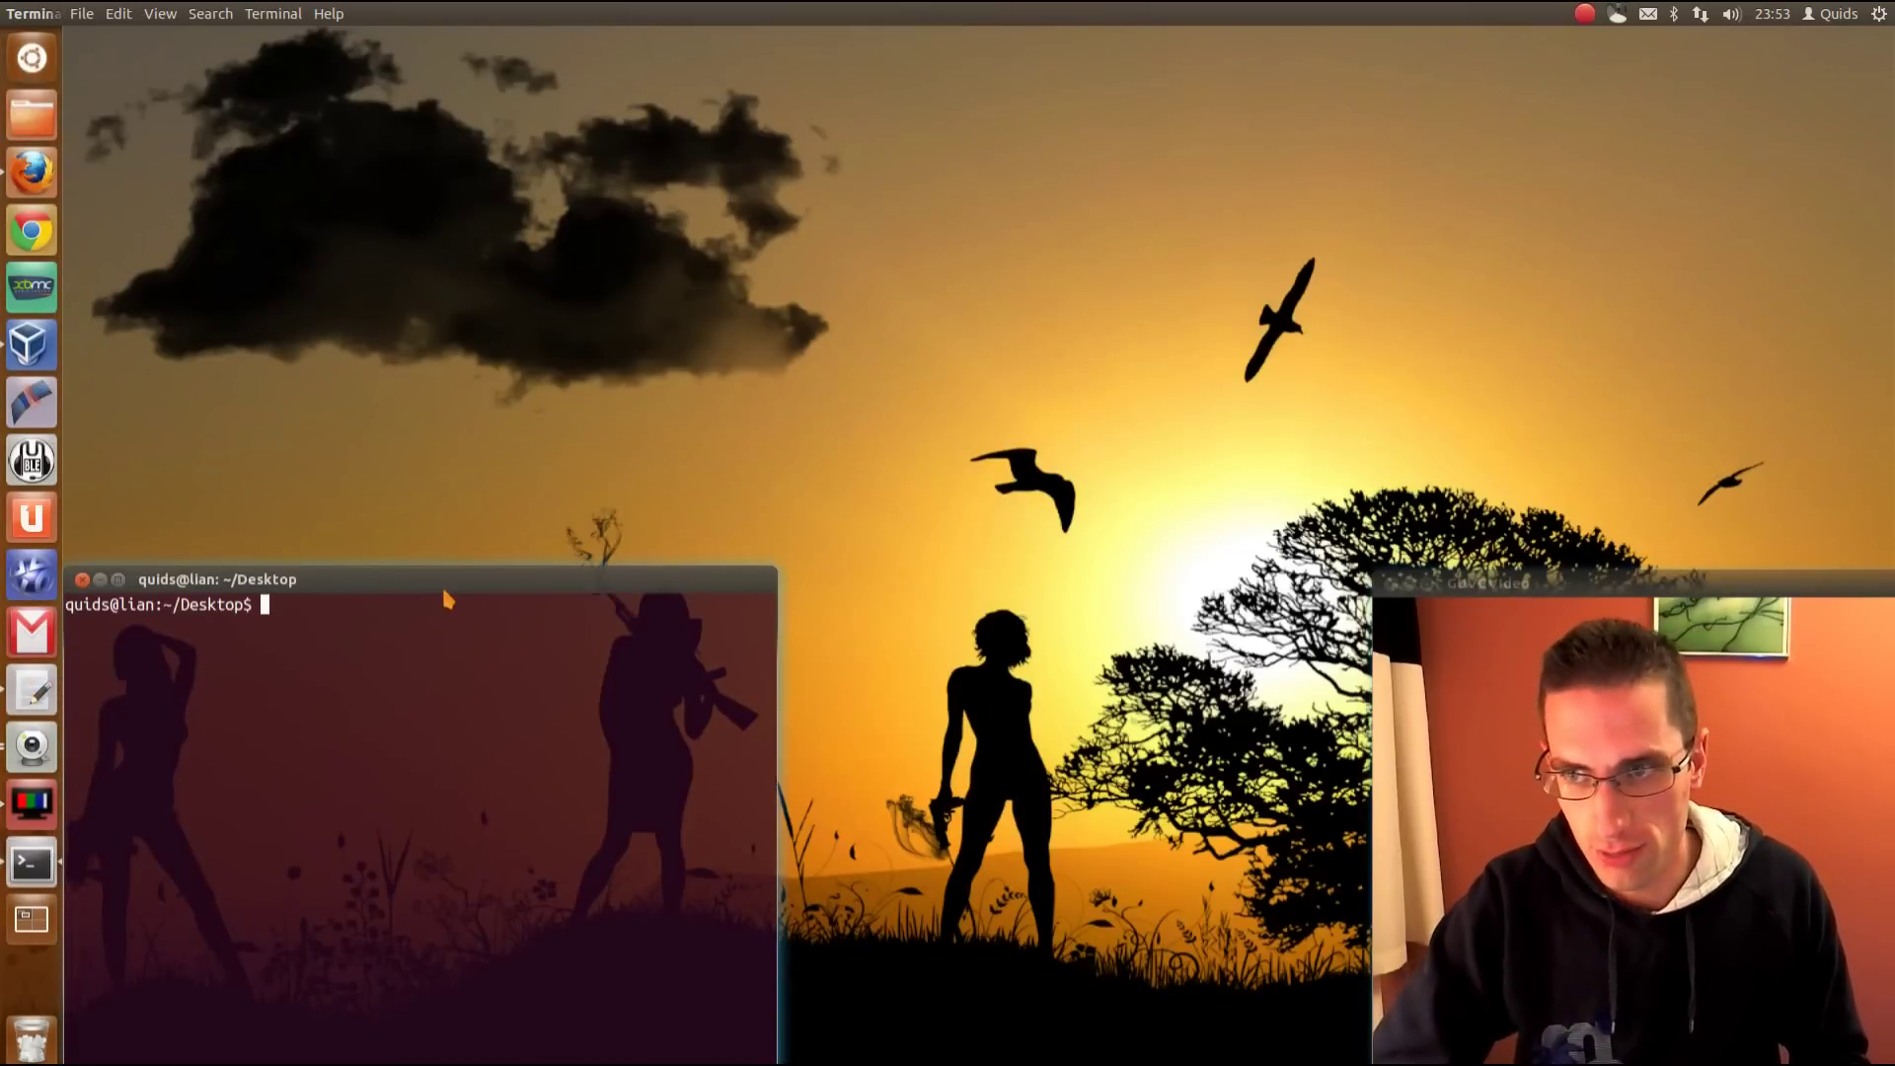
drag(443, 590, 461, 346)
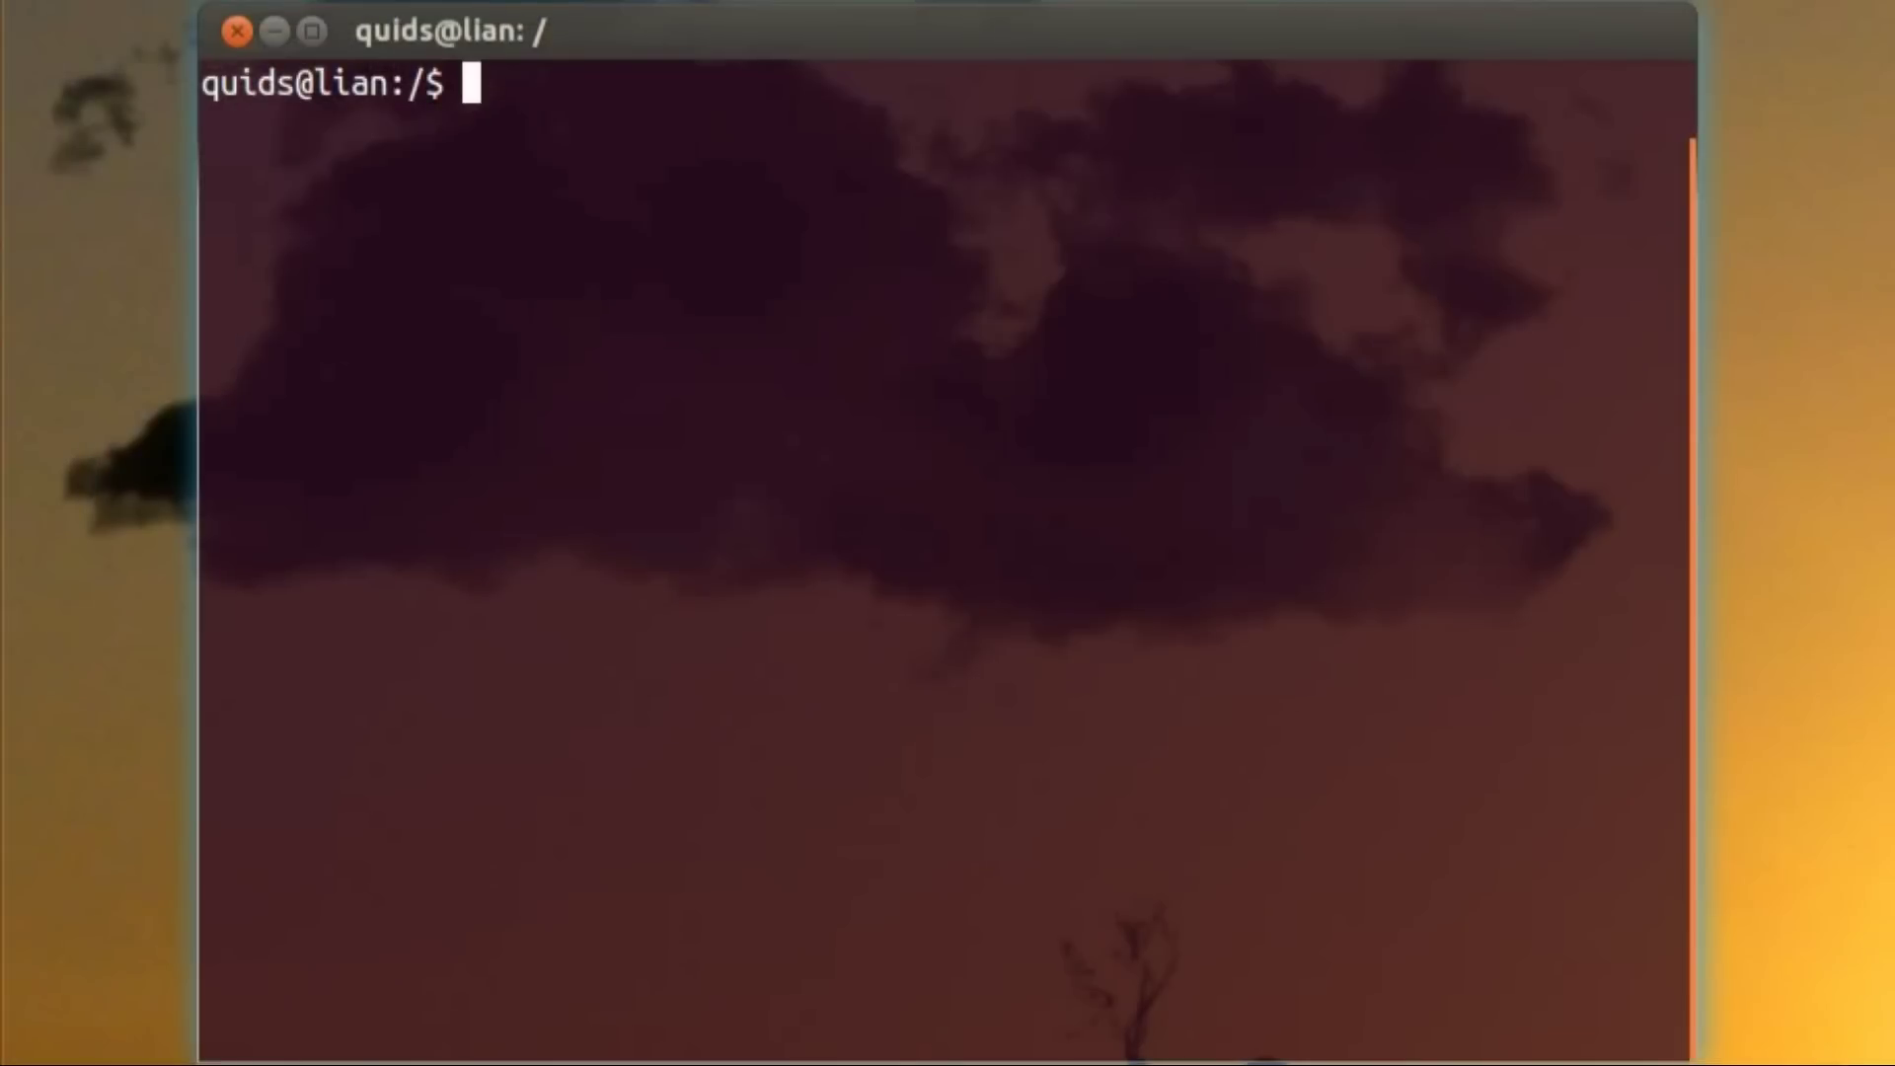
- Become root in the Terminal with 'sudo su' and the password
text(sudo )
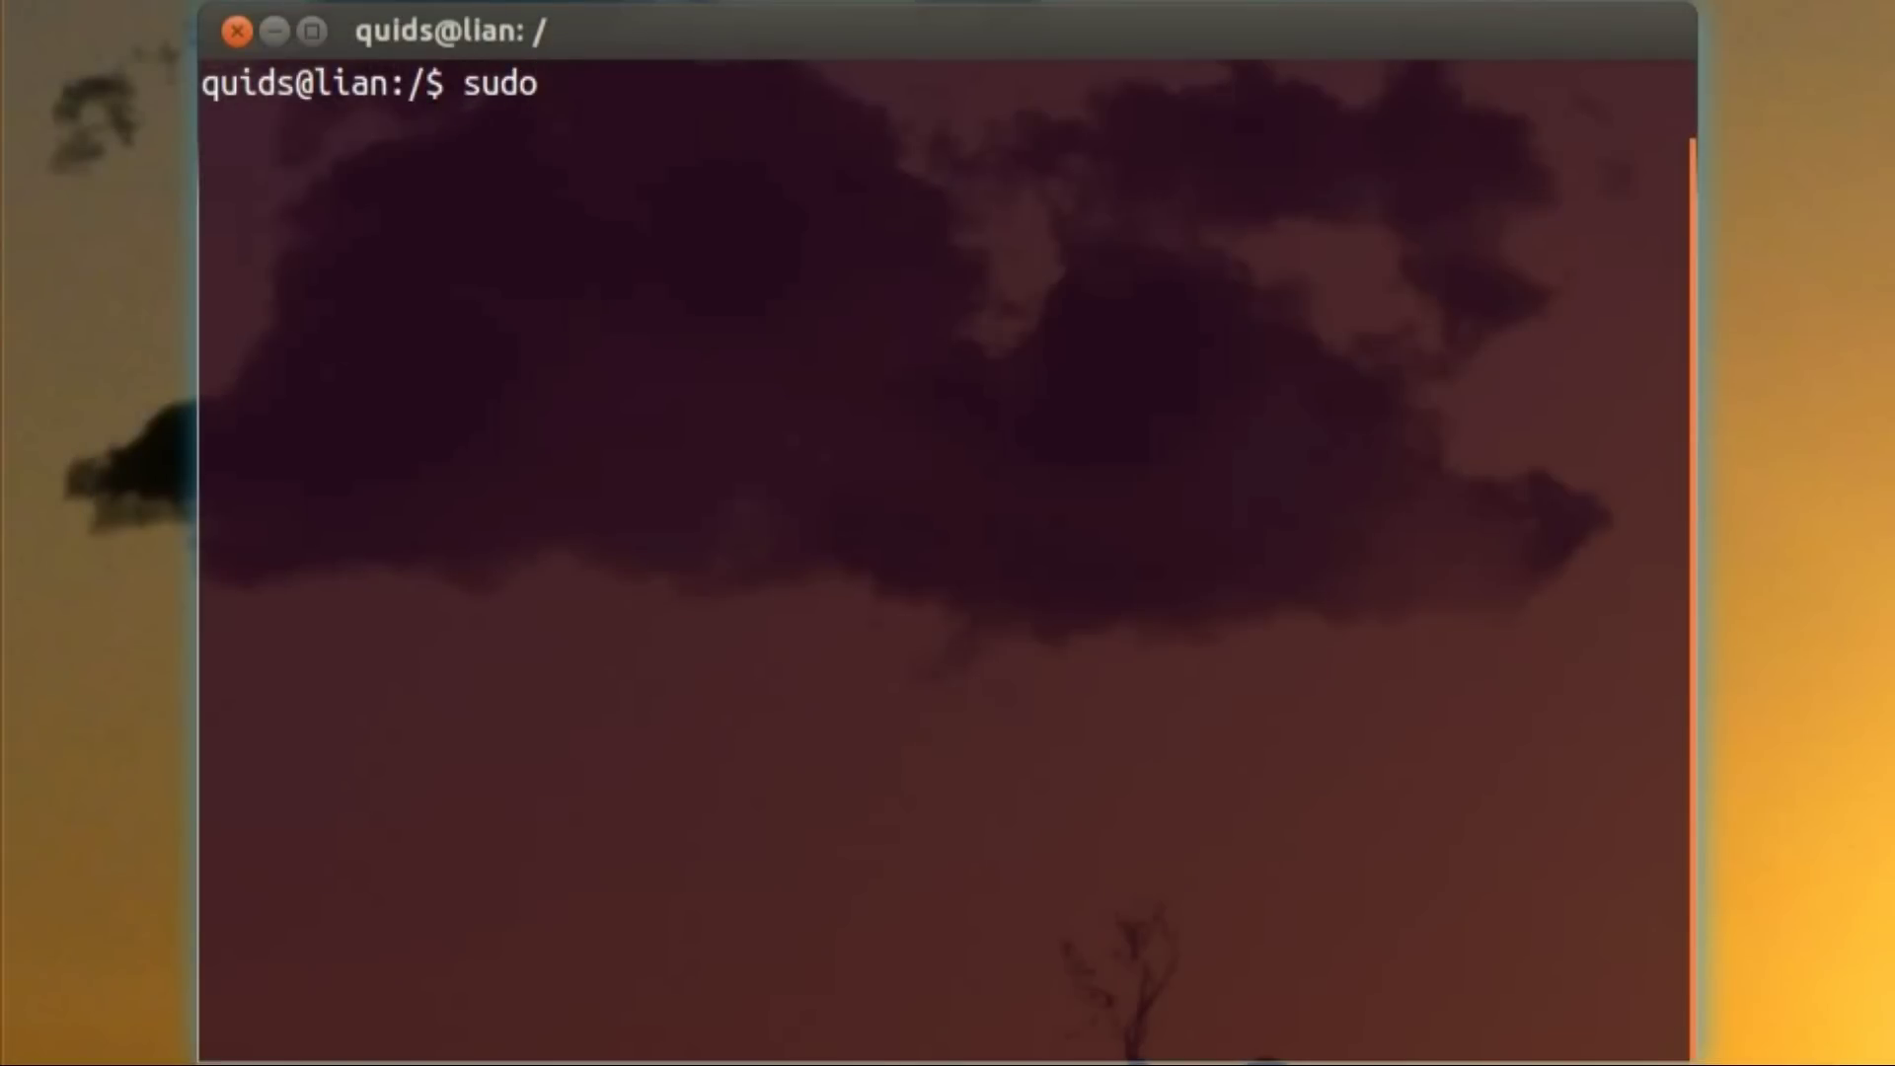
text(su)
key(Return)
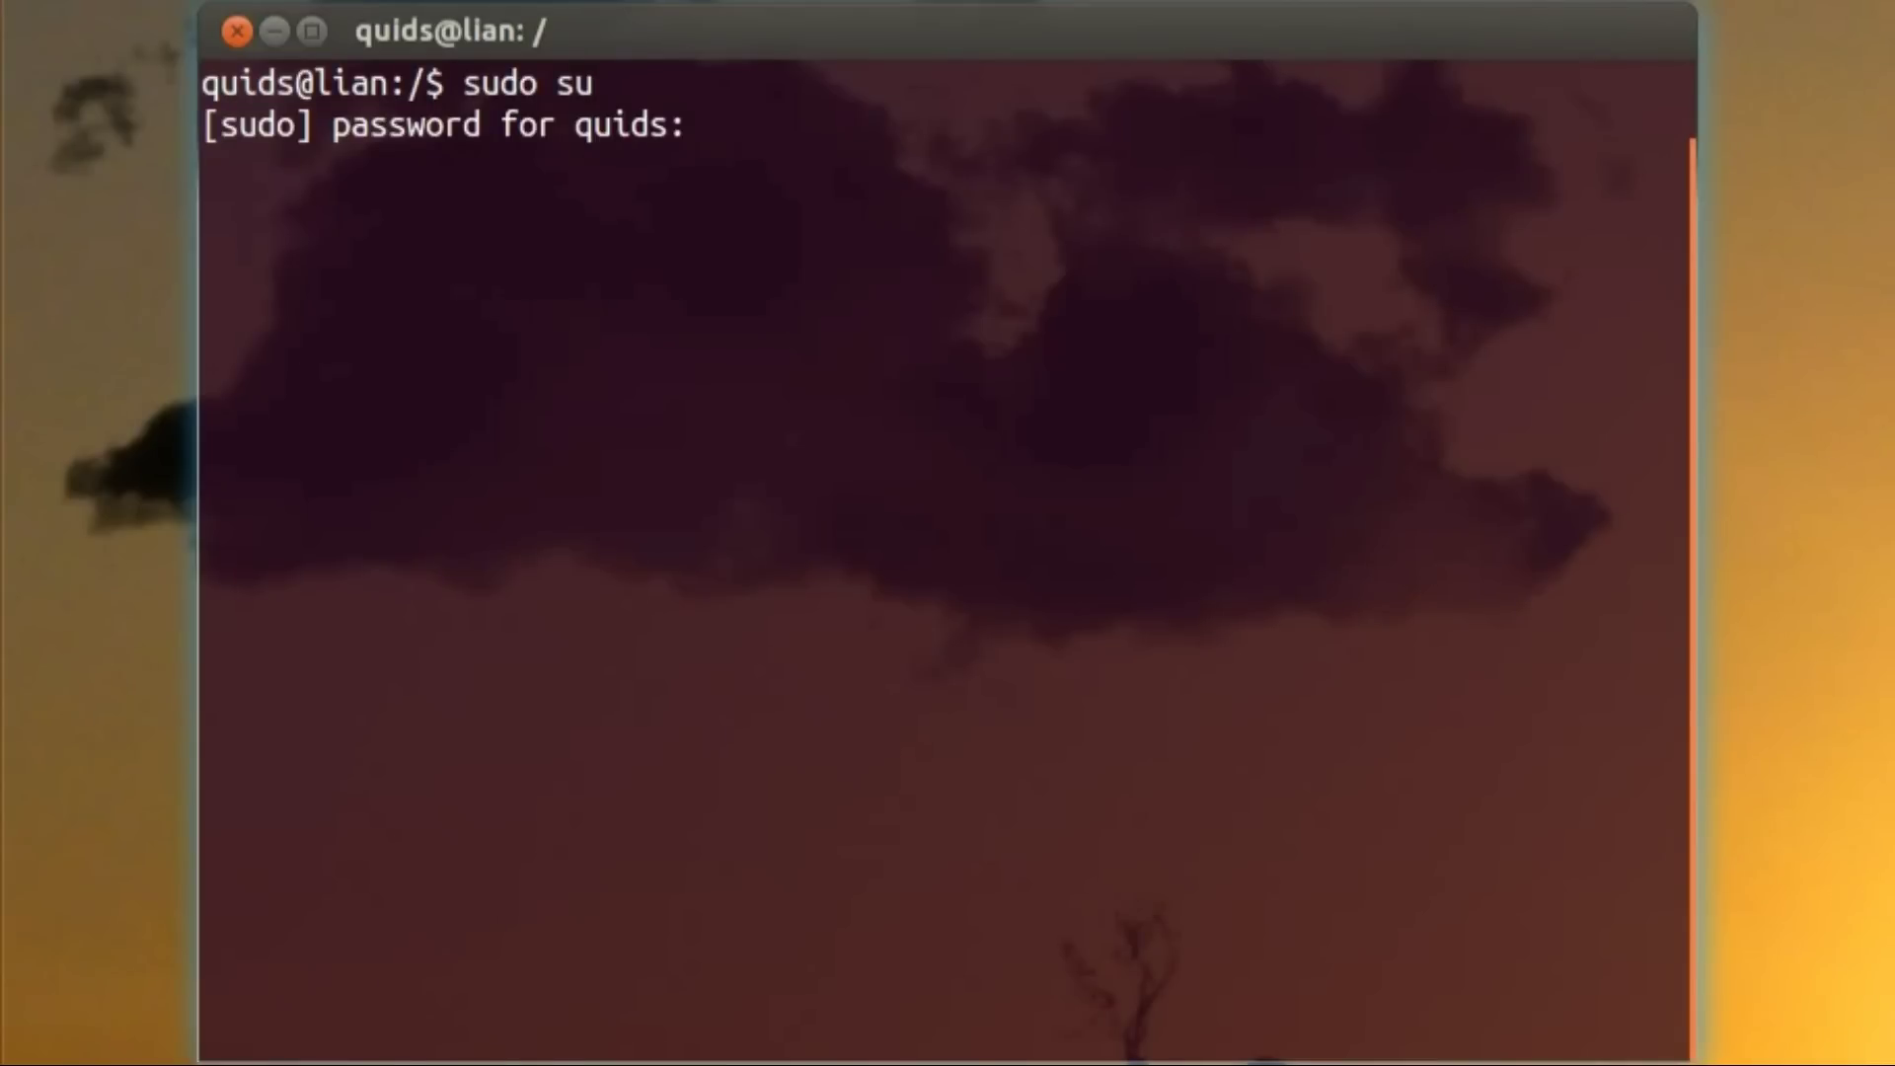
key(Return)
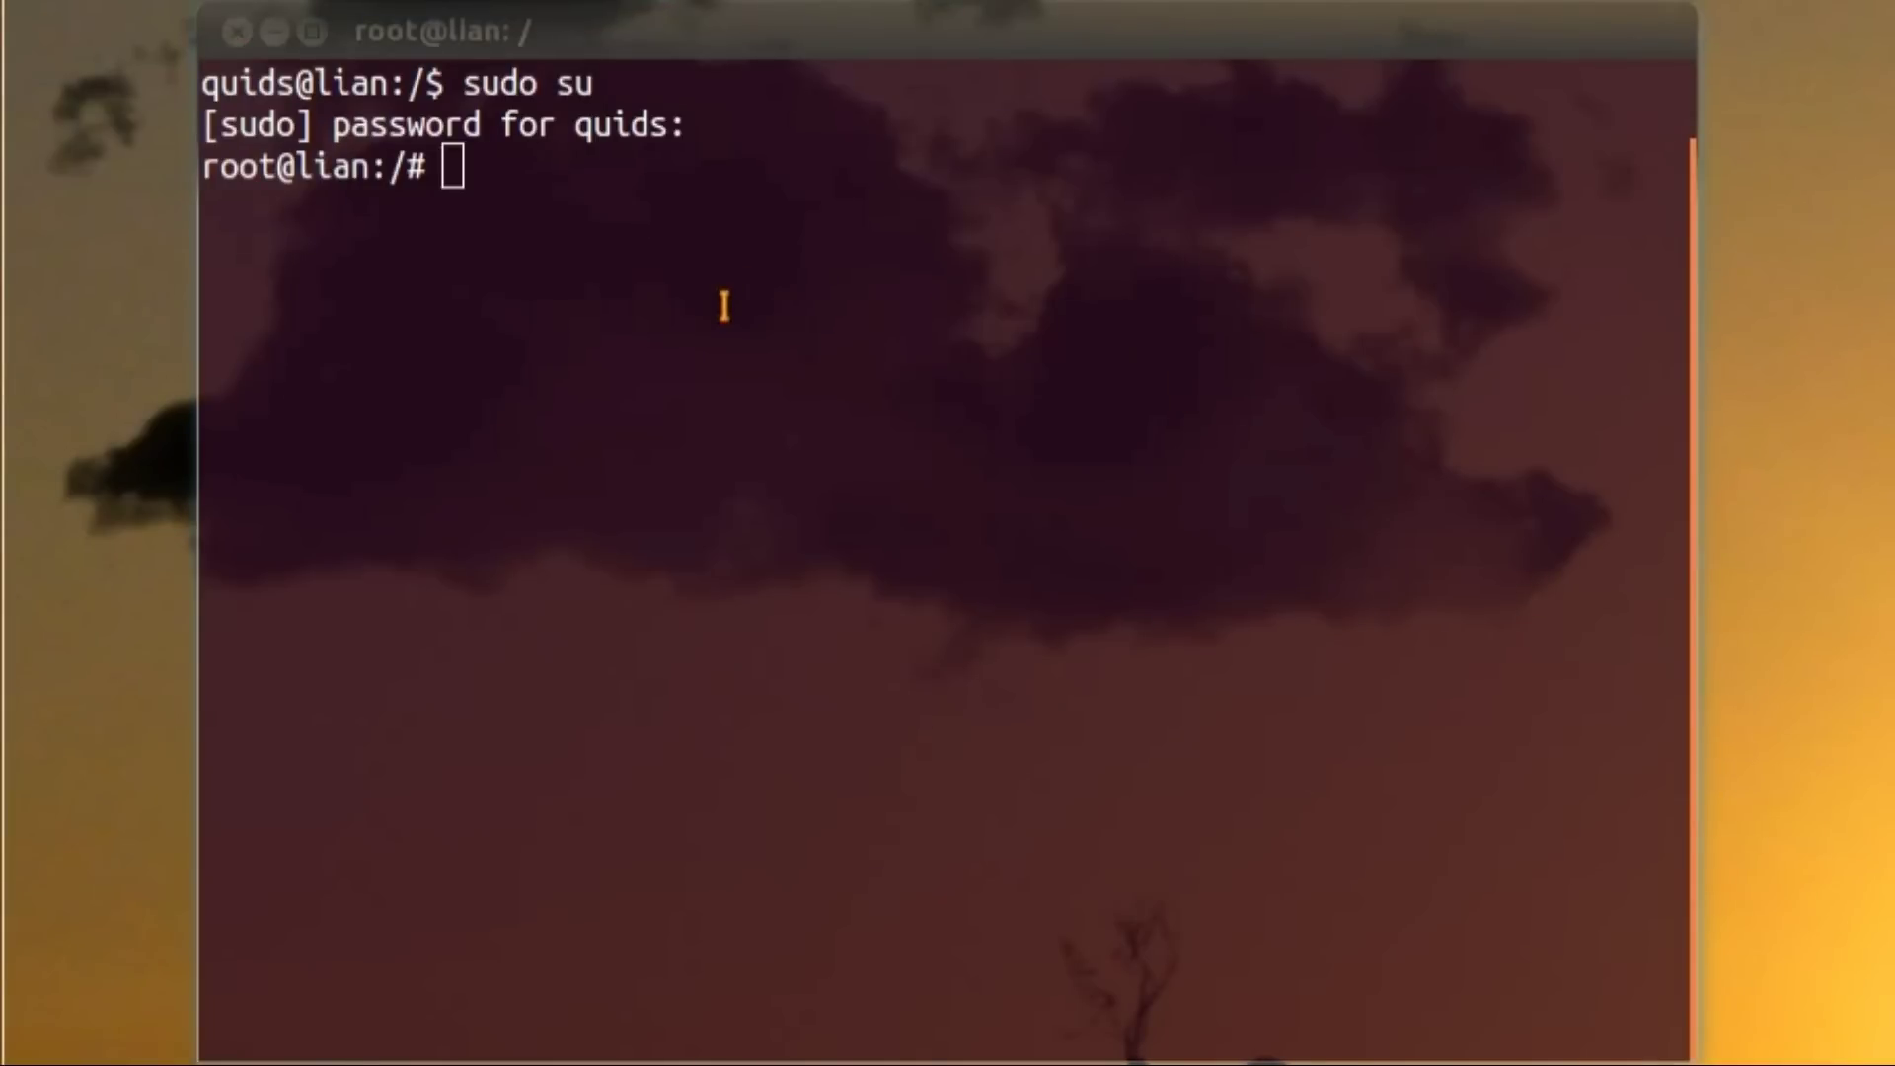
- Add the GetDeb Games and Apps repositories and import the GetDeb signing key
text(echo "deb http://archive.getdeb.net/ubuntu $(lsb_release -cs)-getdeb games #GetDeb Games" >> /etc/apt/sources.list.d/get-deb.list)
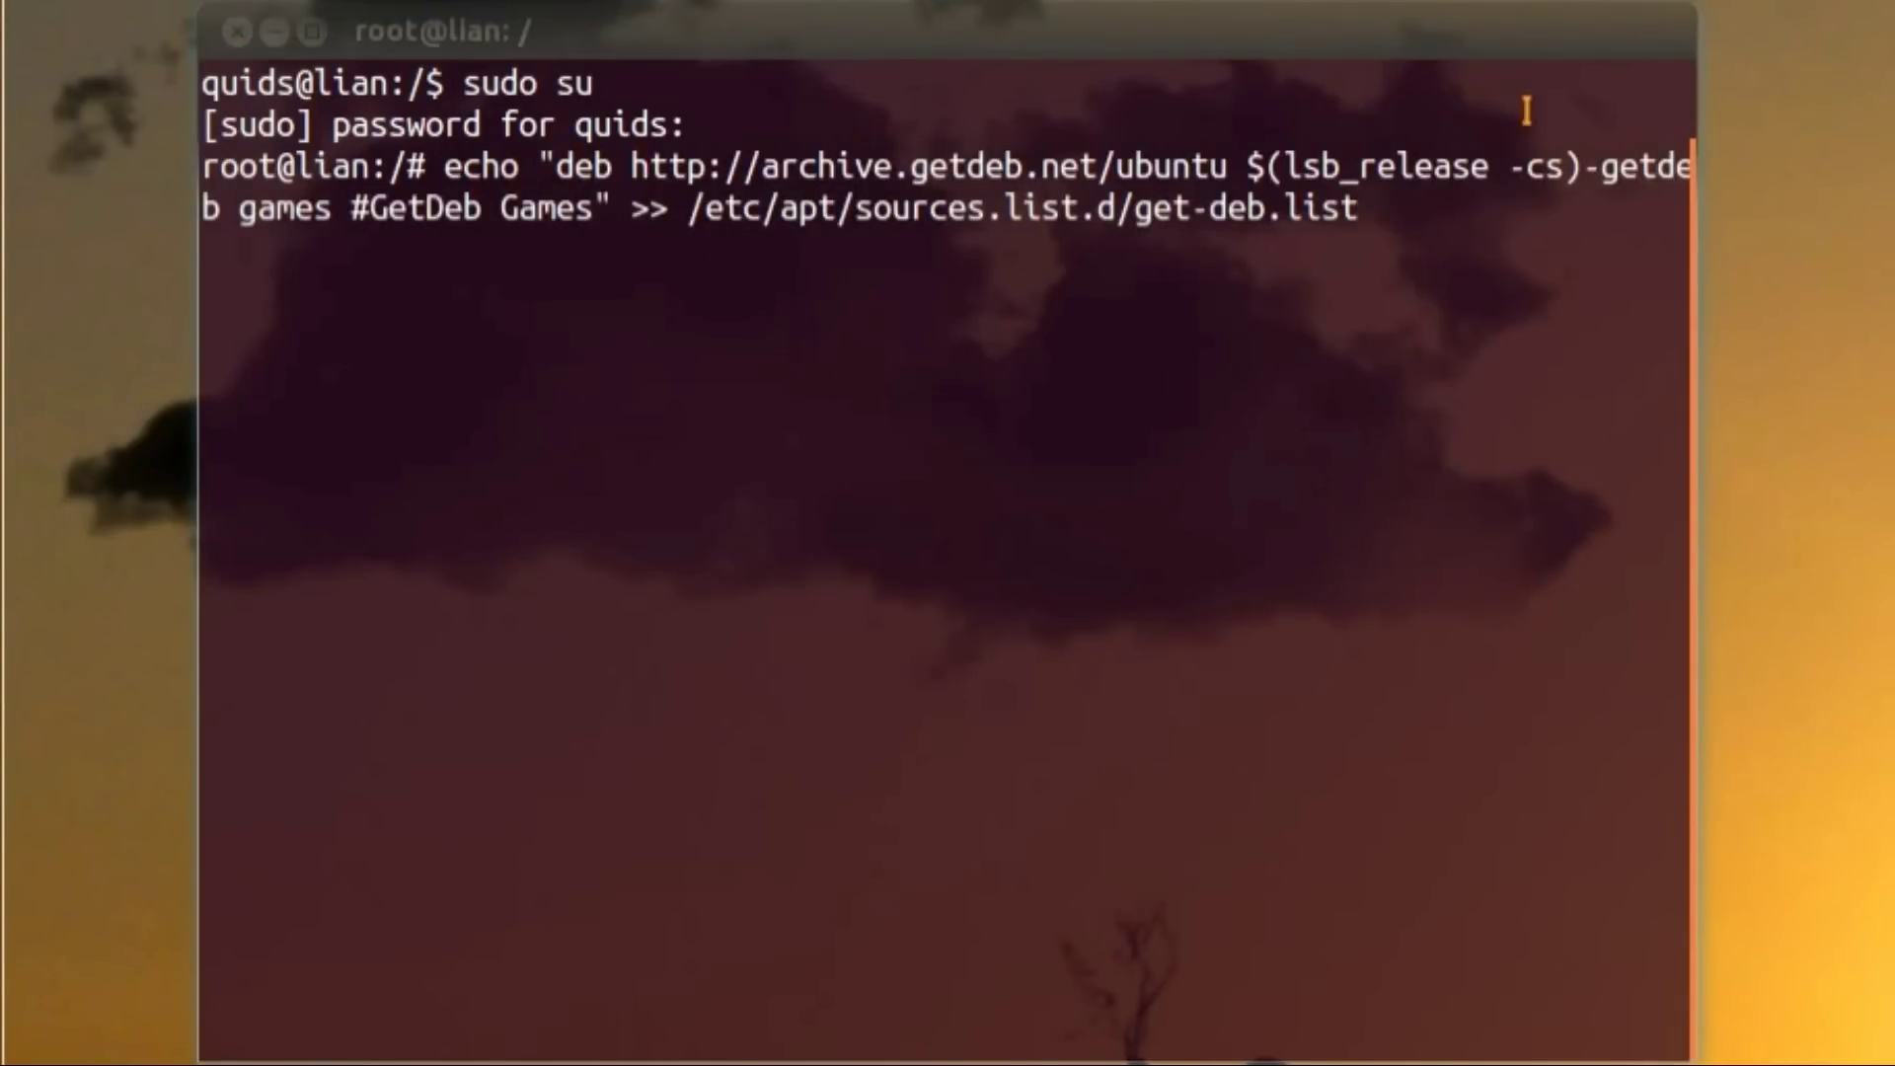
click(1545, 153)
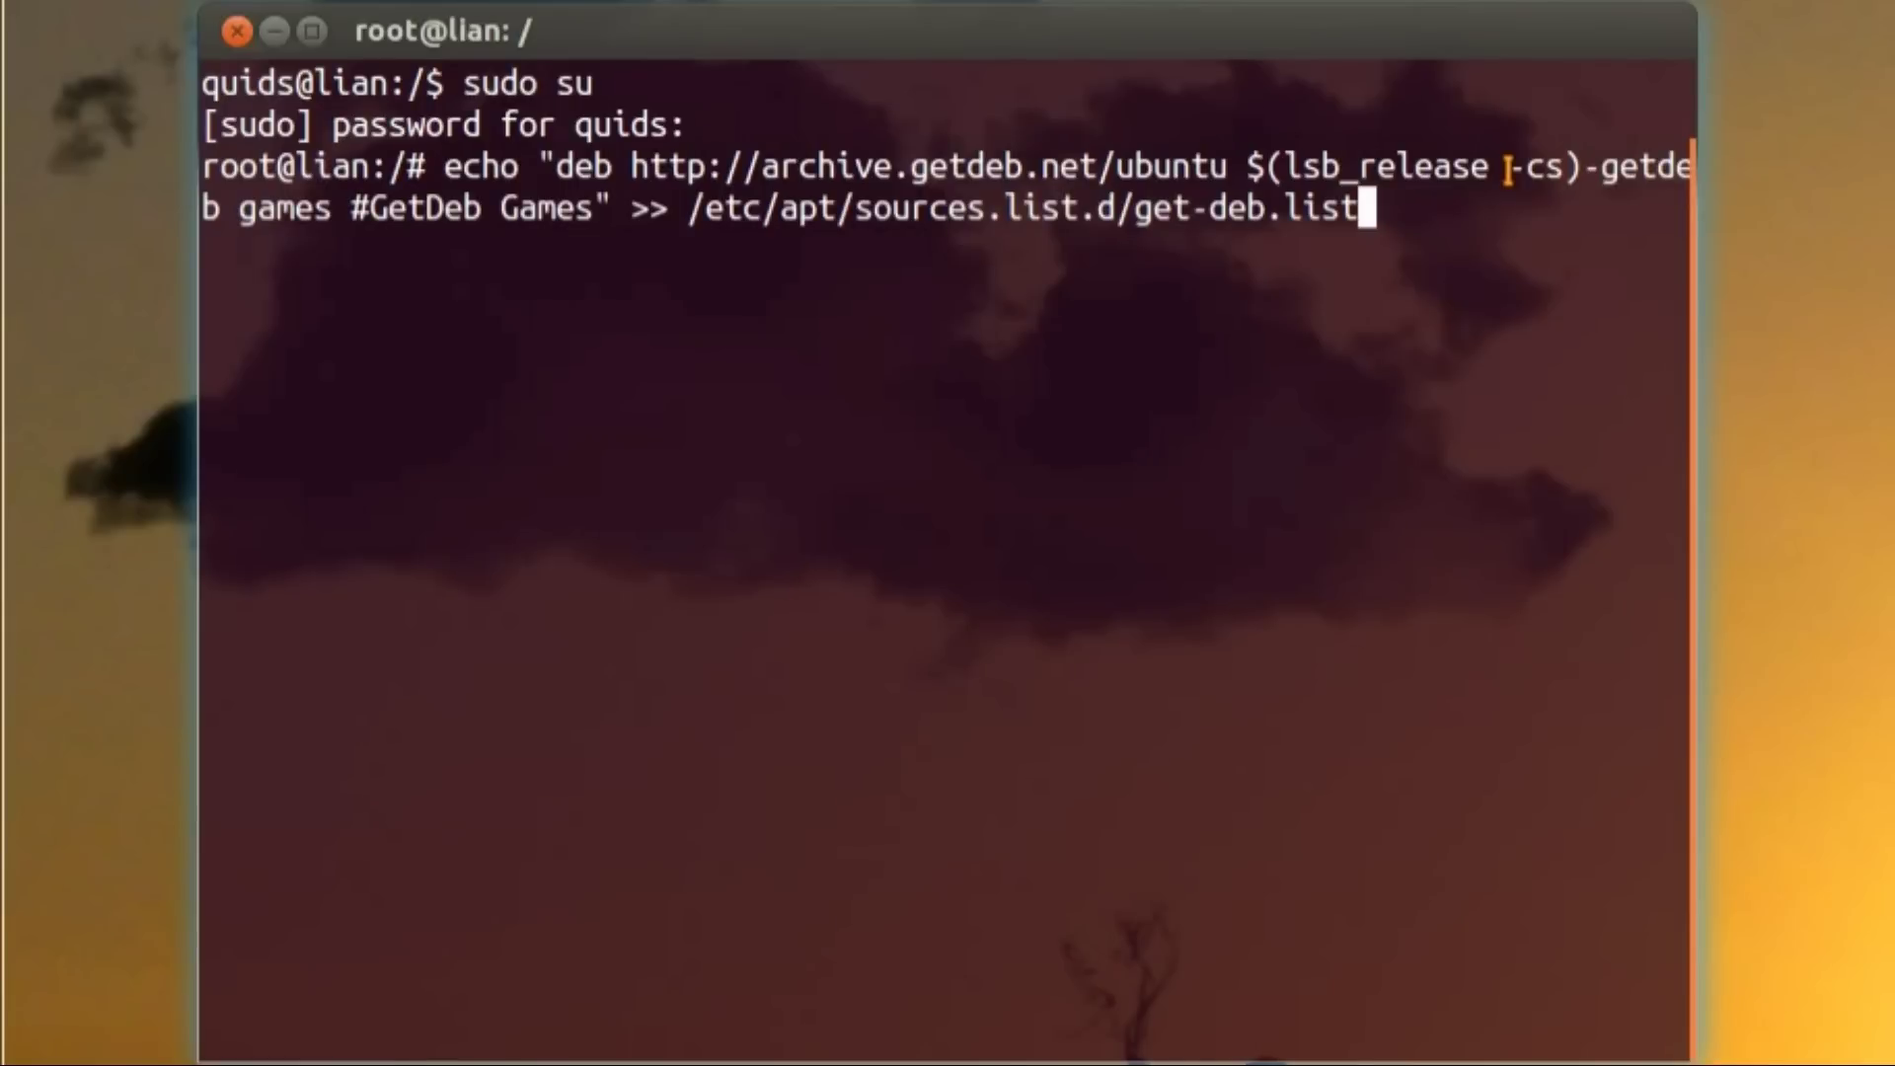
key(Return)
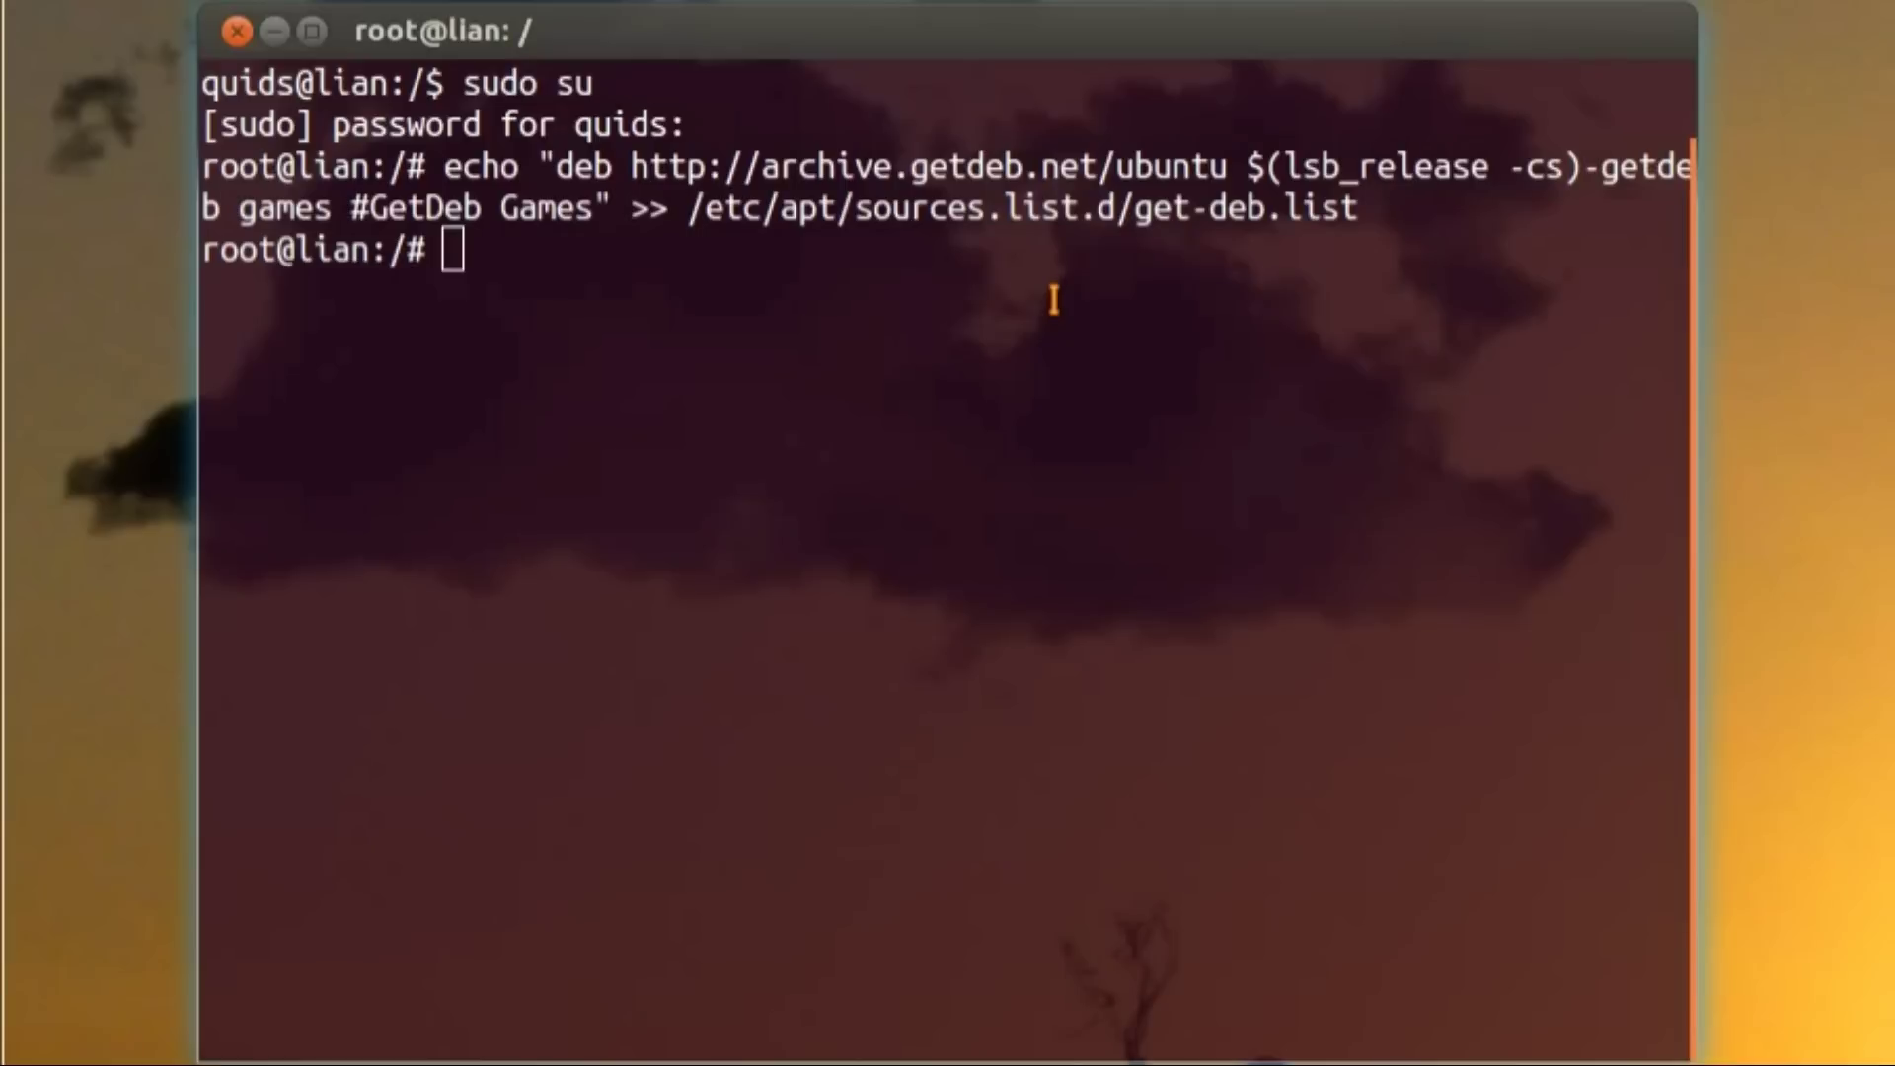
text(echo "deb http://archive.getdeb.net/ubuntu $(lsb_release -cs)-getdeb apps #GetDeb Apps" >> /etc/apt/sources.list.d/get-deb.list)
key(Return)
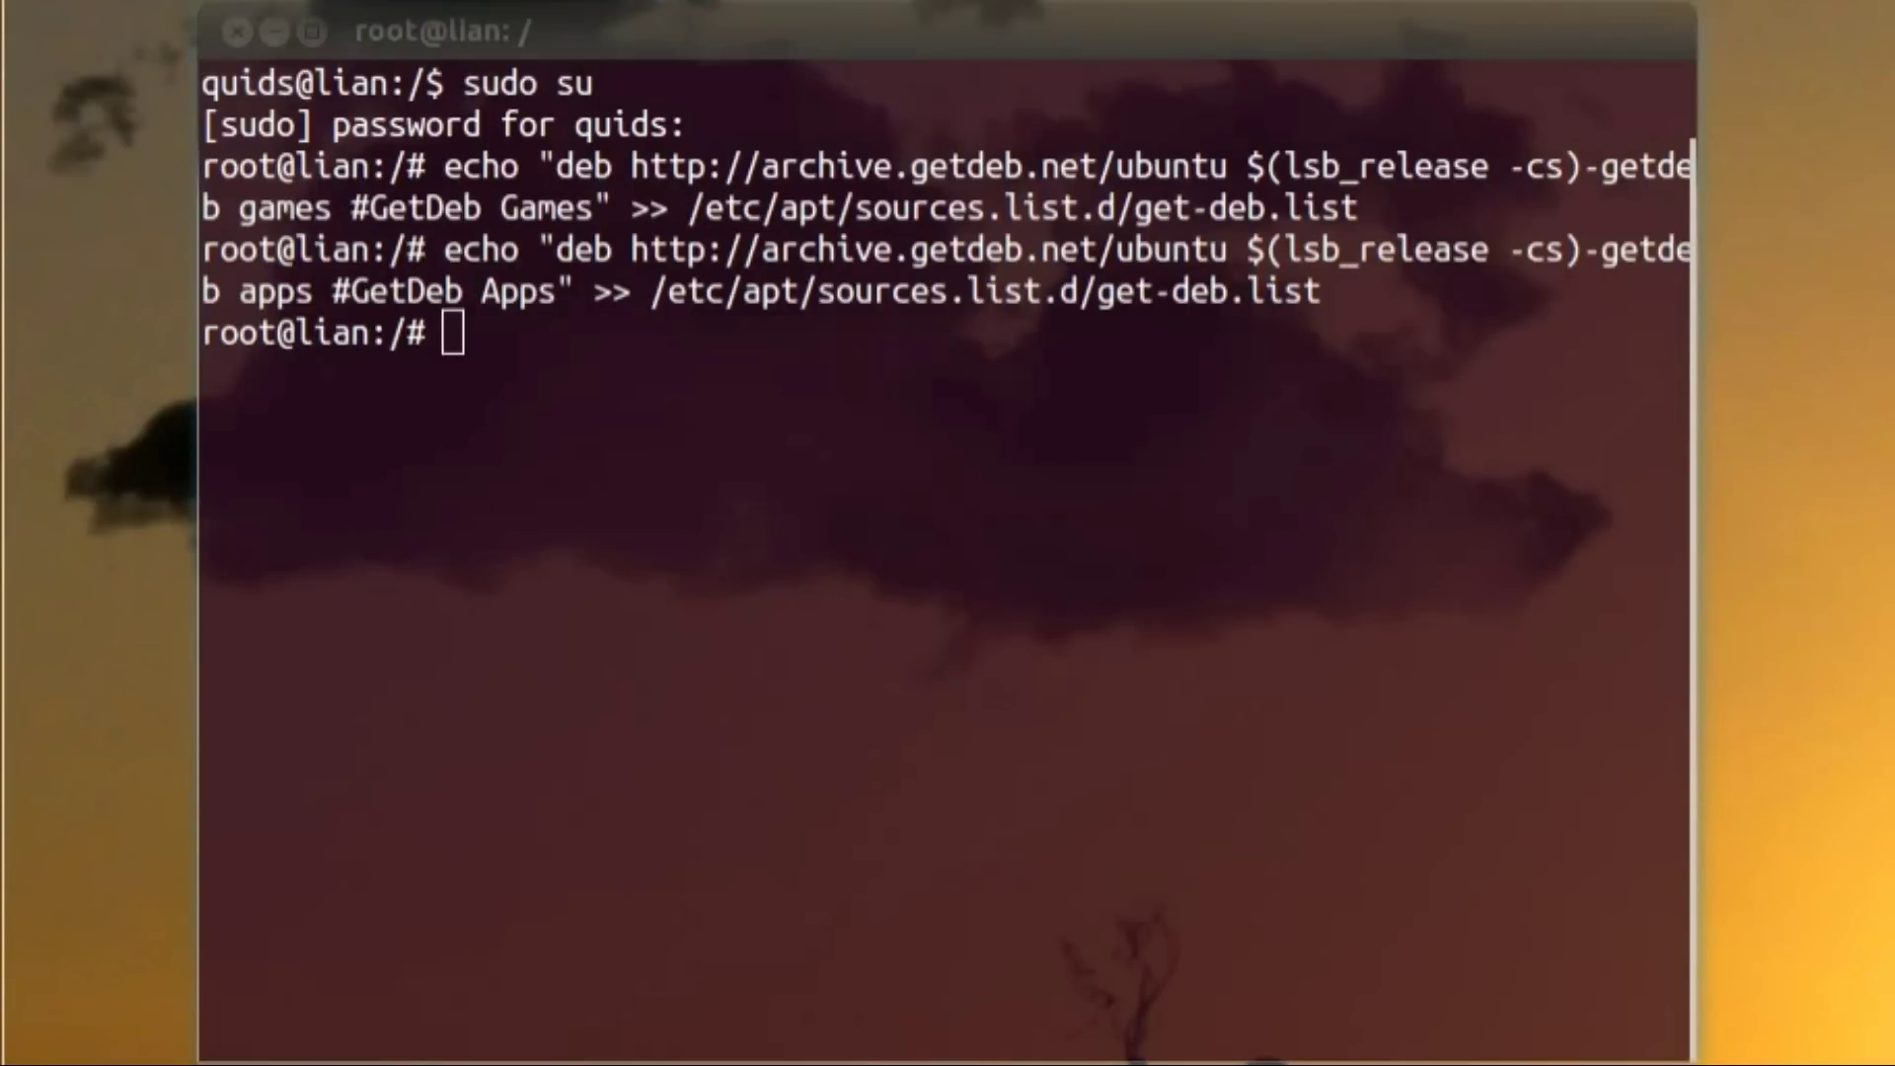
middle_click(732, 360)
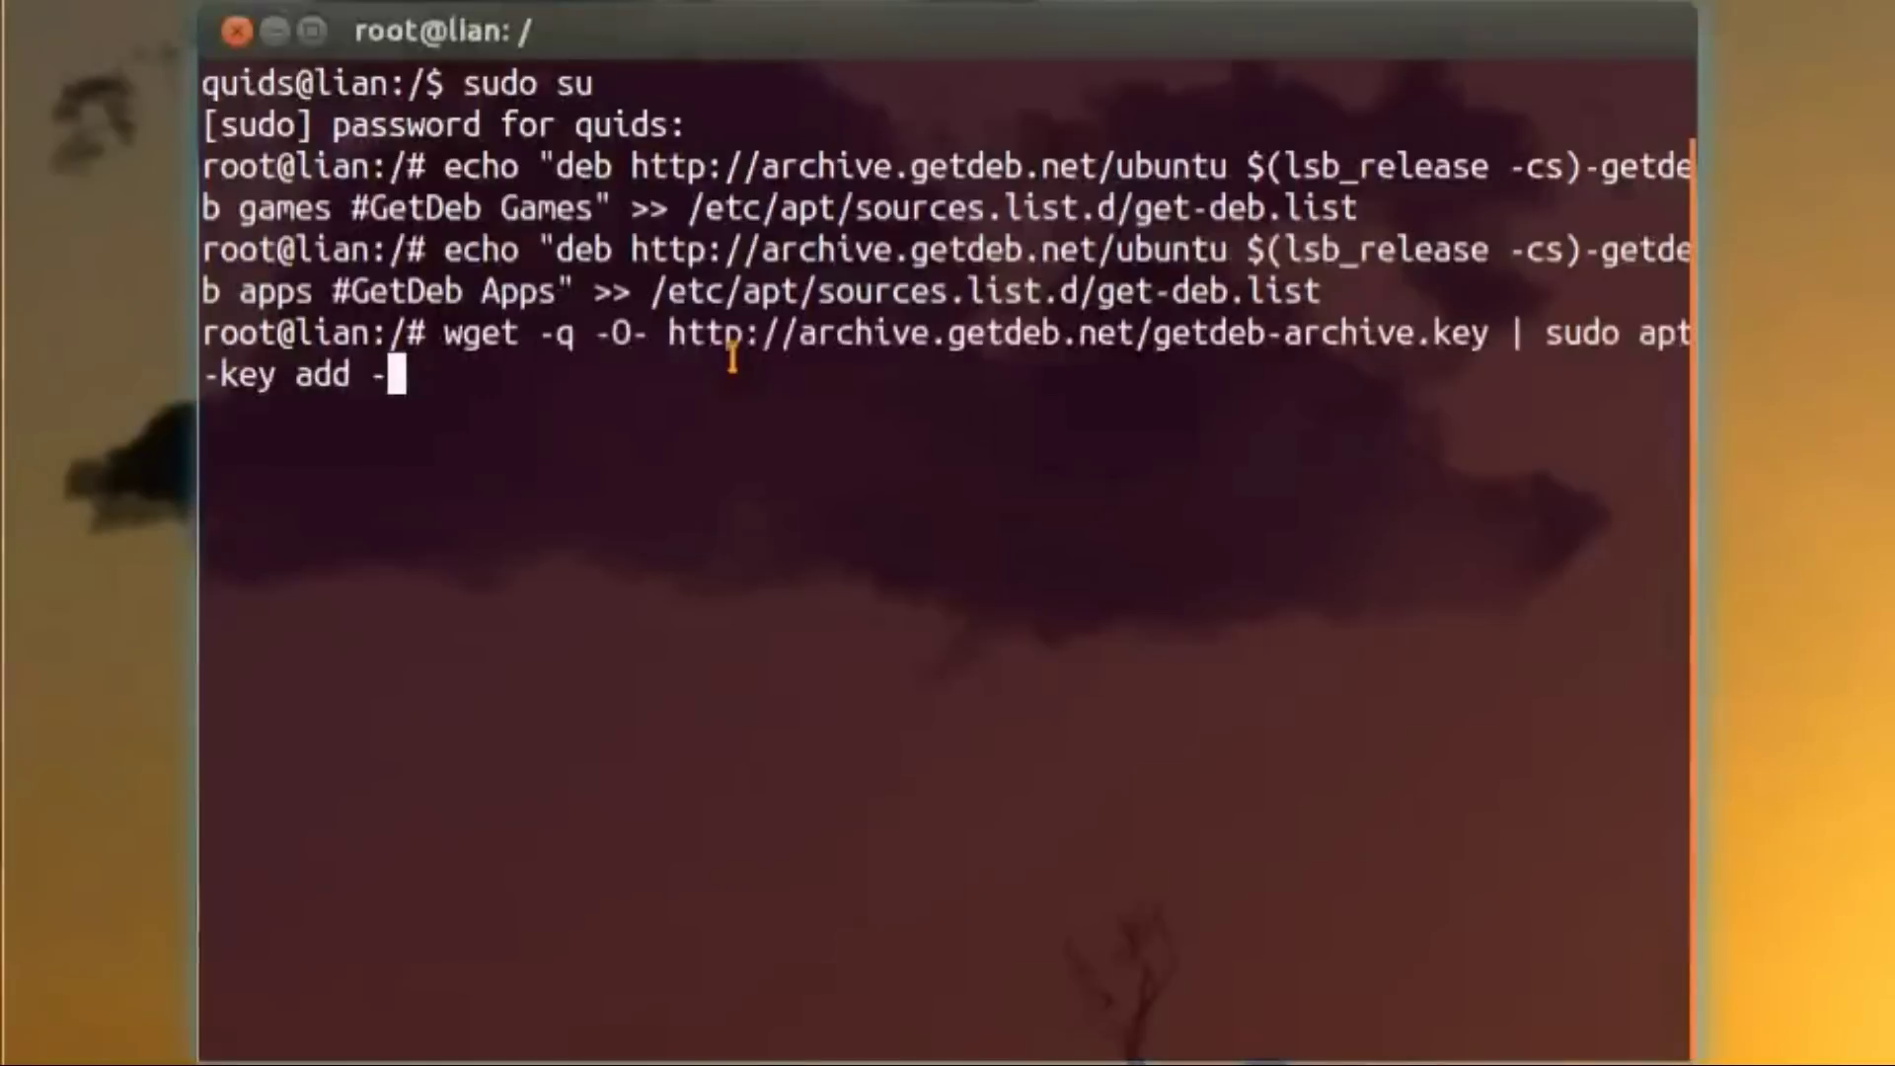
key(Return)
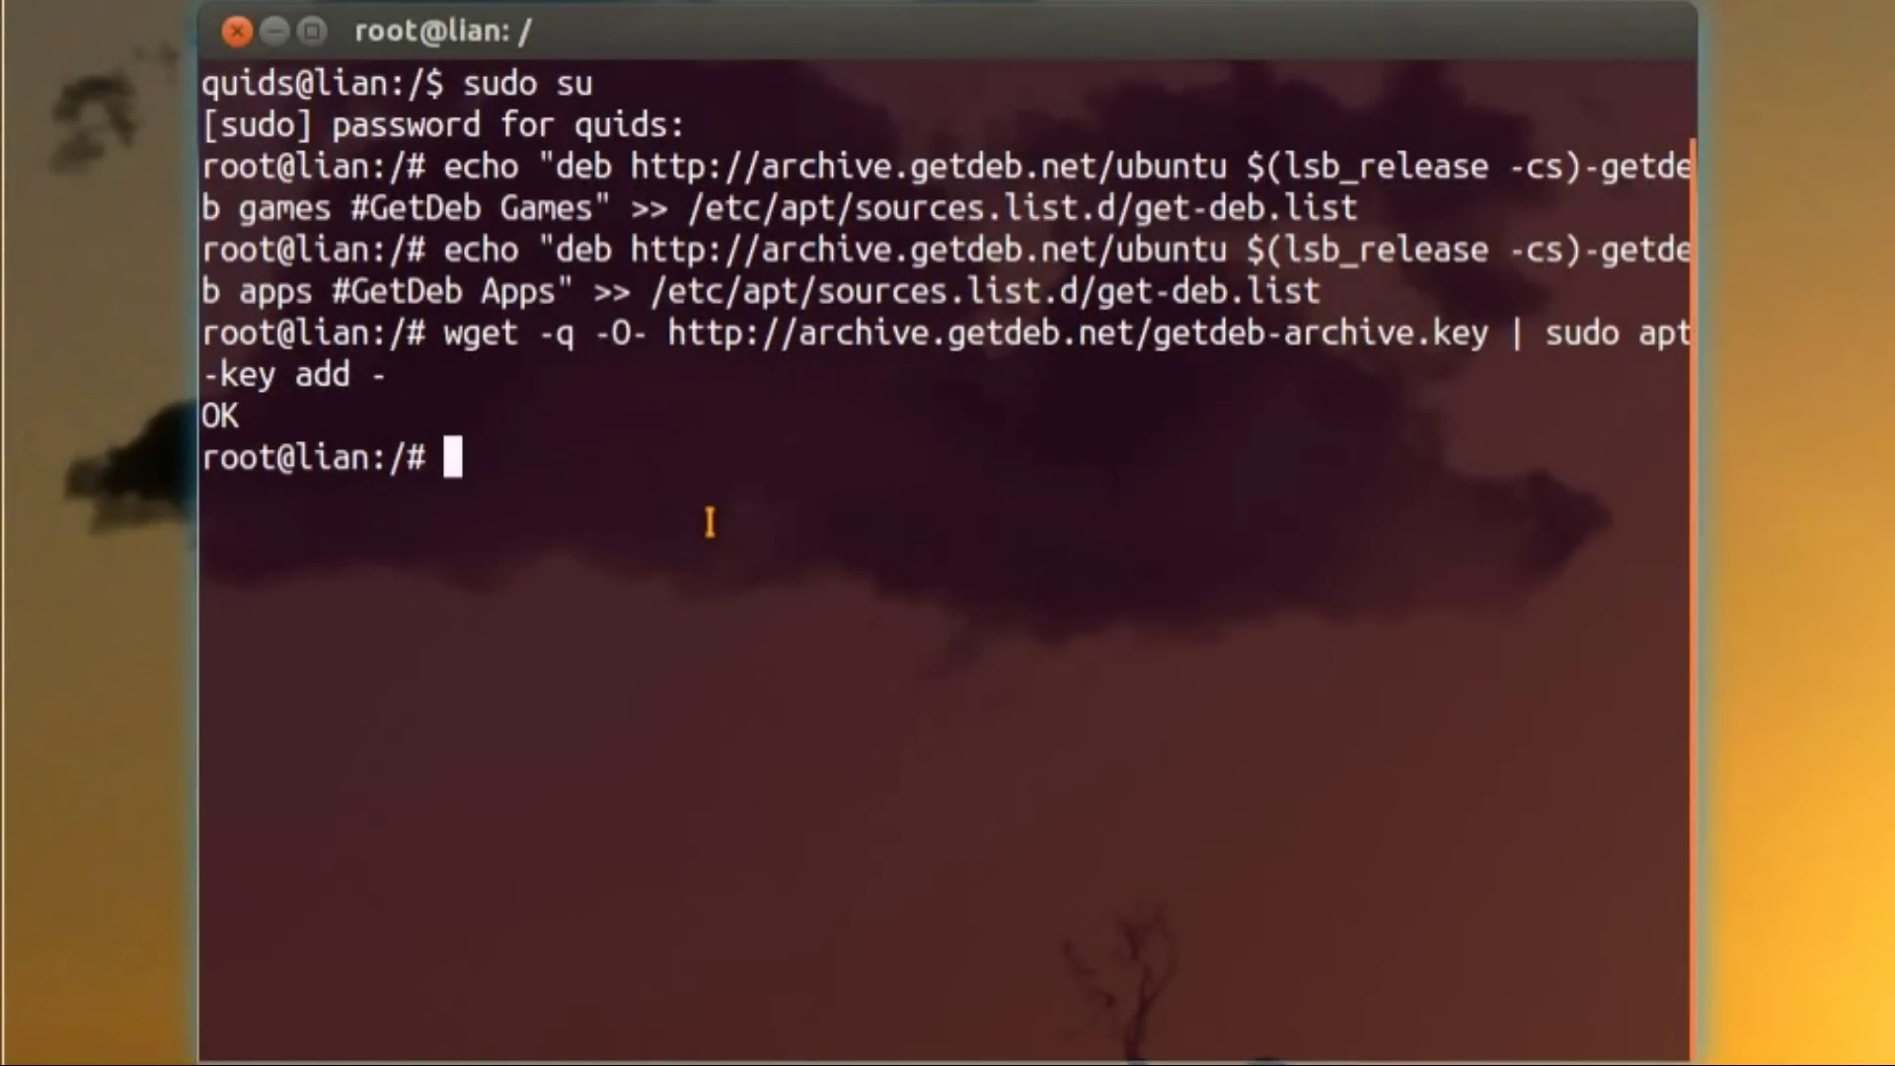
- Refresh package lists with 'apt-get update', then exit the root shell
text(sudo apt-ge)
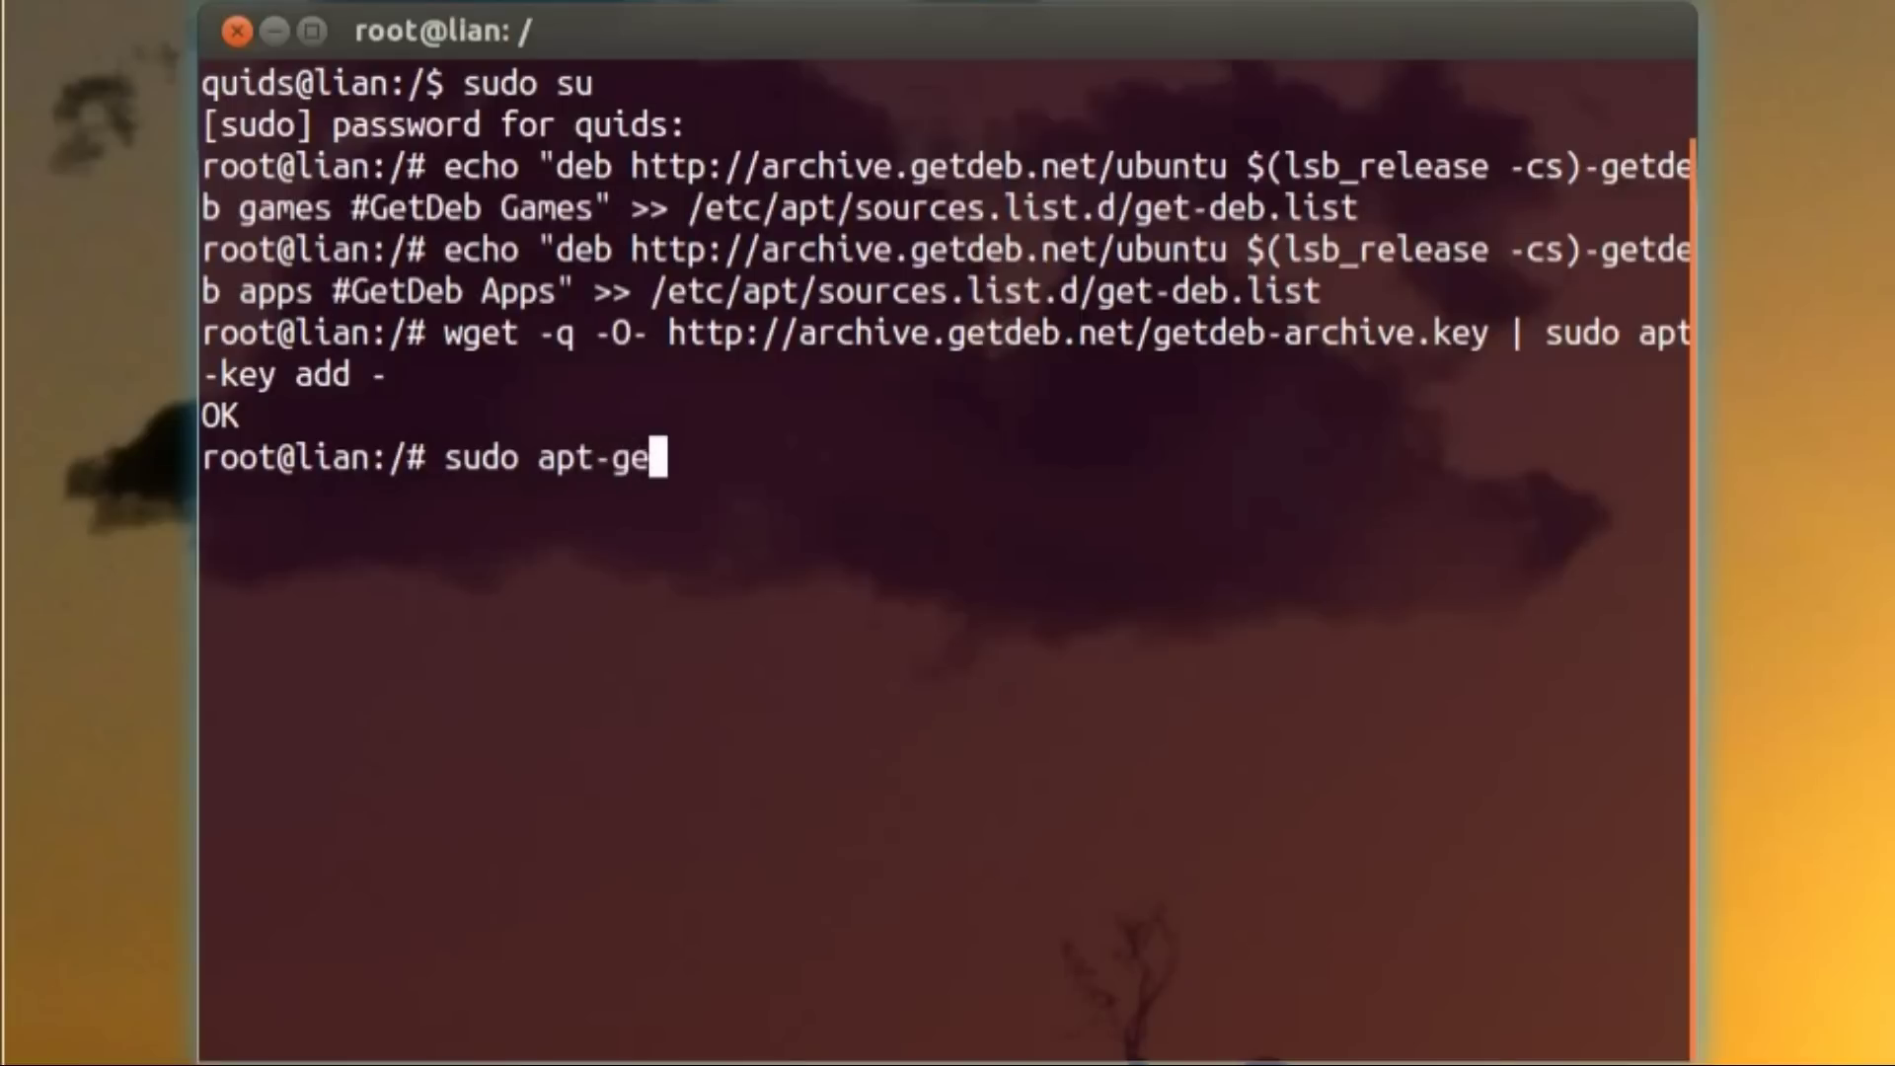
text(t)
key(BackSpace)
key(BackSpace)
key(BackSpace)
key(BackSpace)
key(BackSpace)
key(BackSpace)
key(BackSpace)
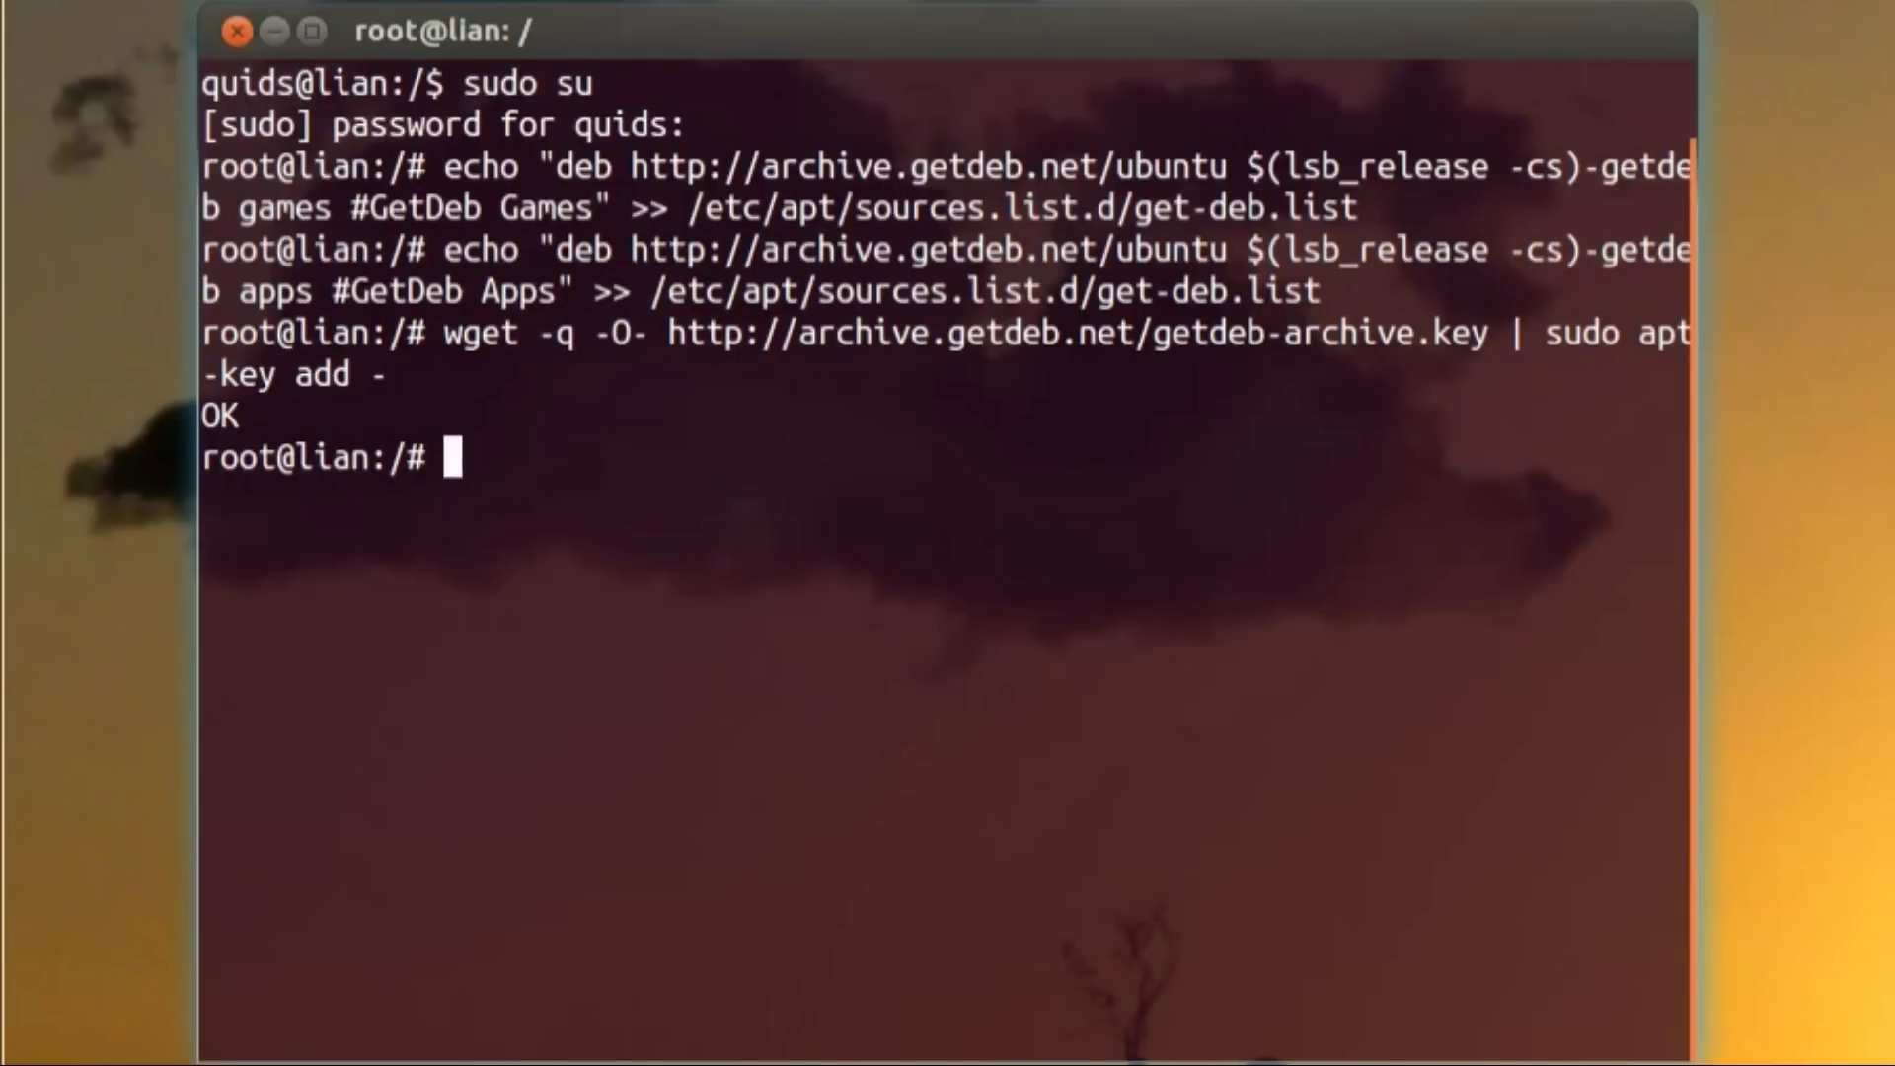
text(apt-get )
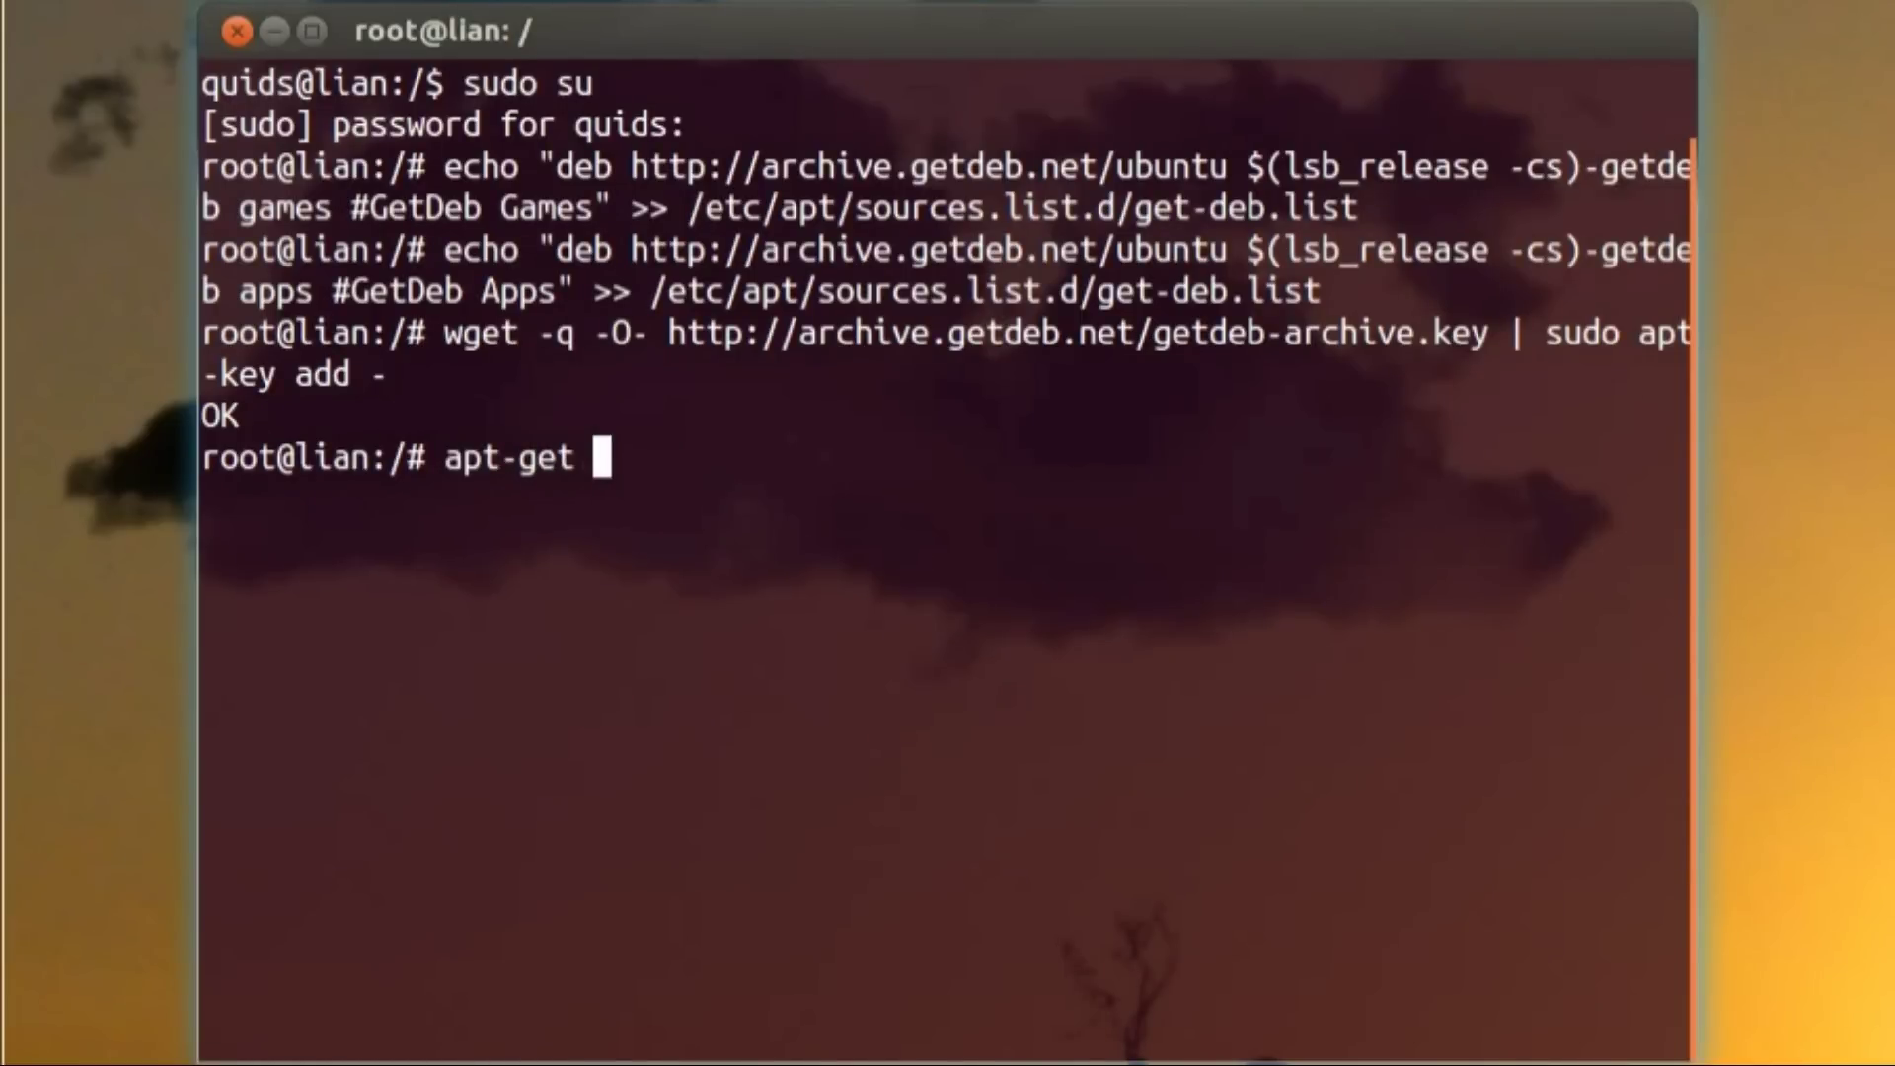
text(update)
key(Return)
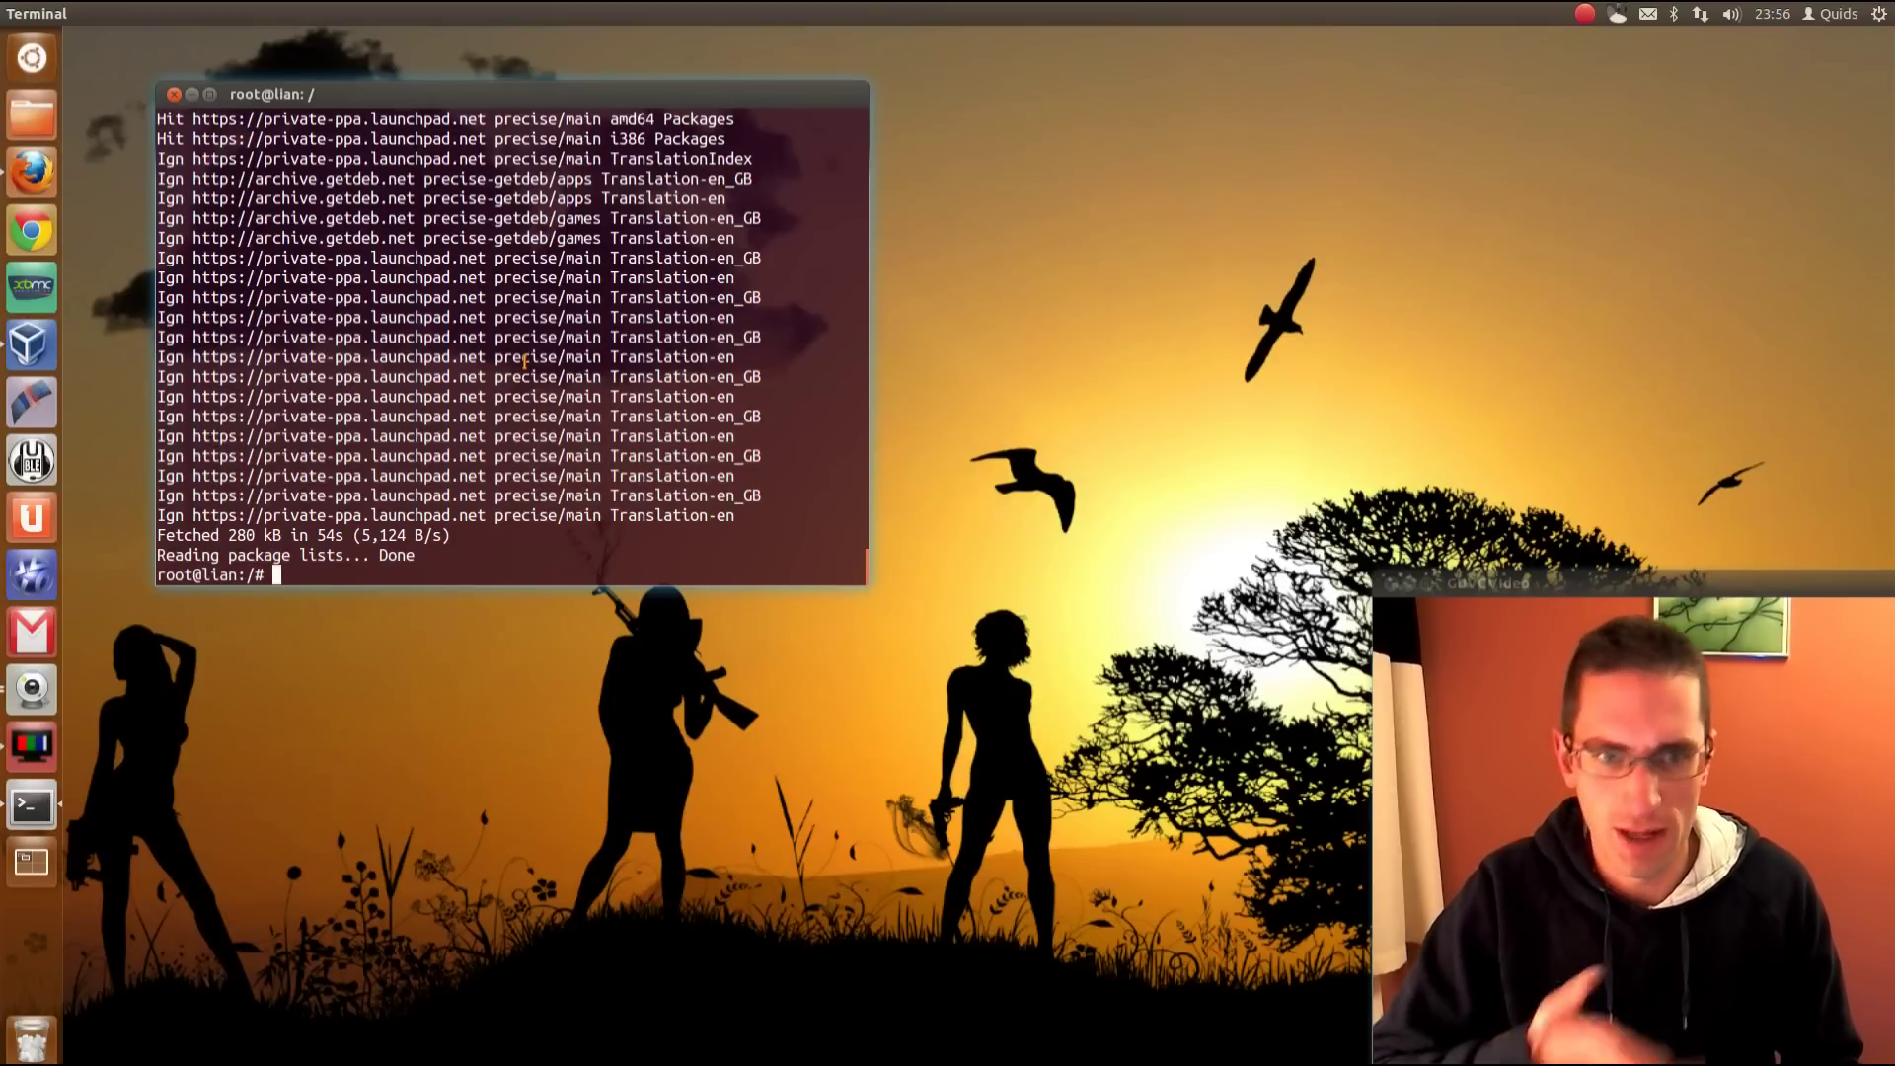
text(e)
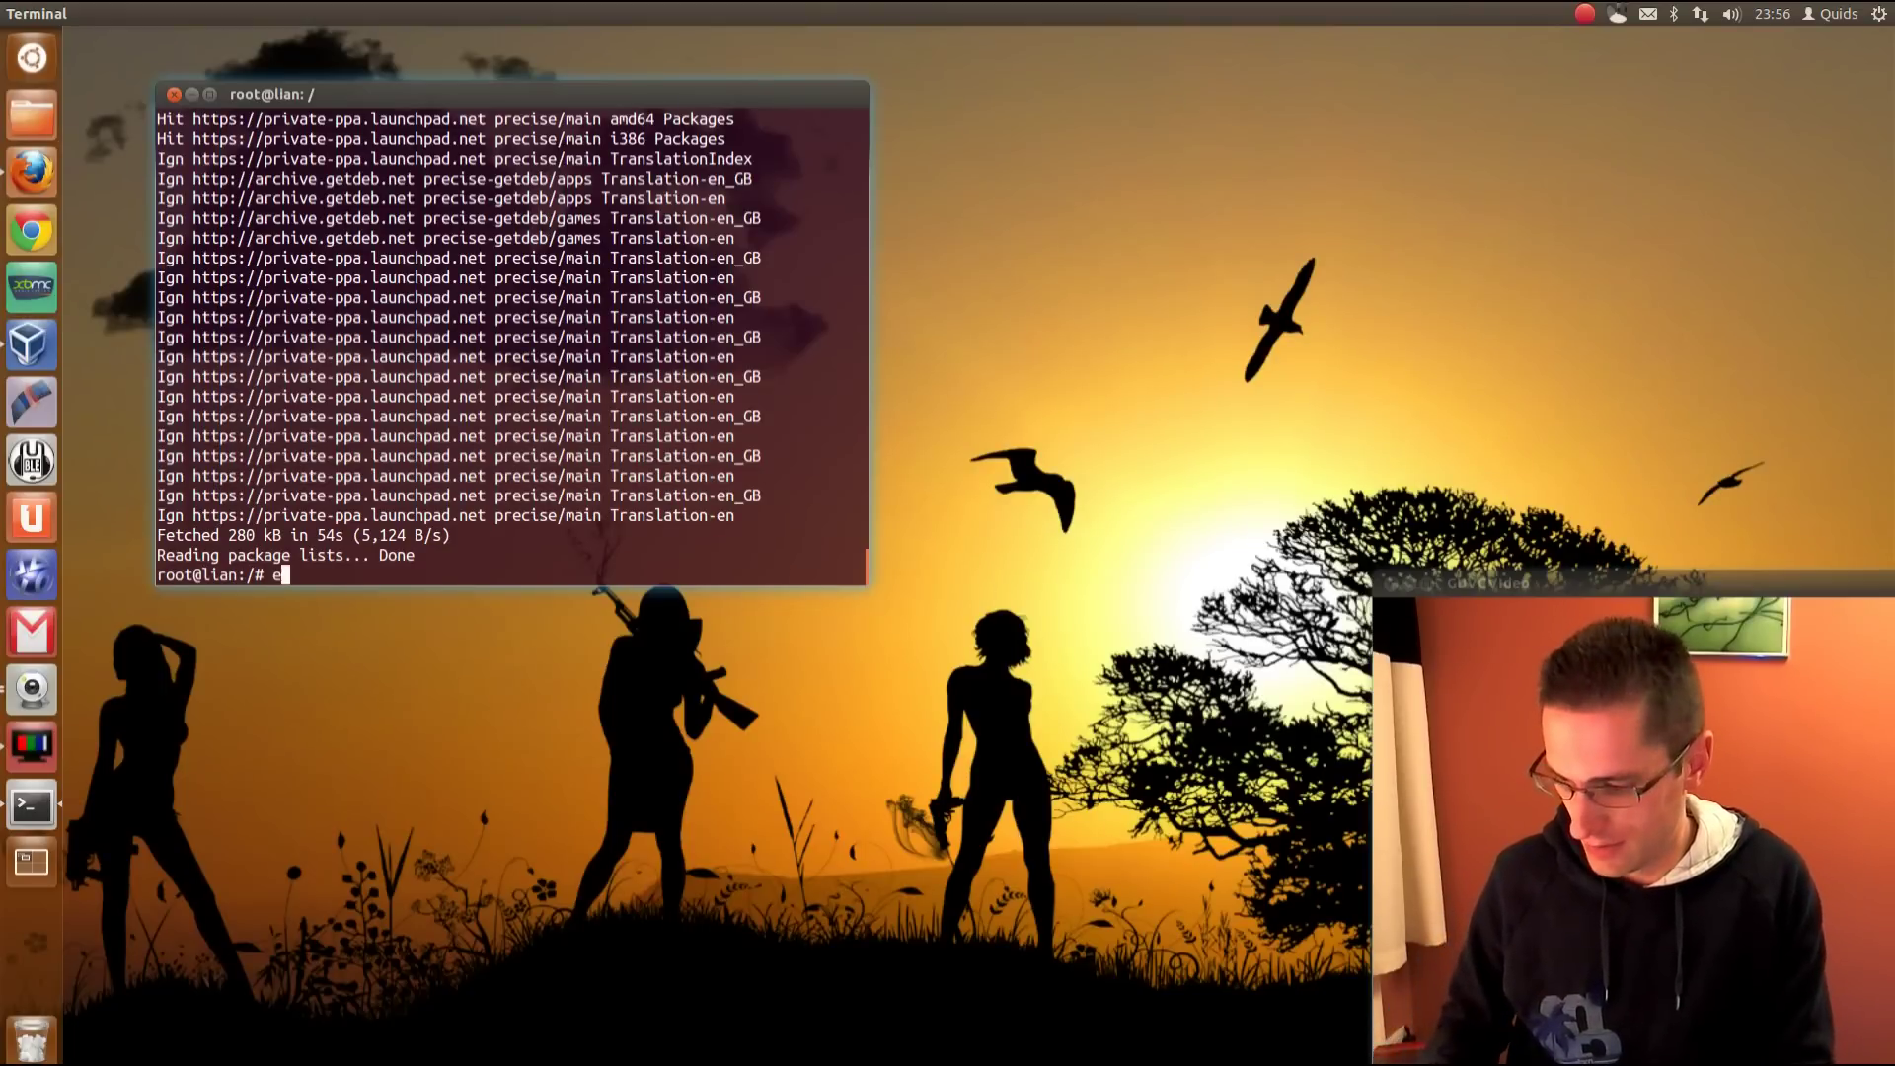
text(xit)
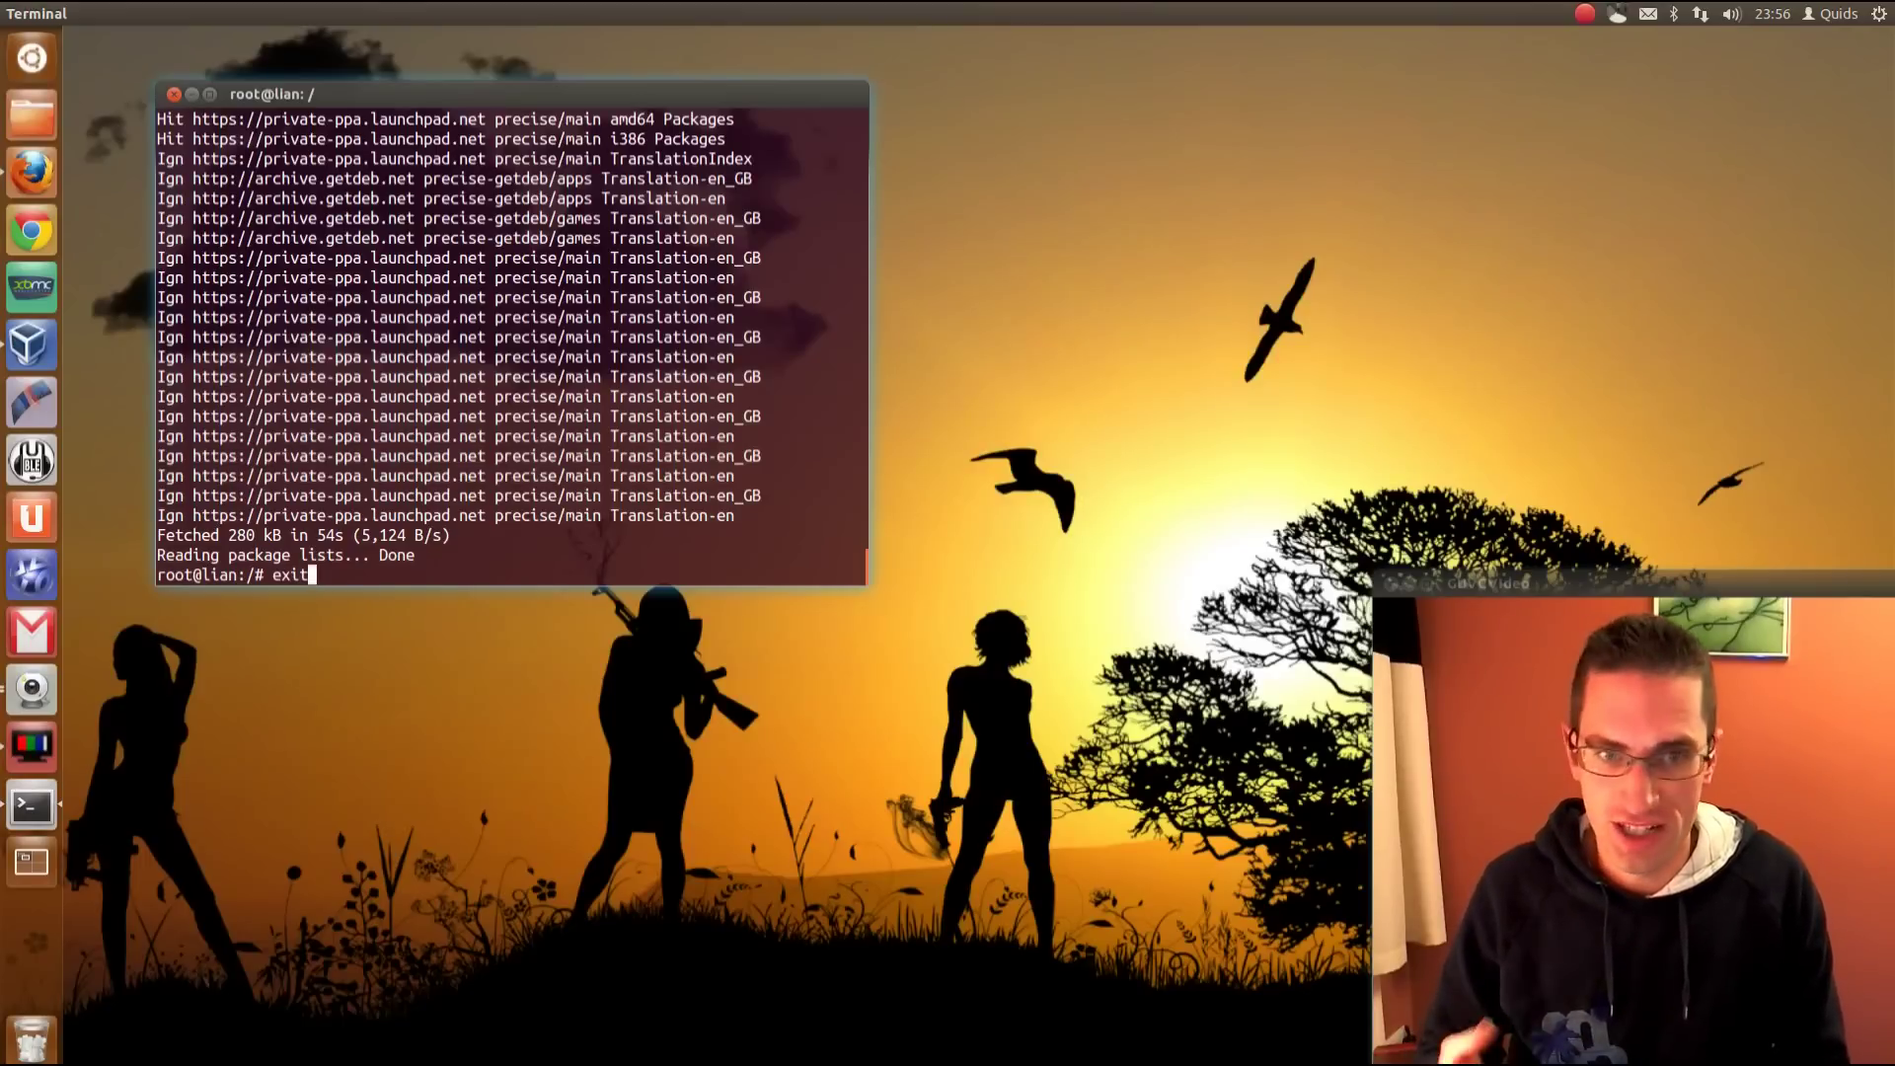
key(Return)
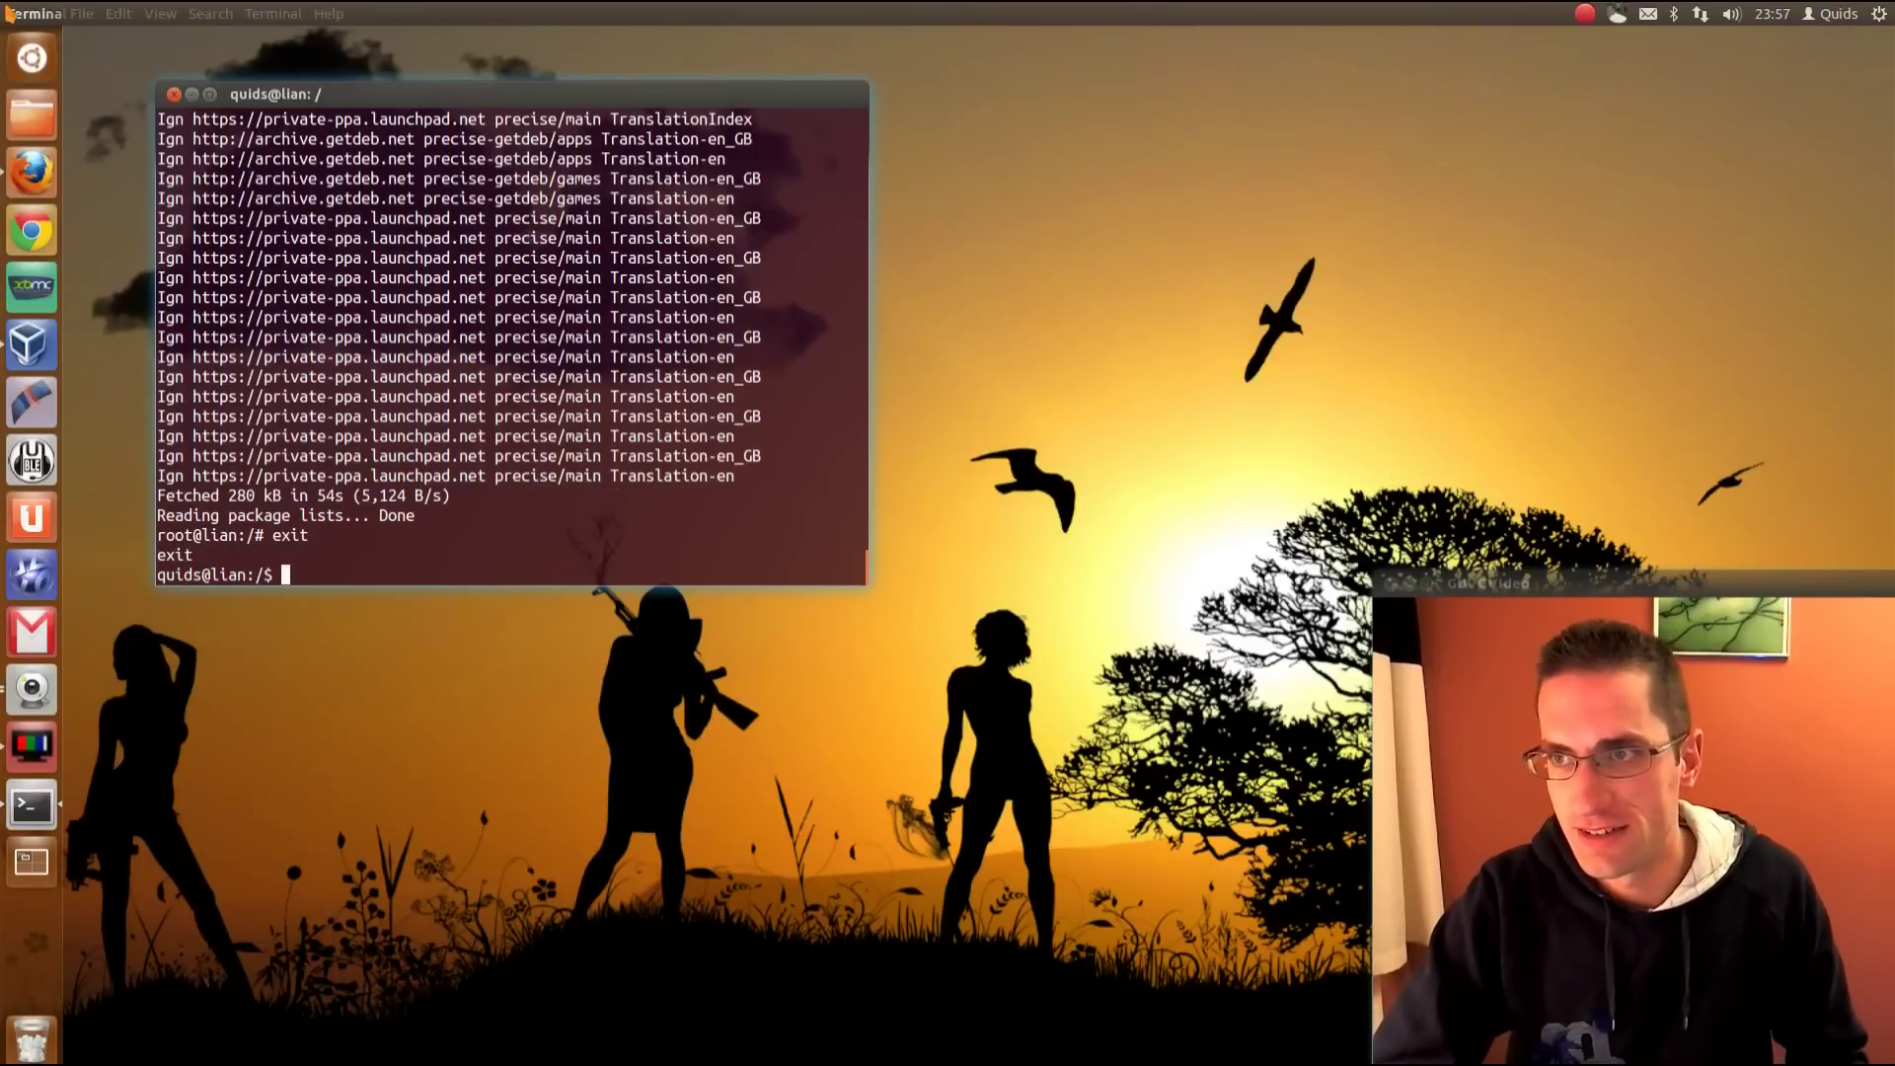
- Close the Terminal and launch Synaptic Package Manager with the admin password
click(174, 95)
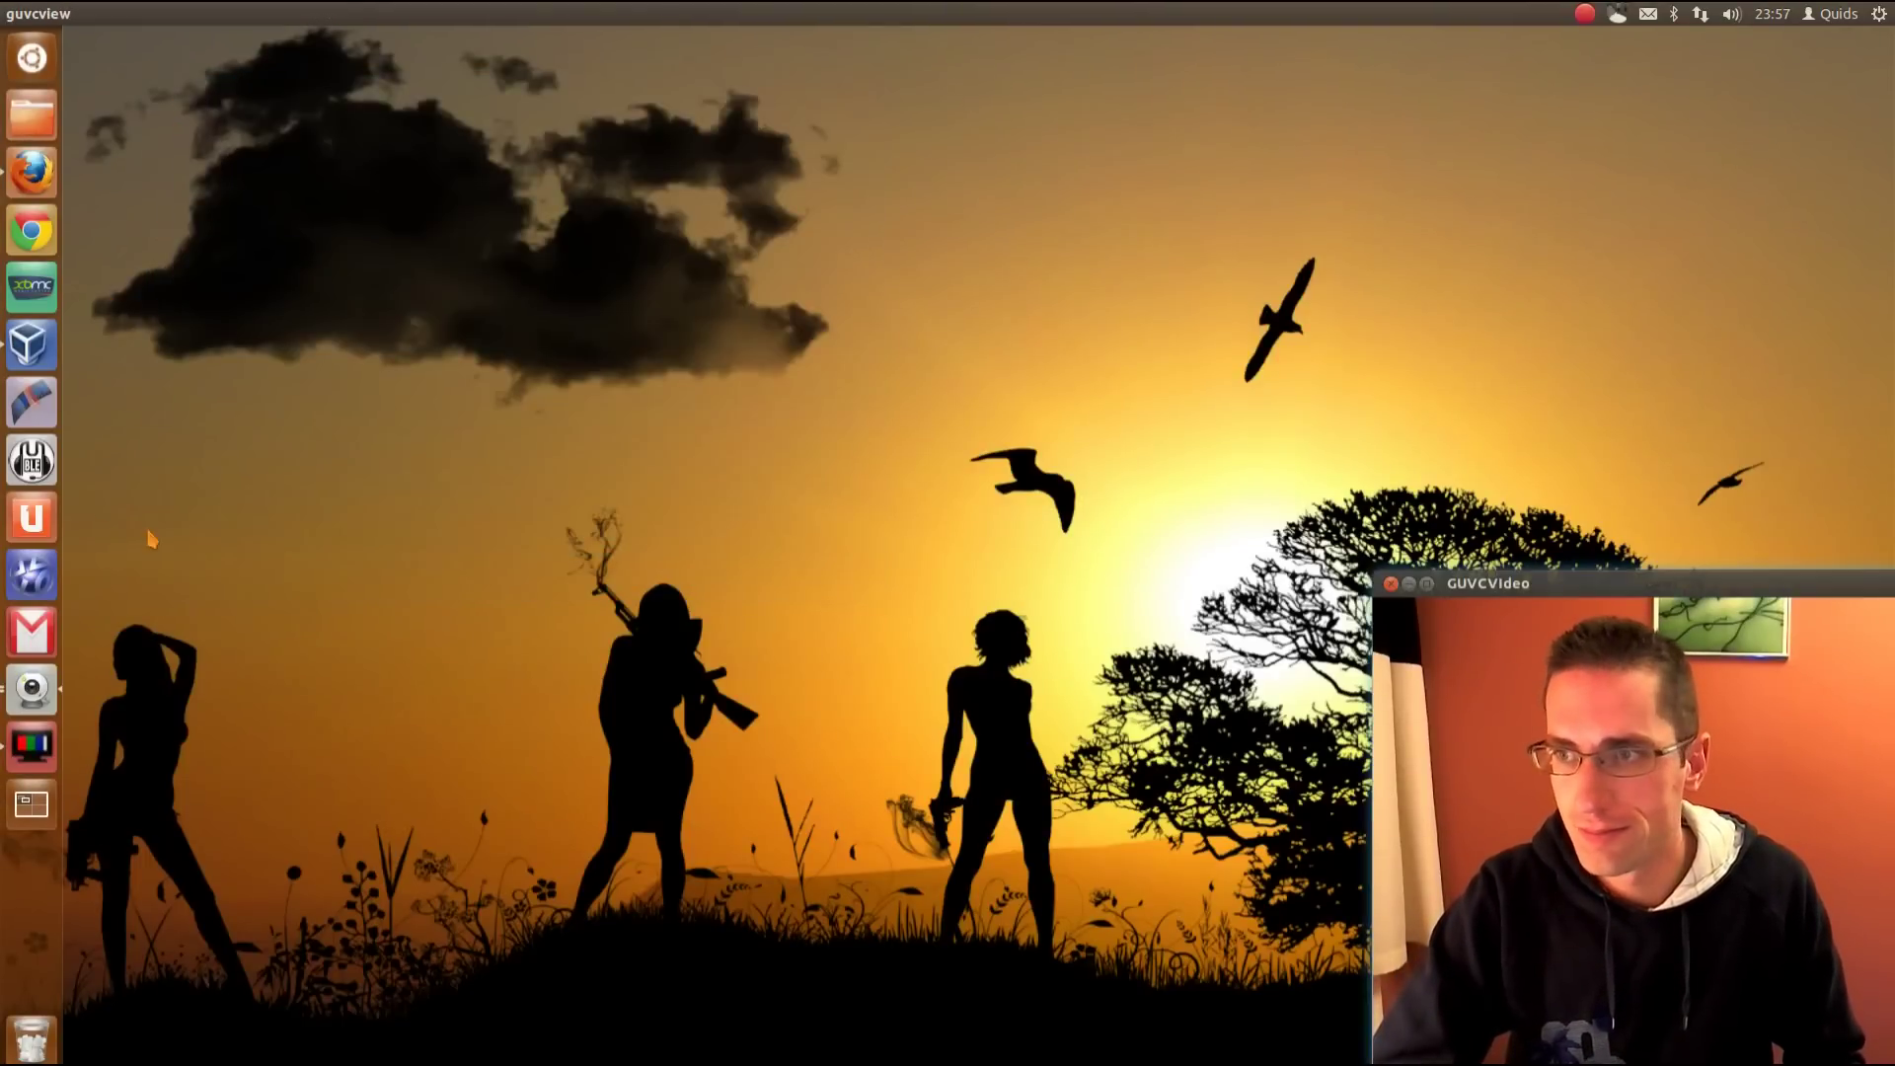
key(super)
text(syn)
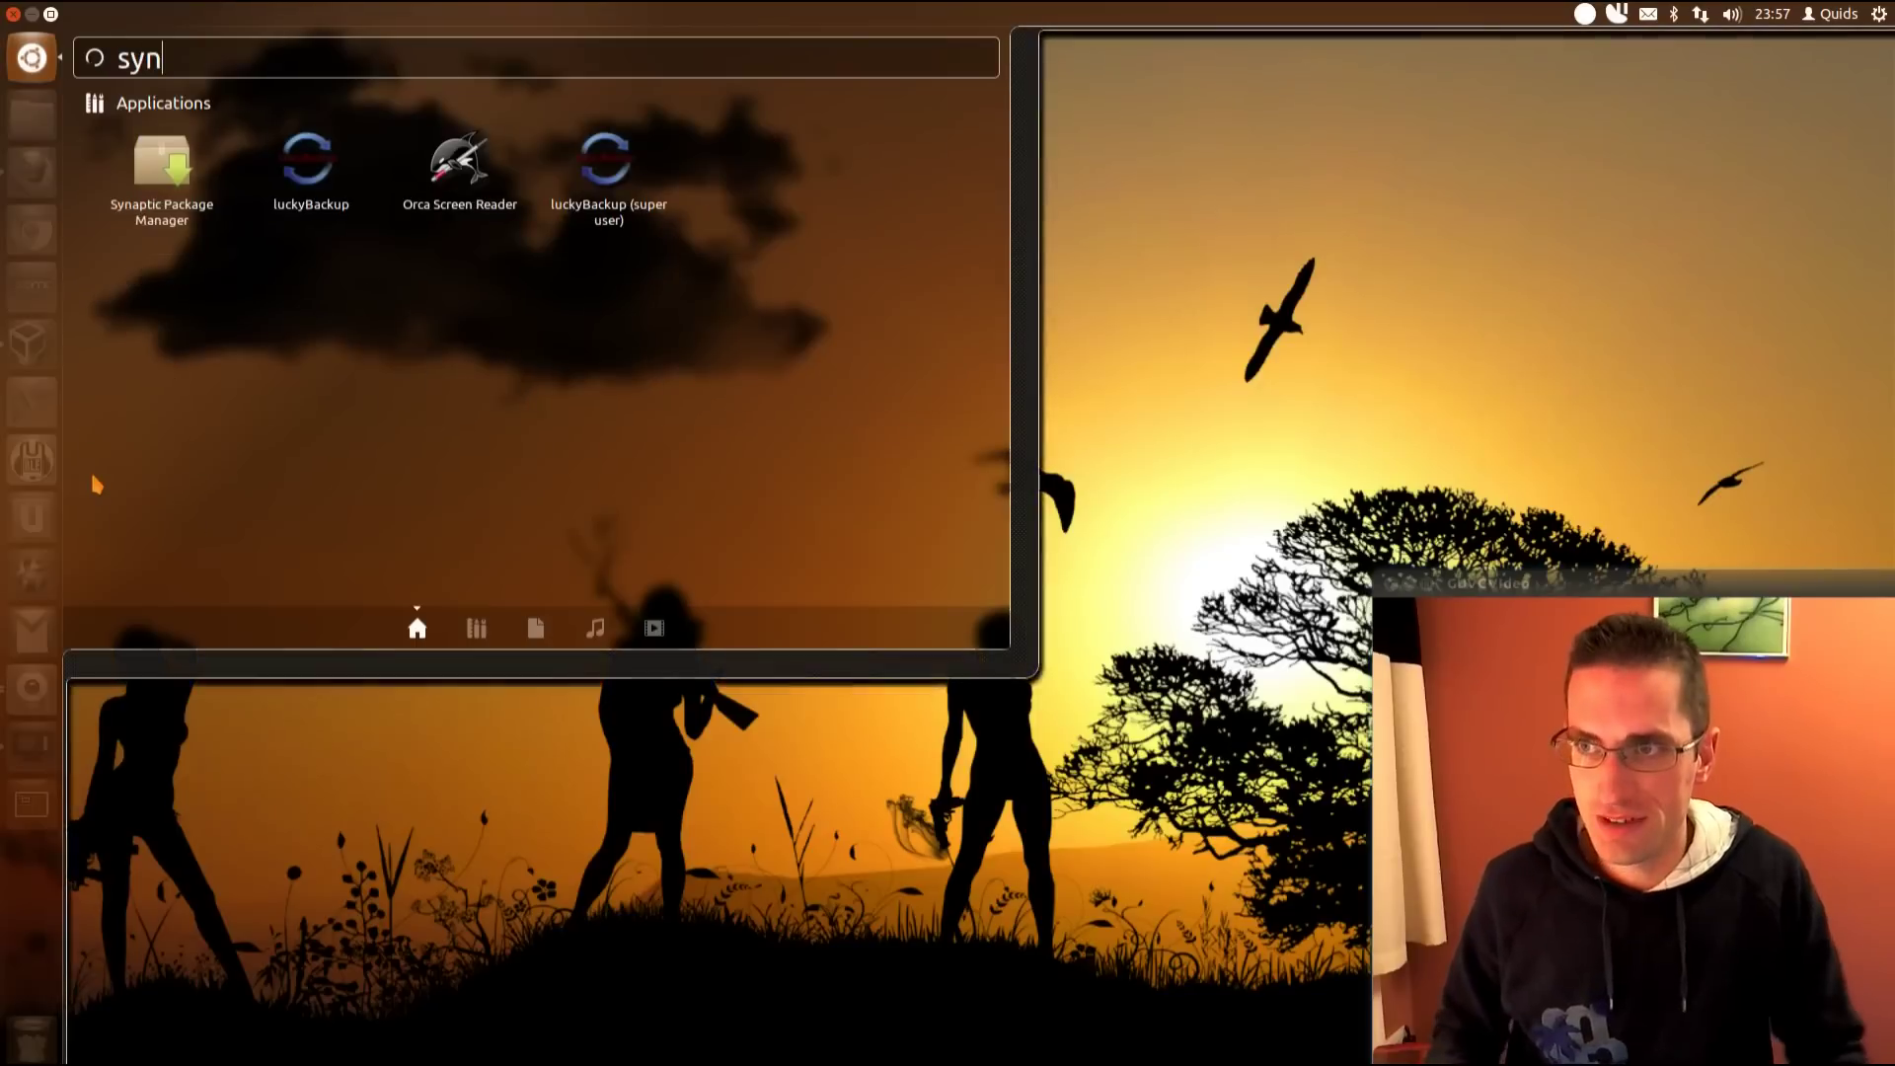
click(155, 208)
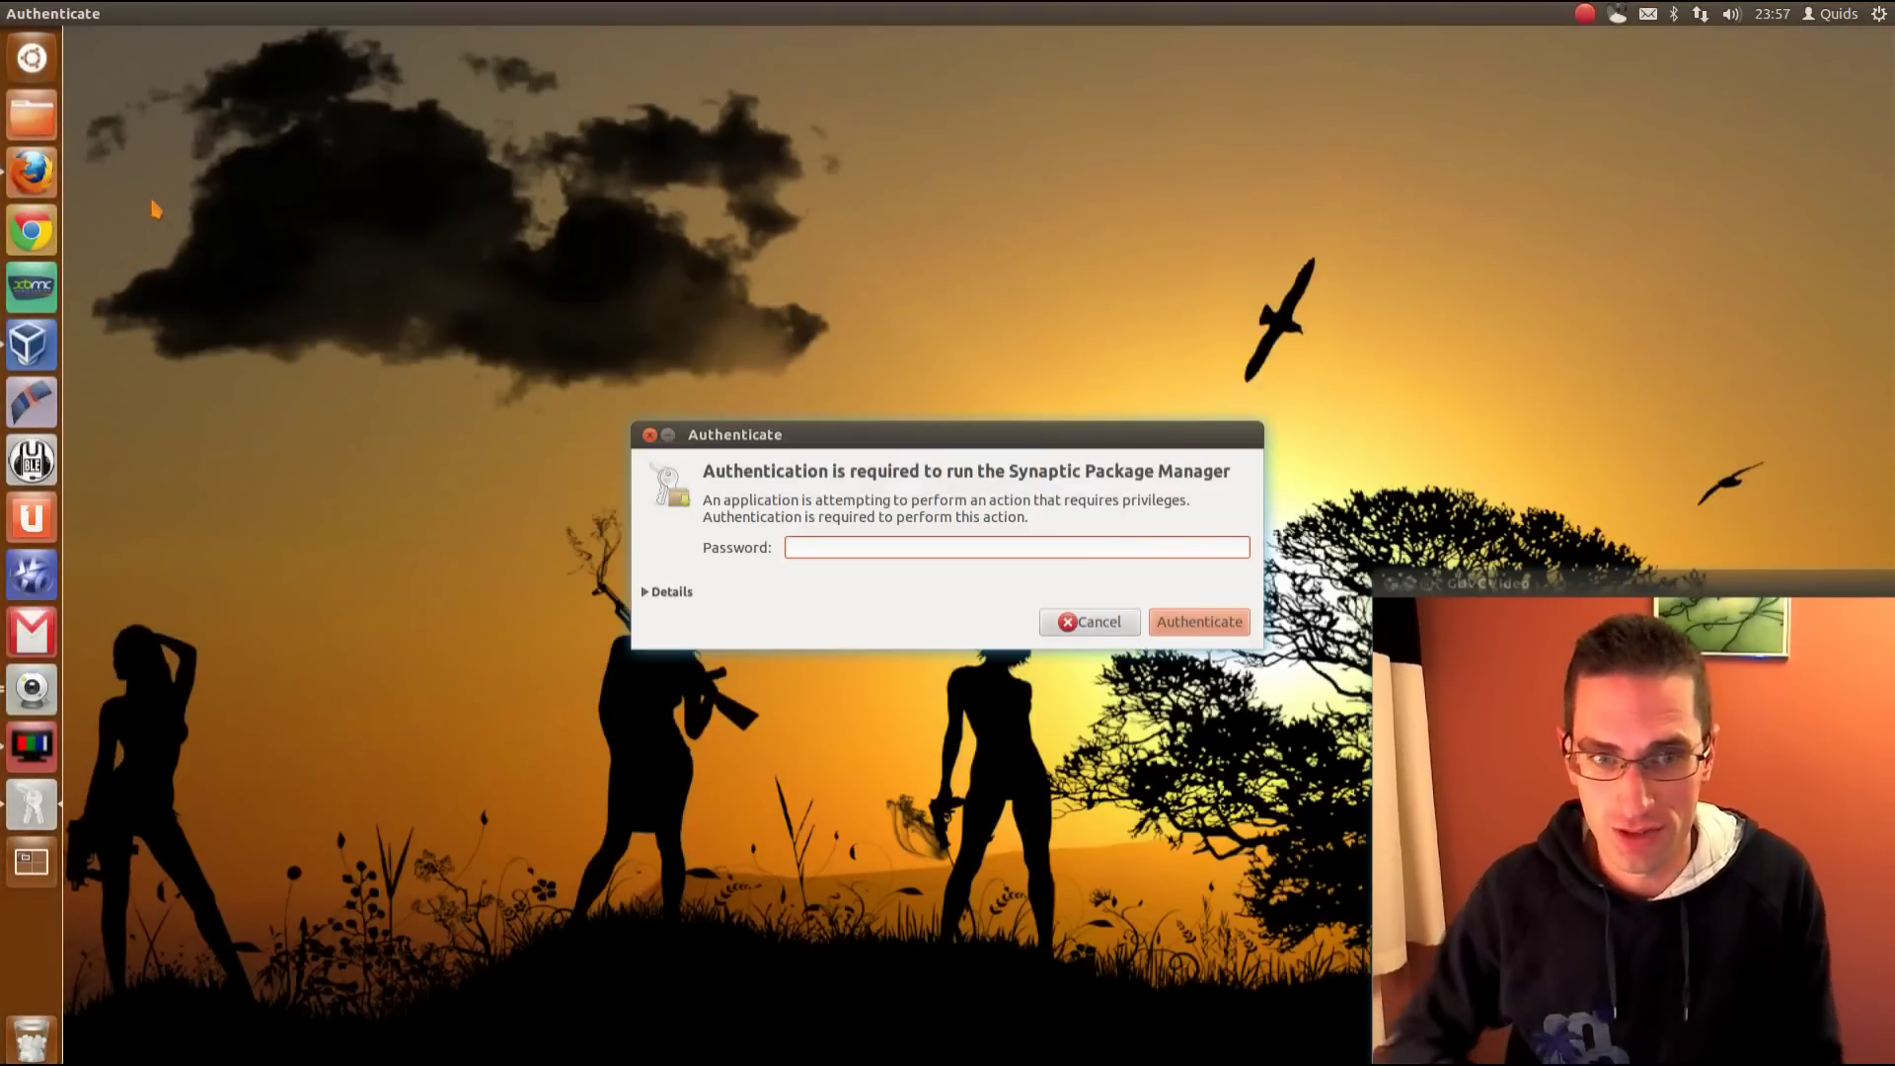
key(Return)
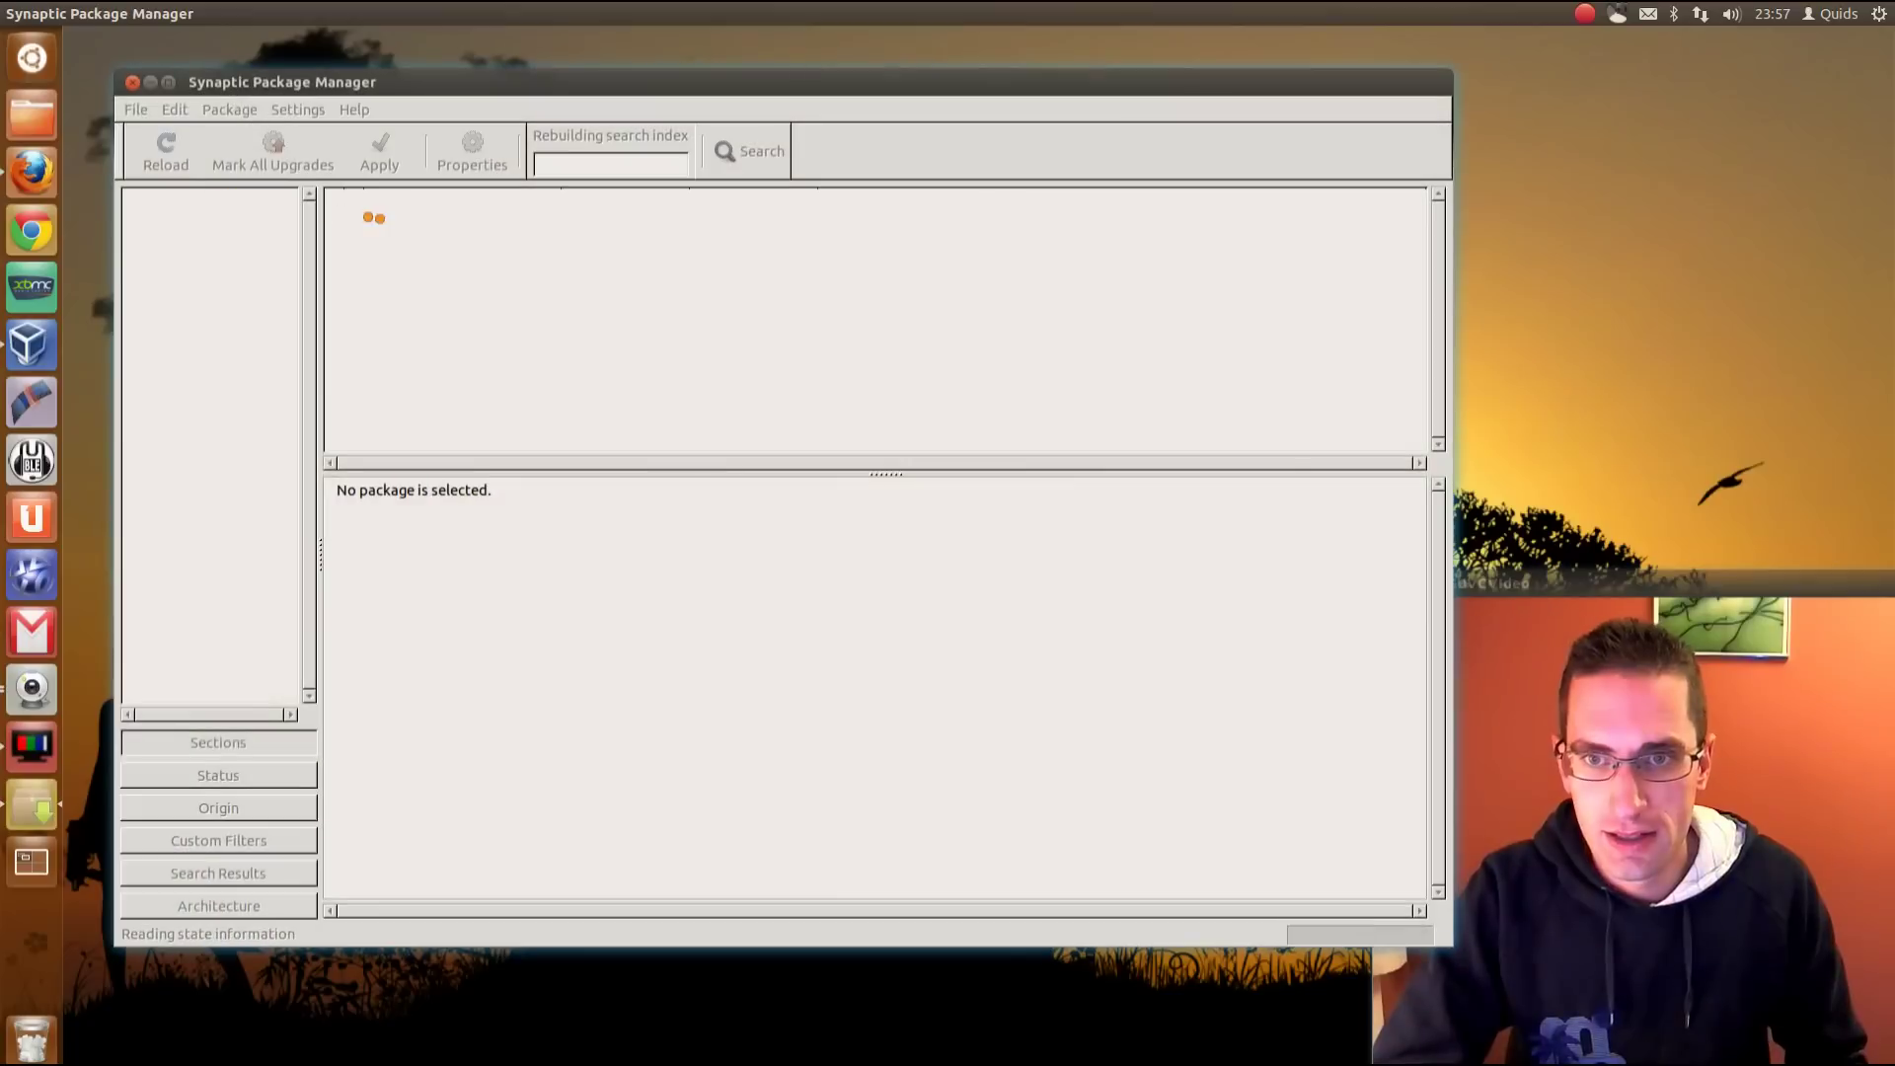
- Confirm the GetDeb Games and Apps entries under Repositories' Other Software, then close Sources
click(309, 111)
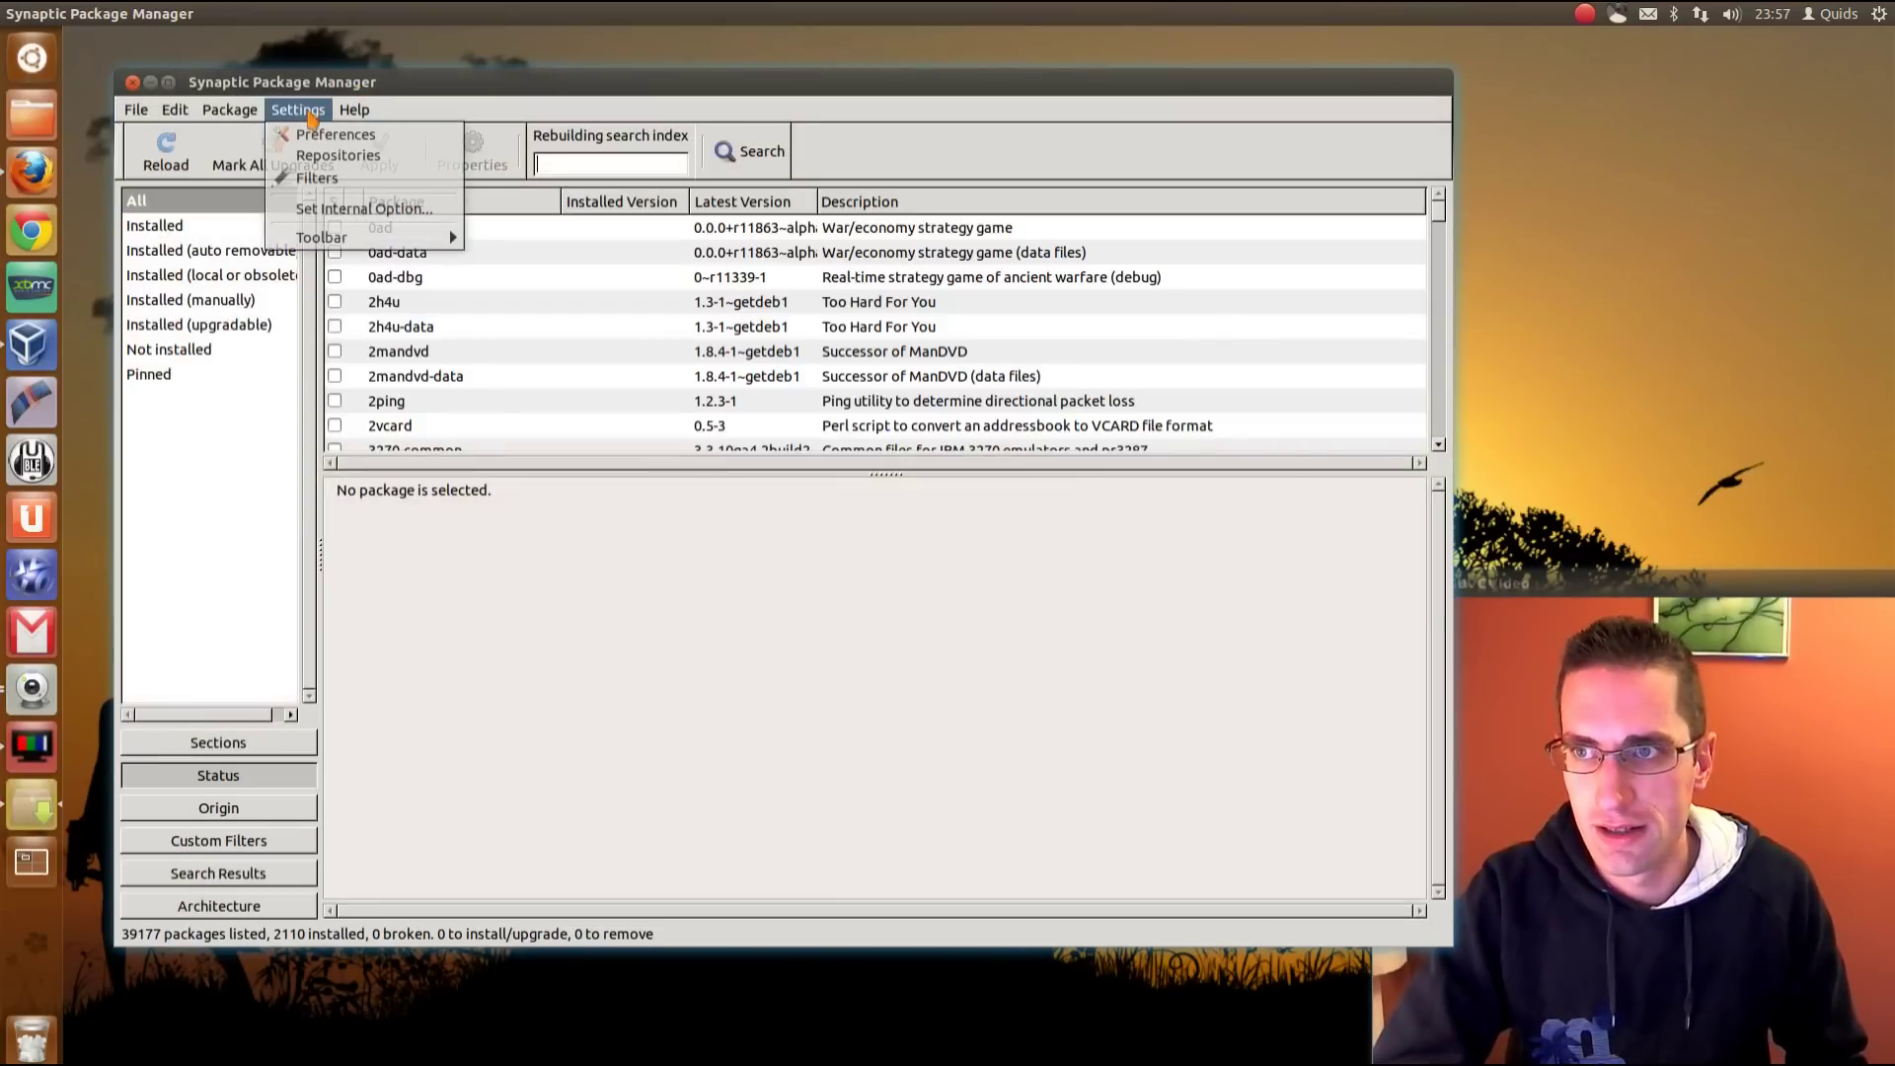
click(338, 155)
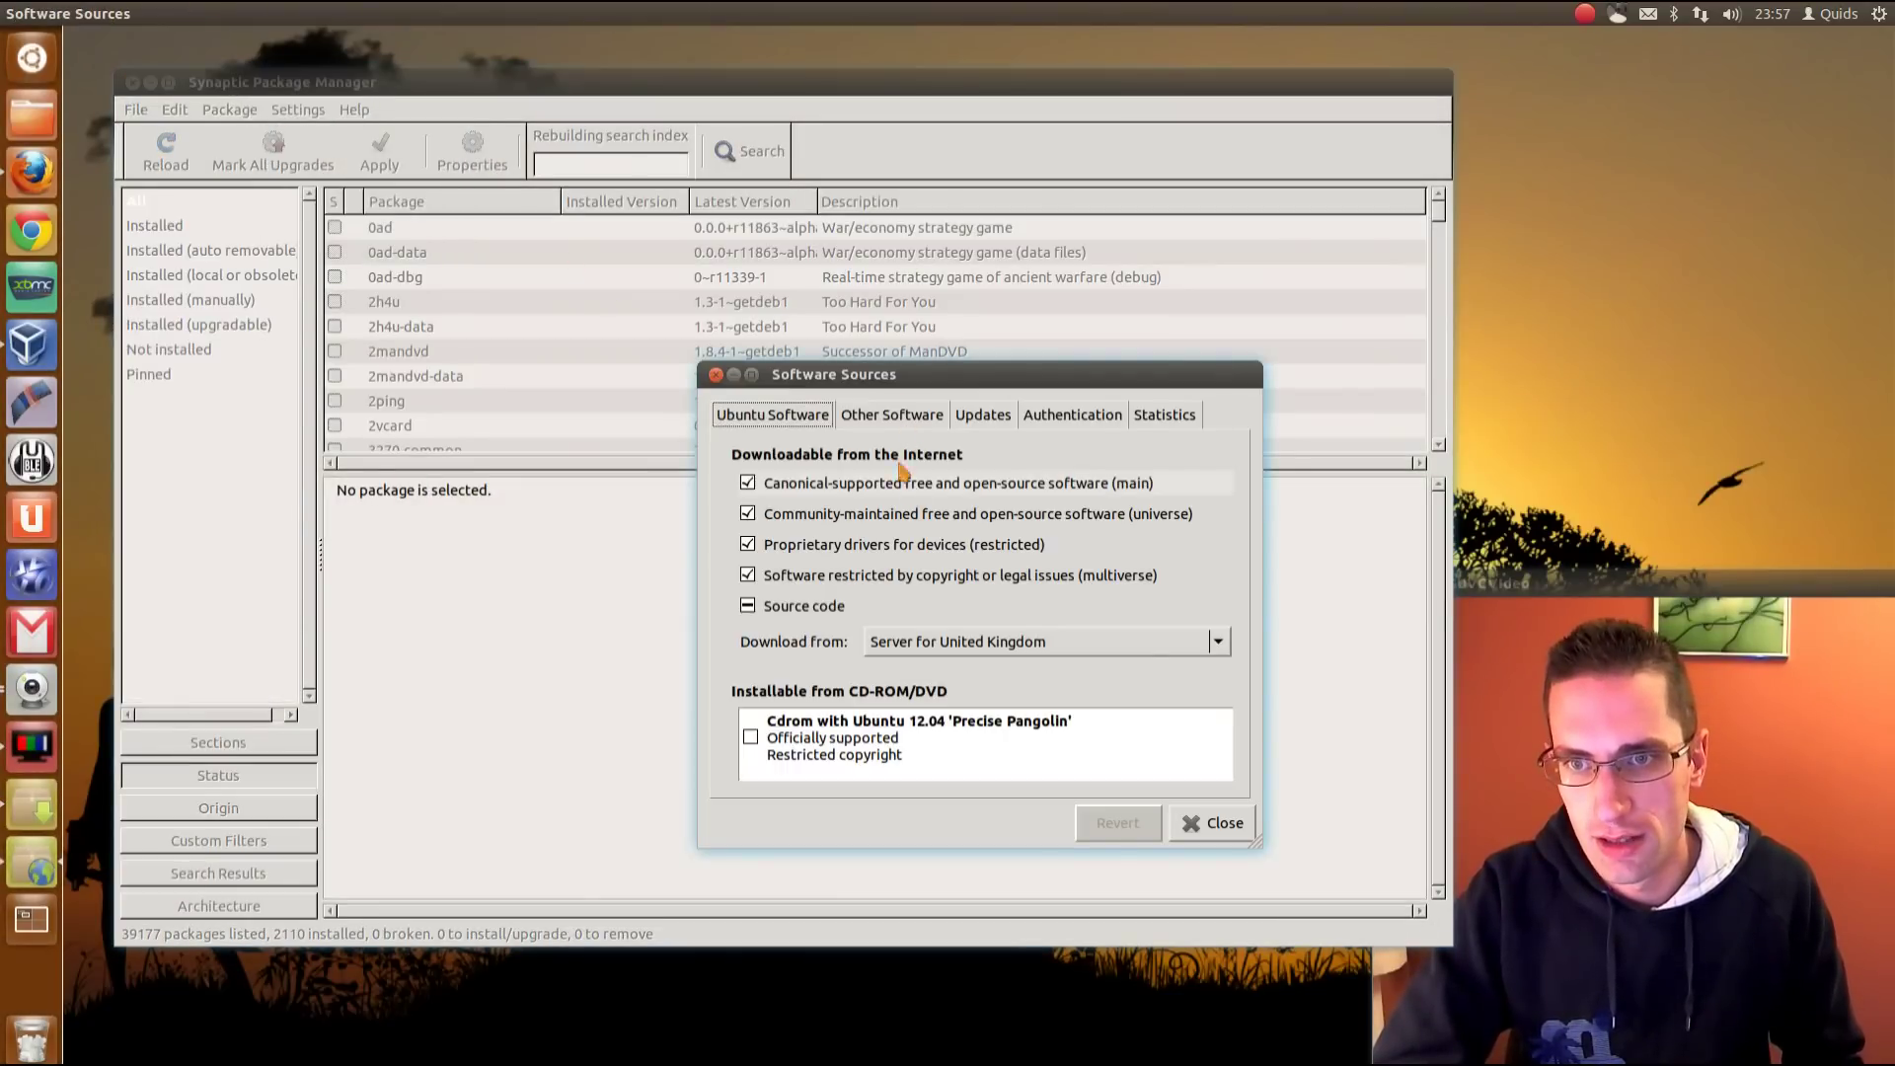
click(899, 417)
scroll(866, 650, down, 2)
scroll(864, 650, down, 3)
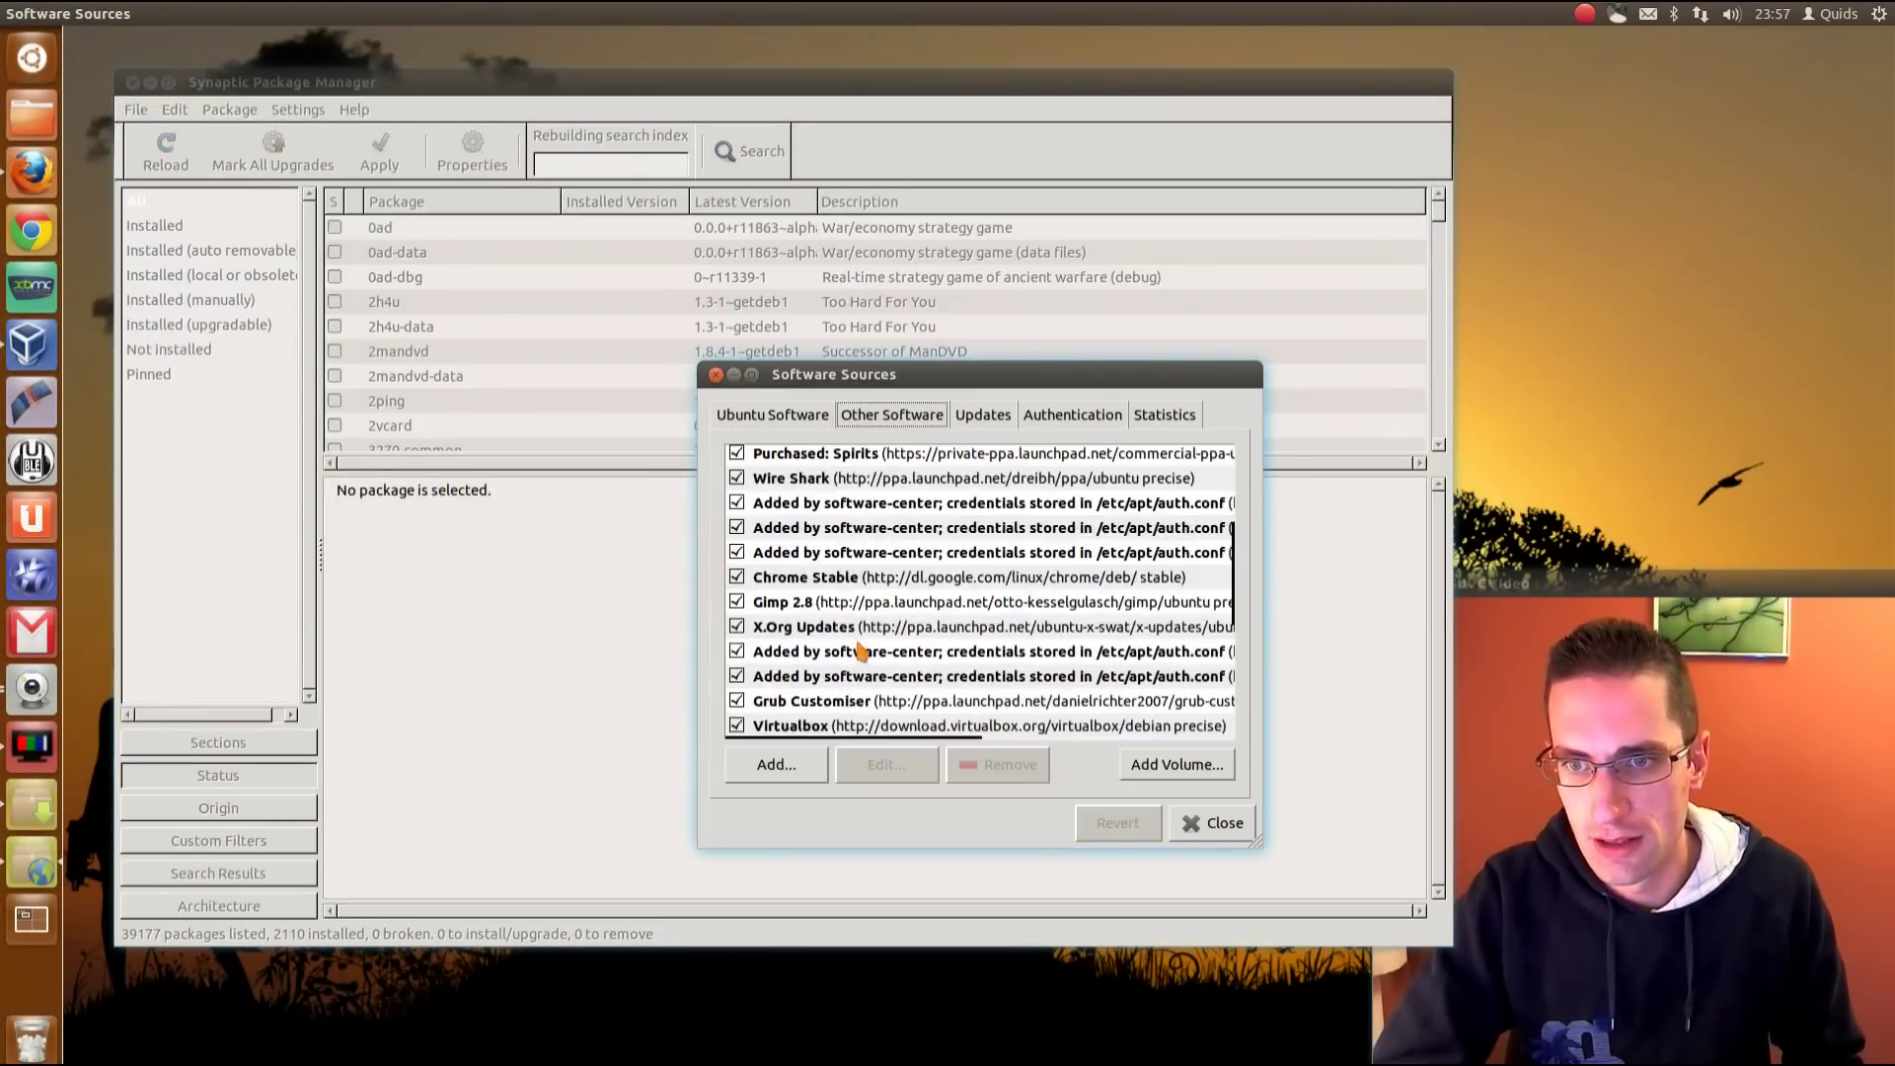
scroll(859, 651, down, 3)
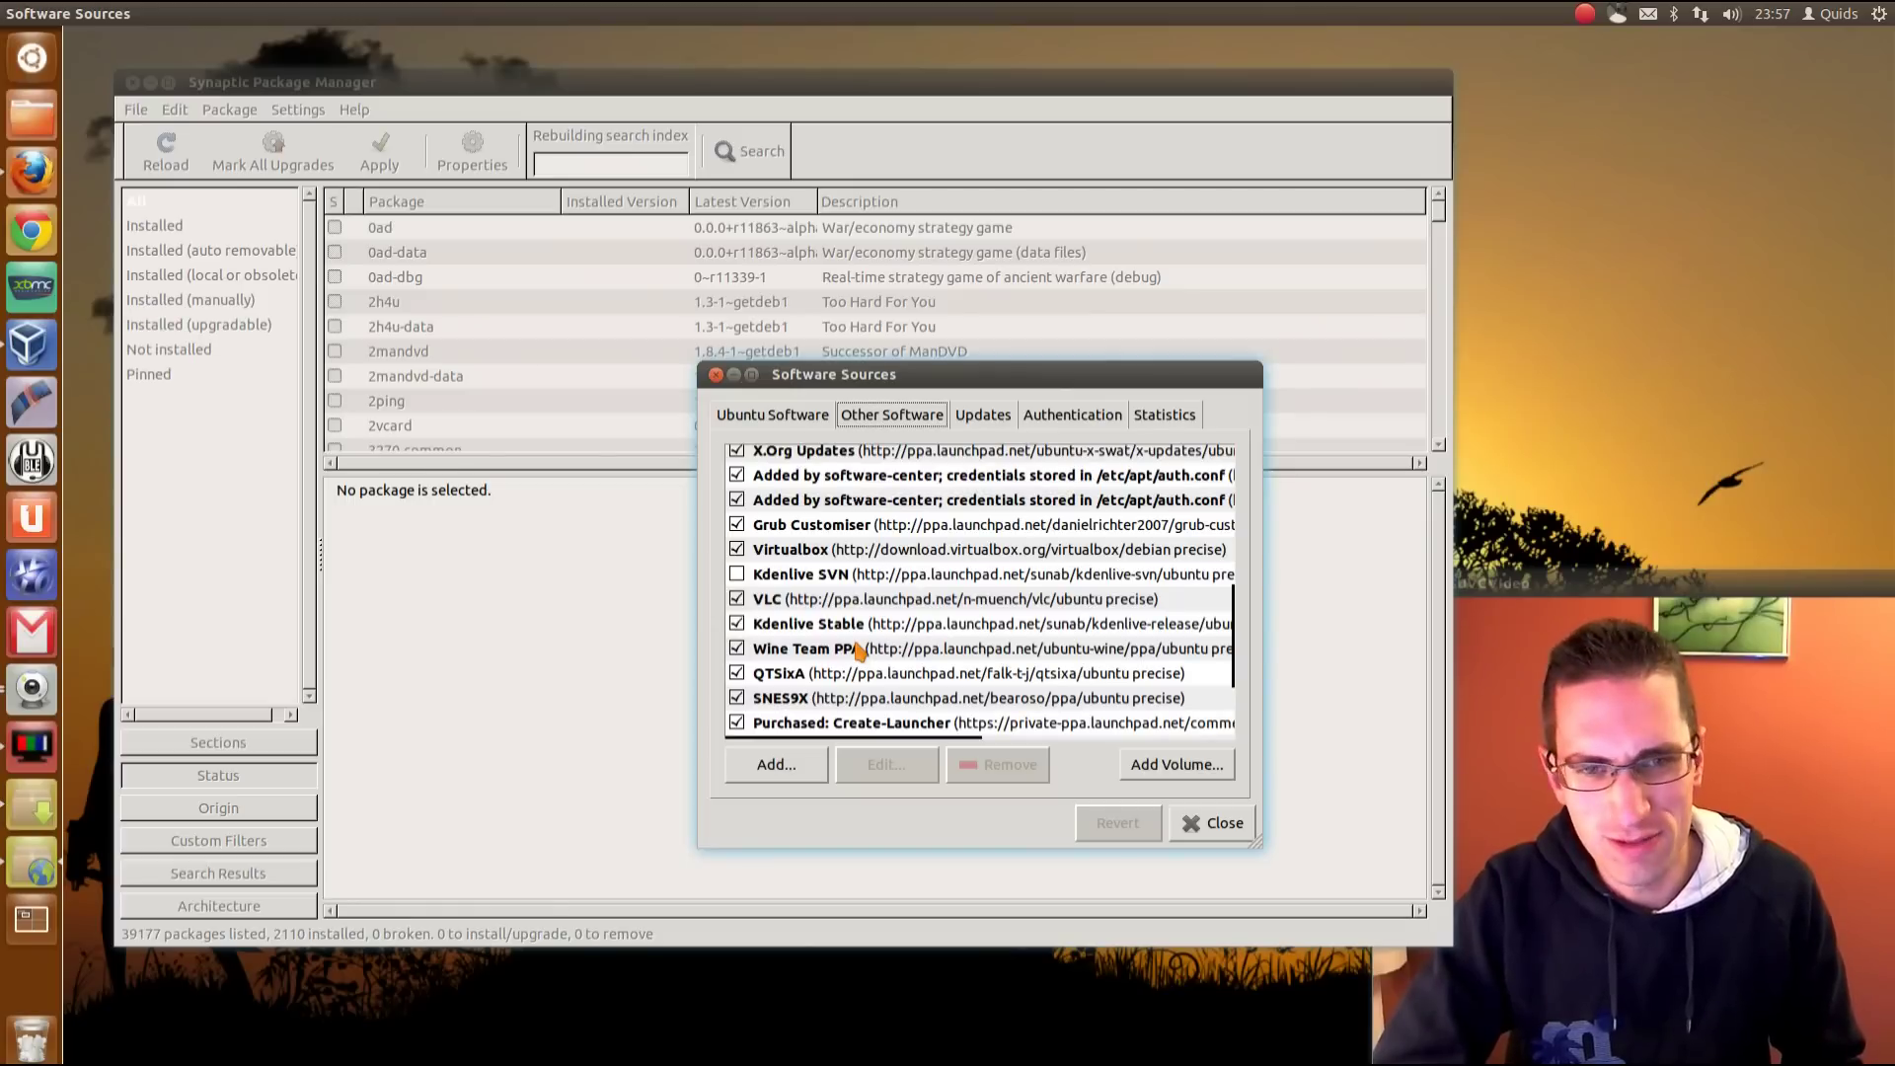
scroll(880, 589, down, 3)
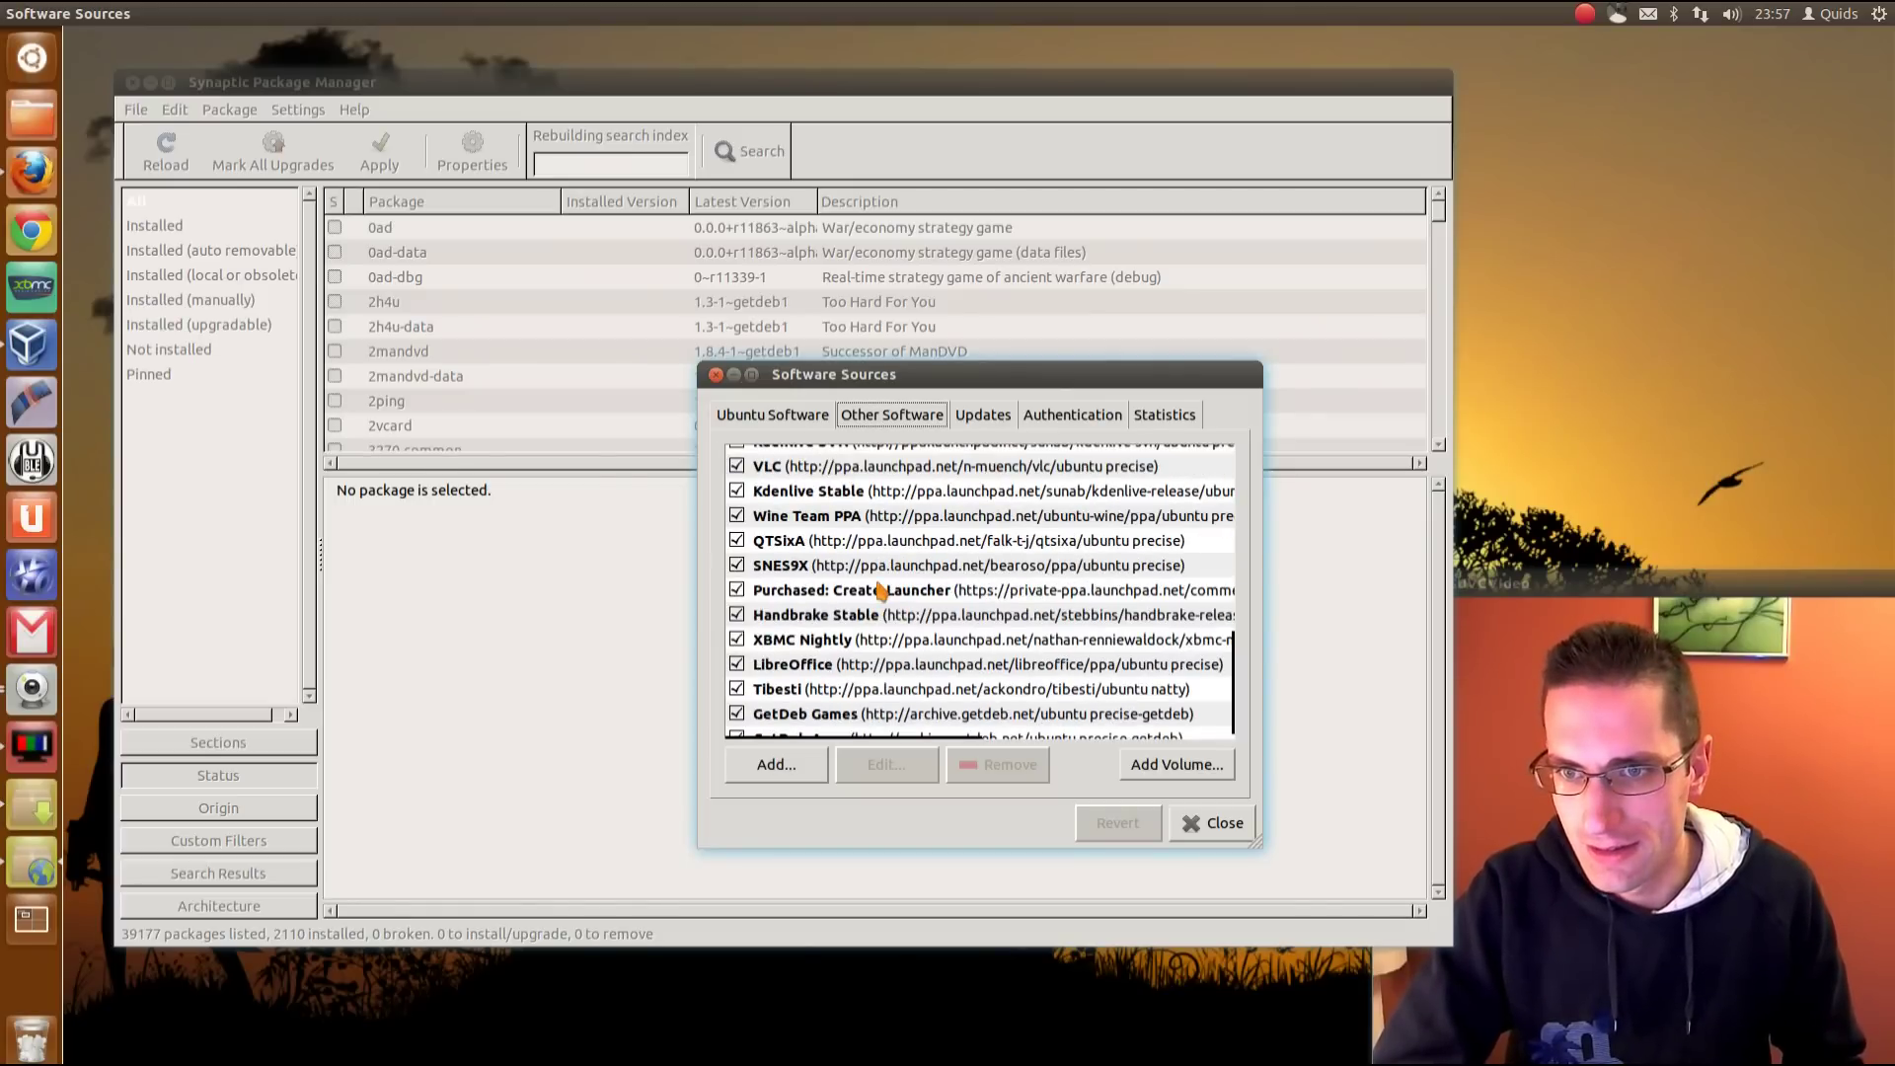
scroll(879, 590, down, 1)
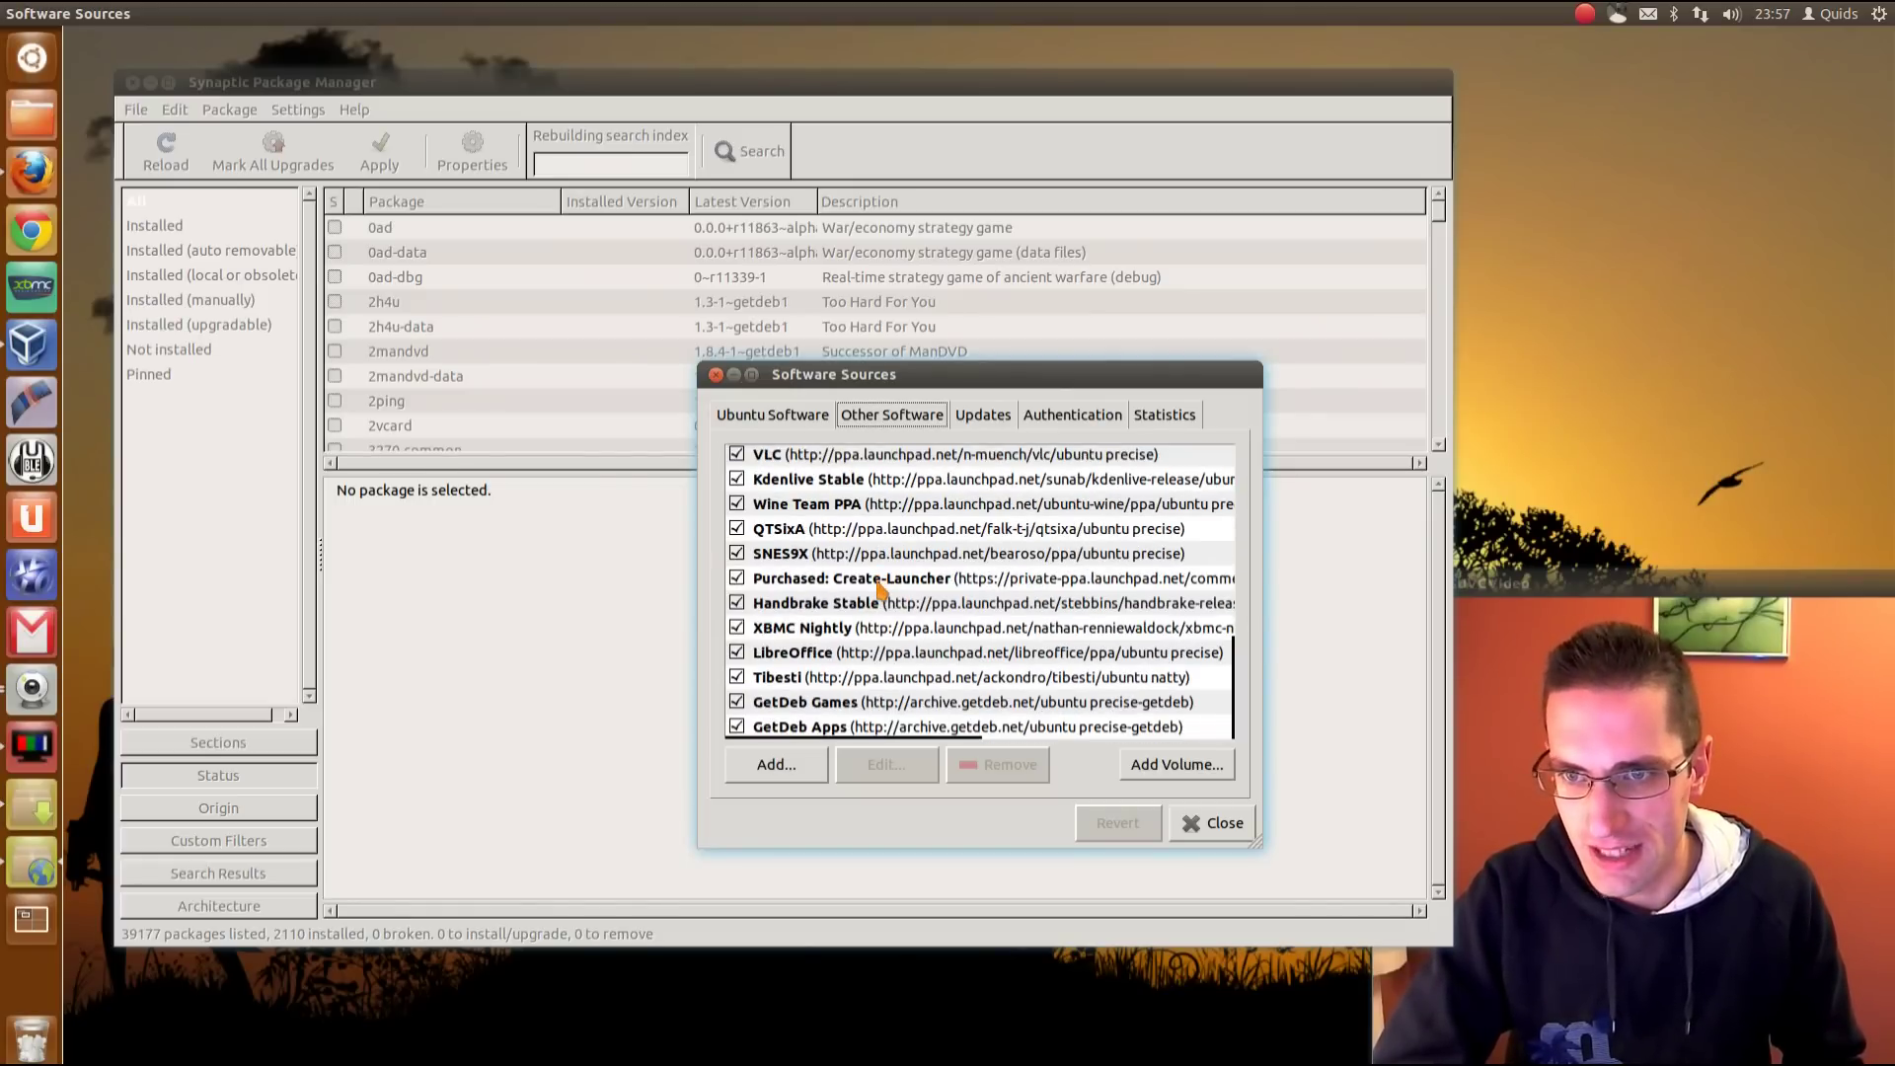
click(737, 702)
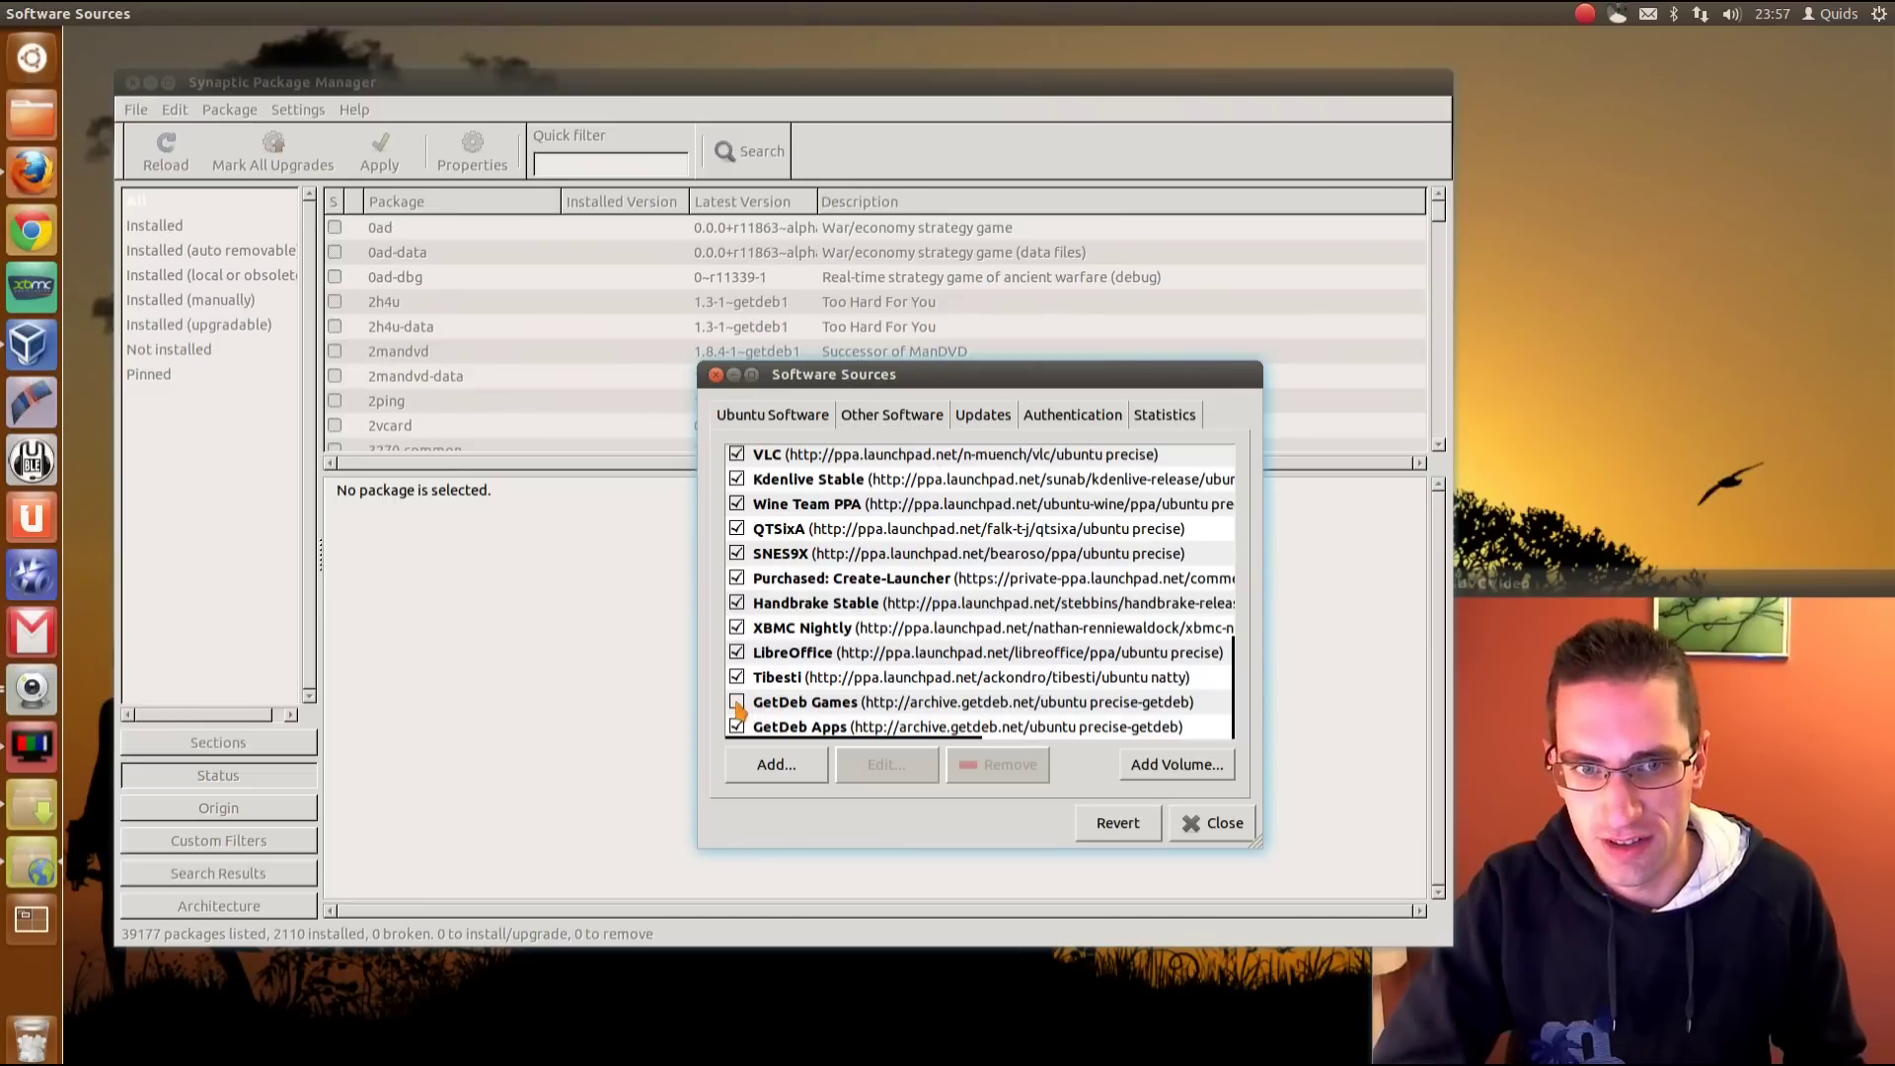
click(1211, 822)
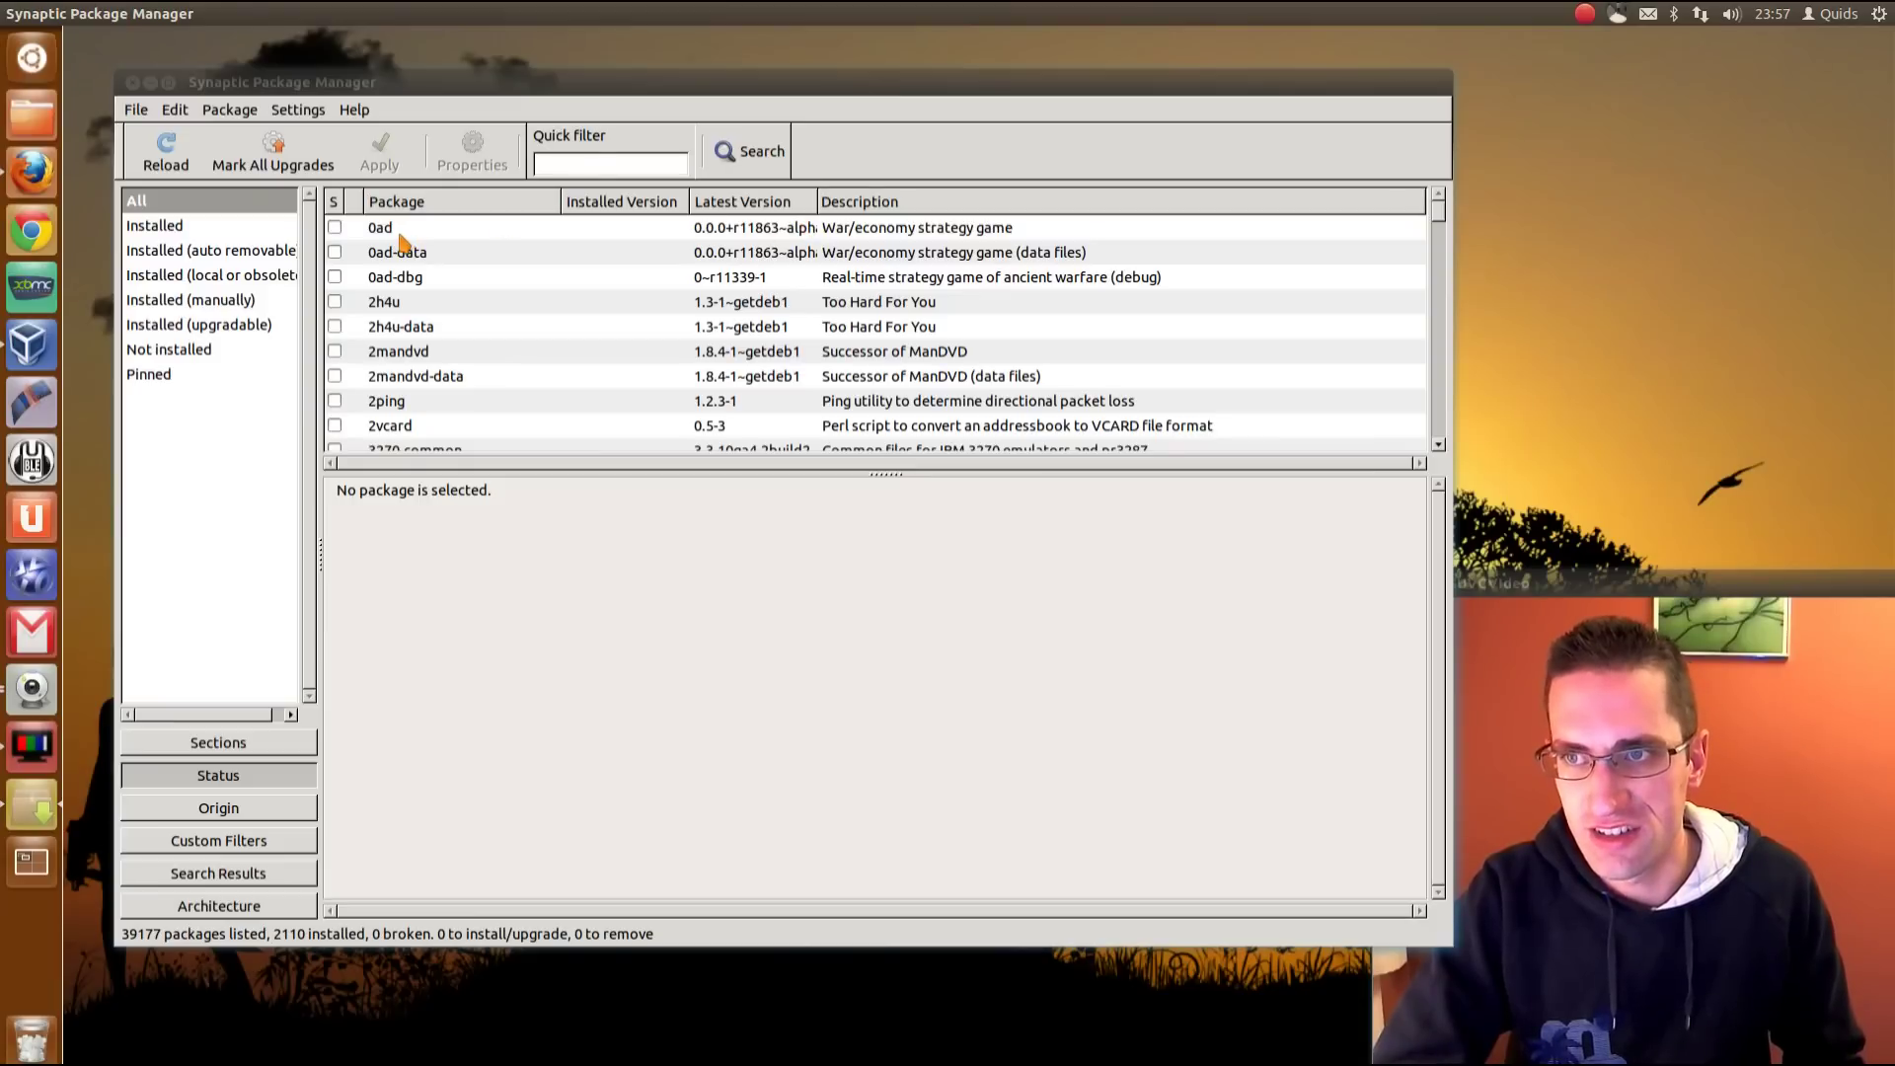
- Check the getdeb versions of 0ad and 2h4u via a wider Latest Version column, then exit Synaptic
click(786, 230)
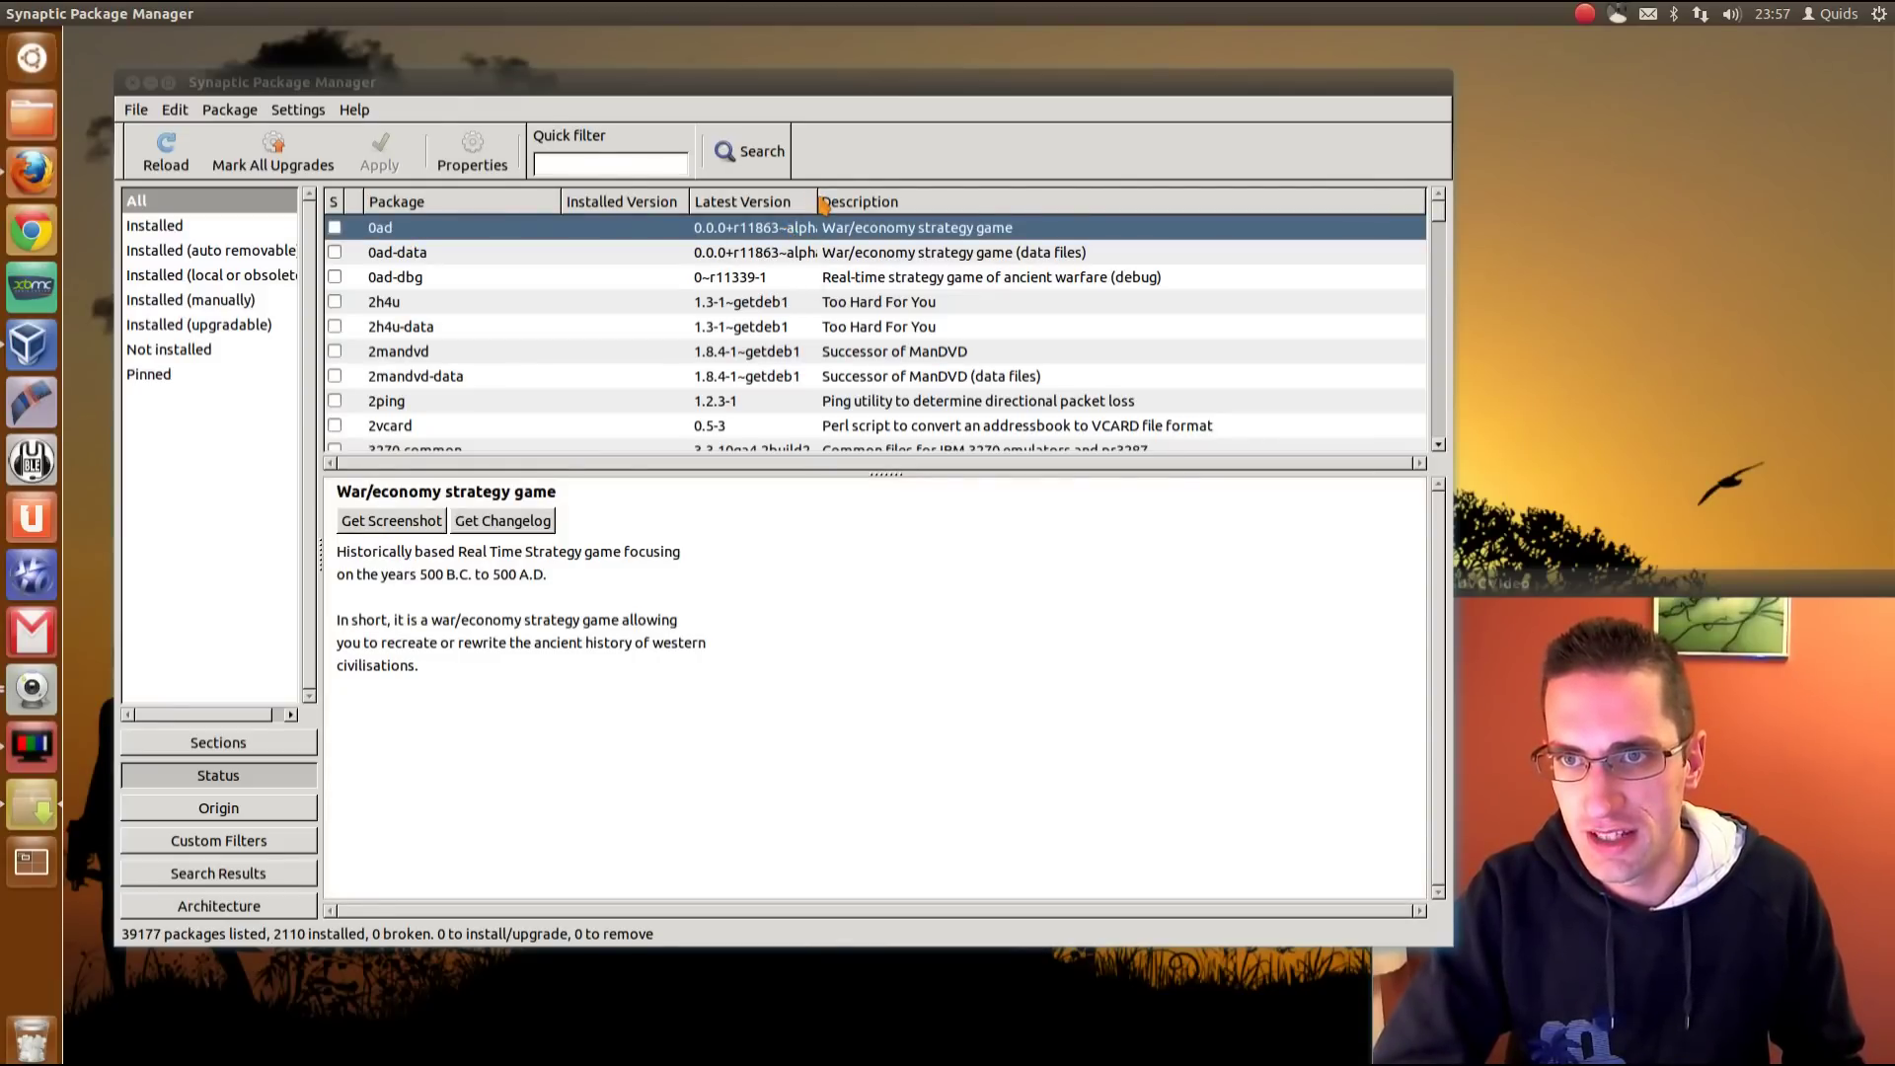
drag(810, 198, 841, 198)
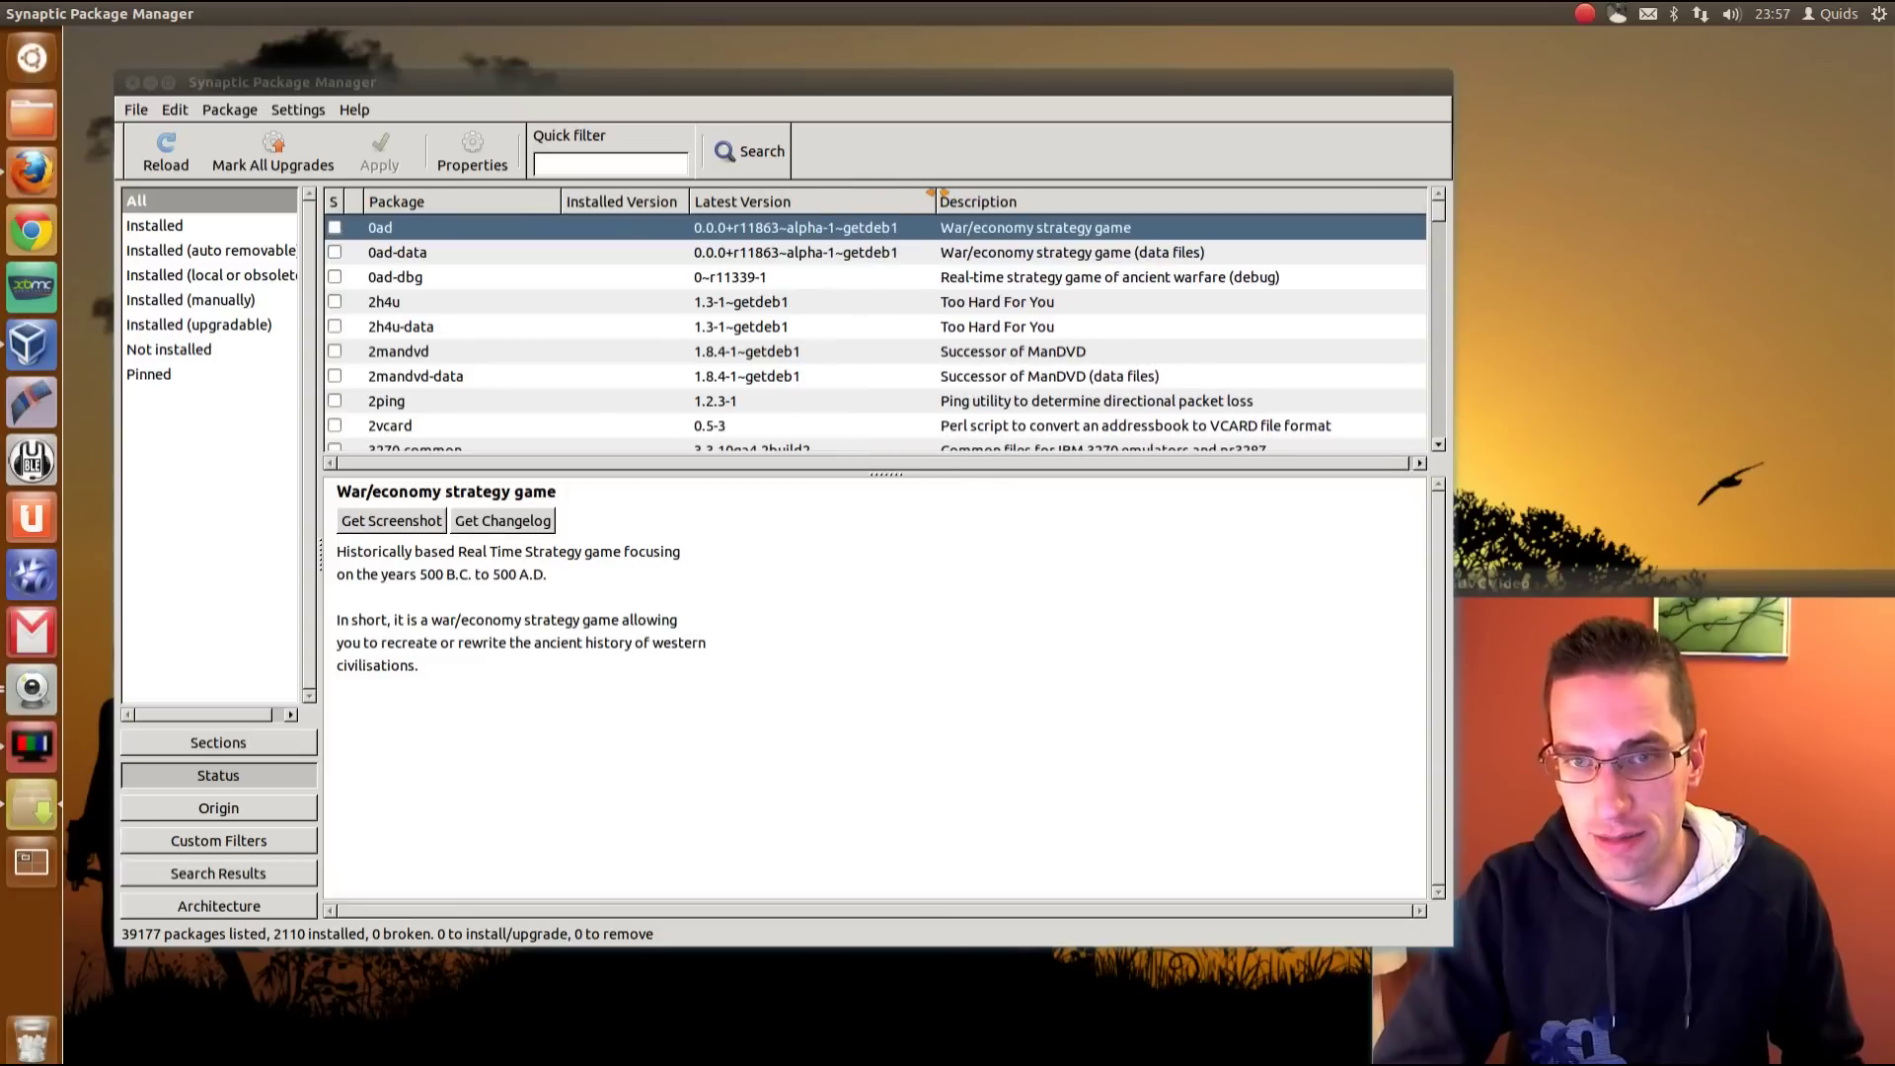
click(406, 307)
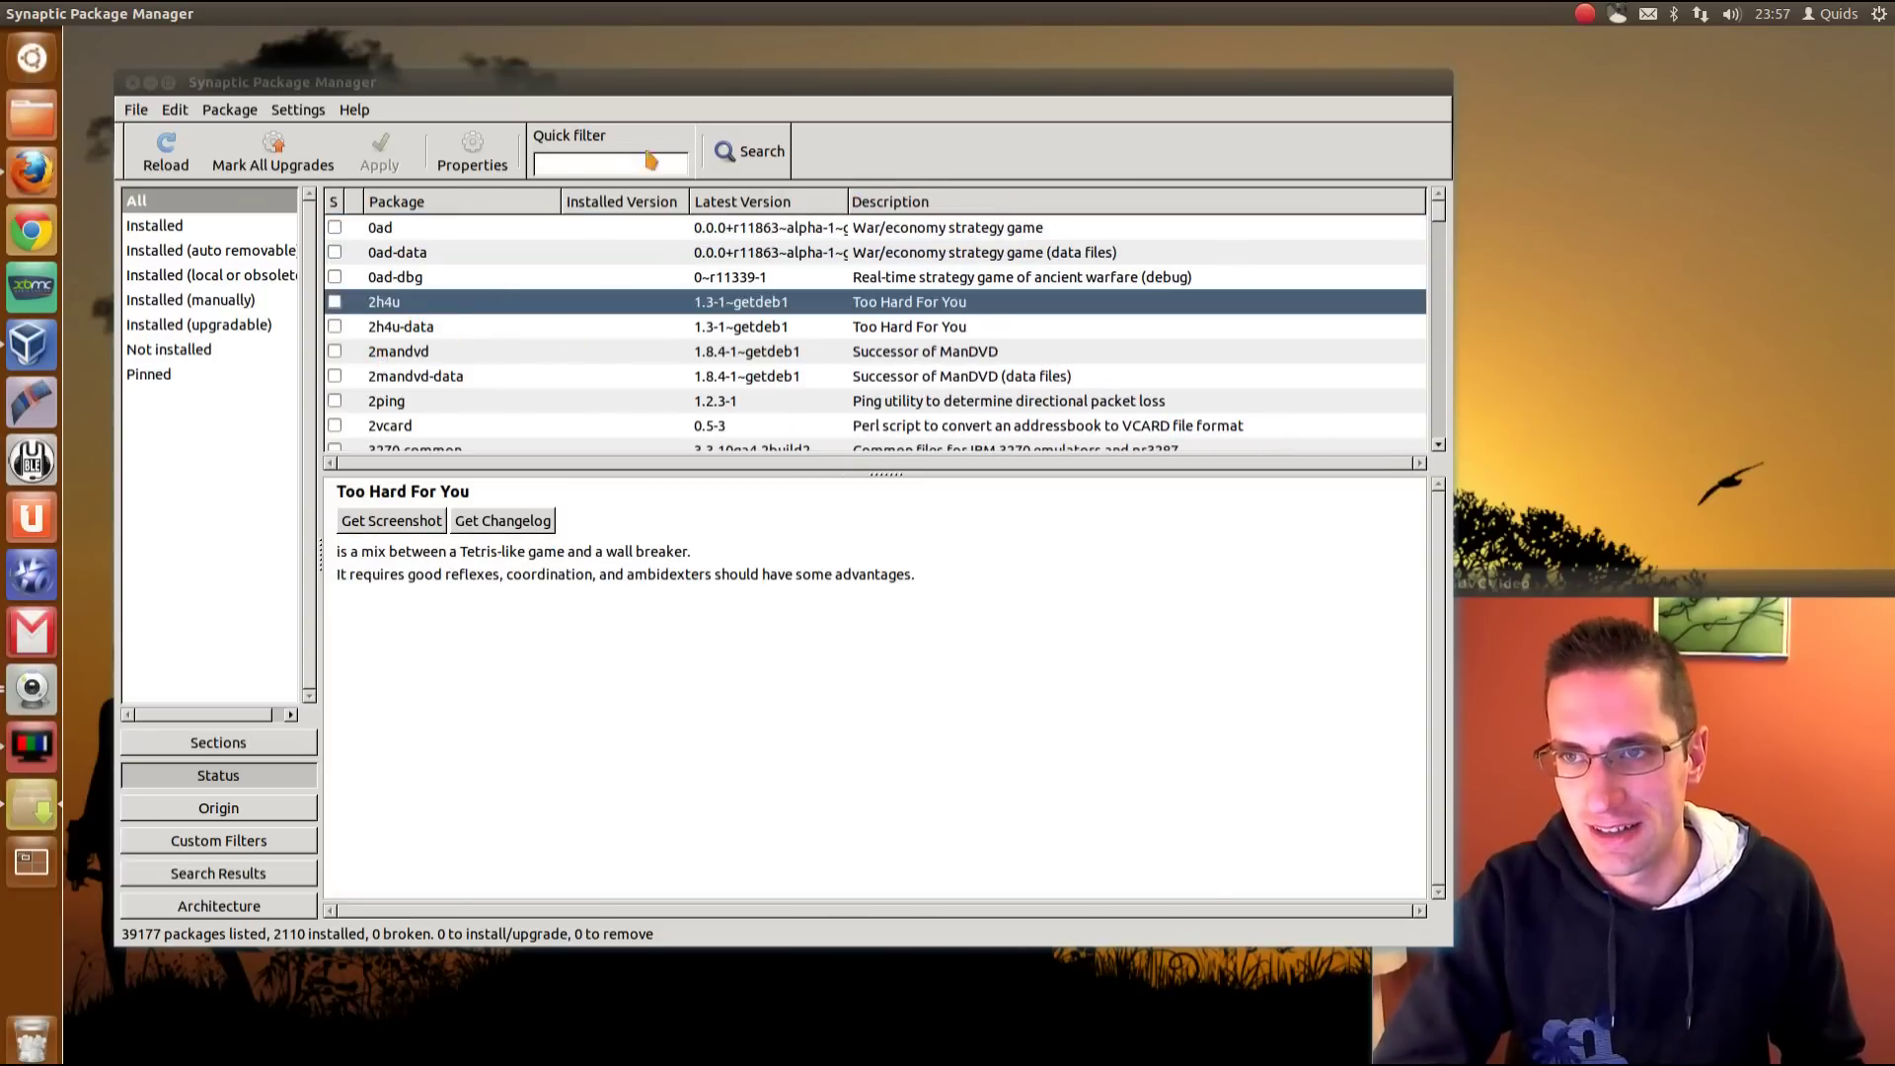
click(132, 82)
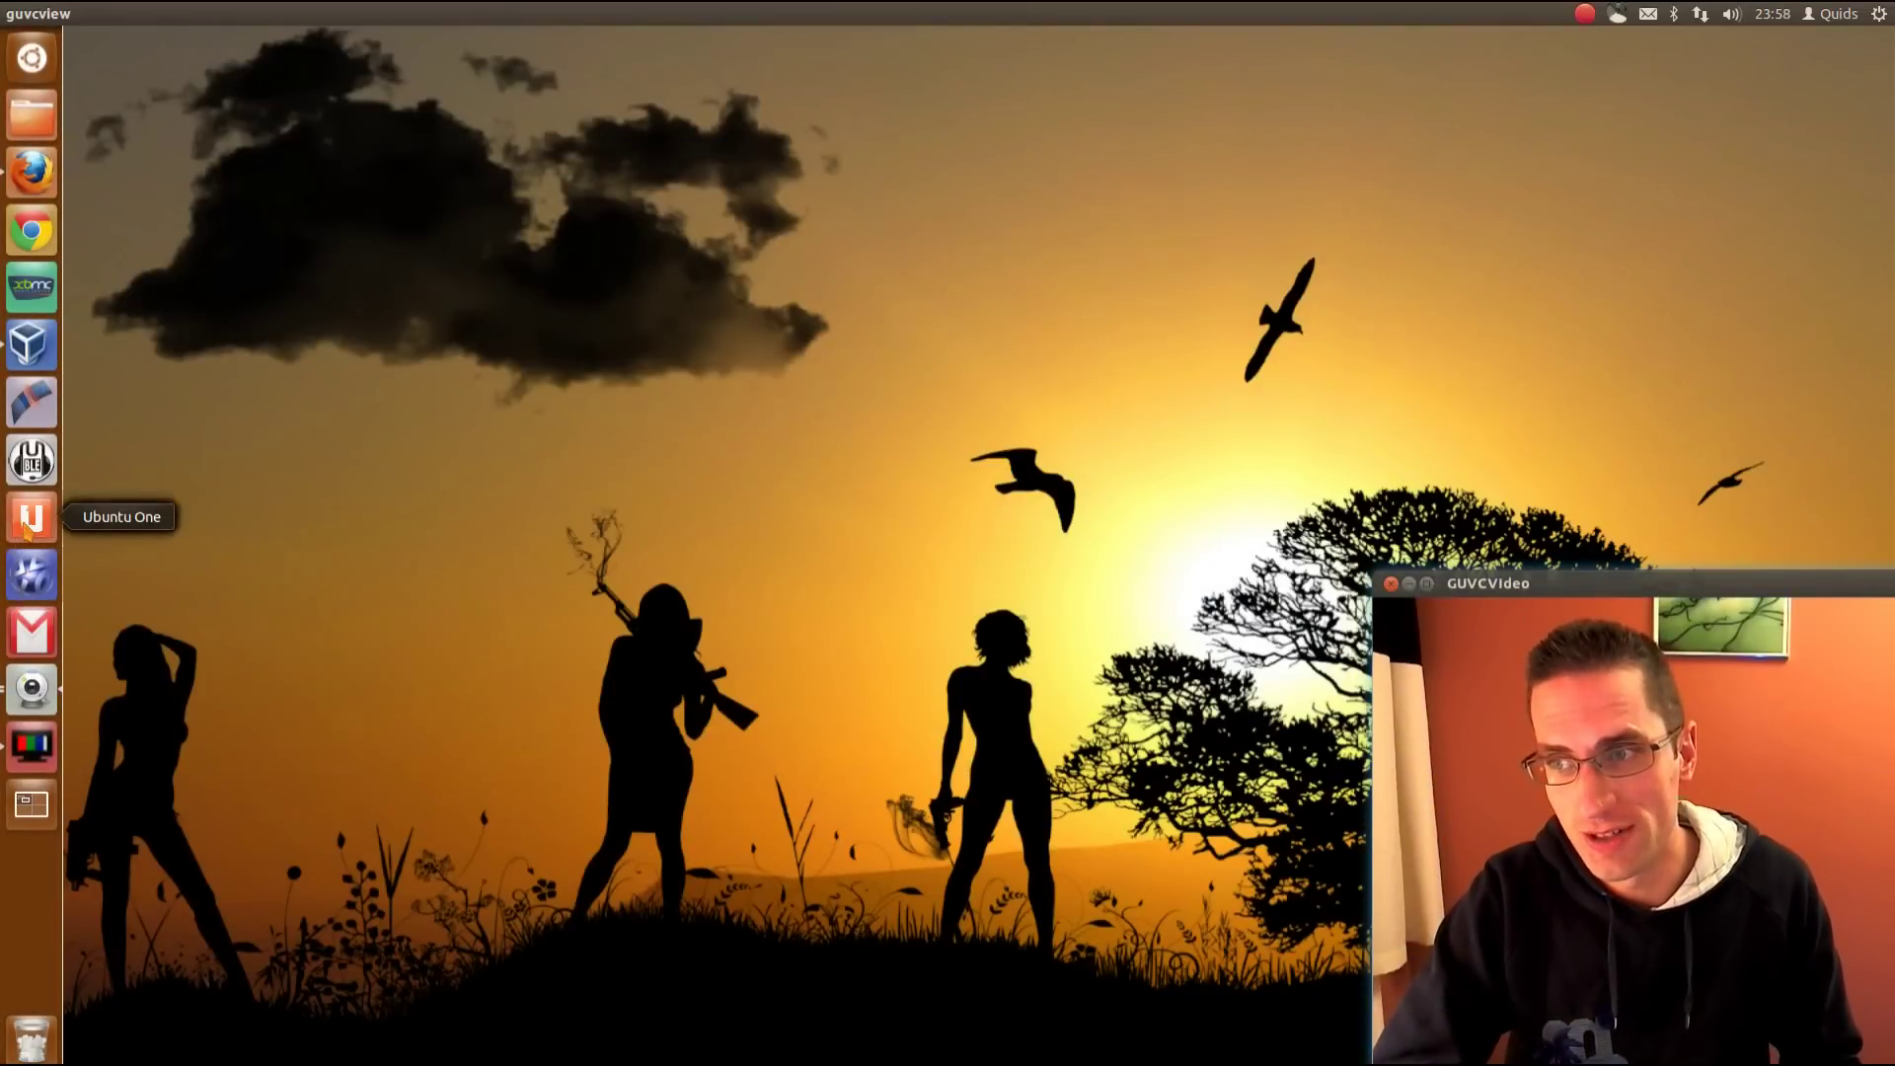
- Launch Ubuntu Software Centre from the Dash ('sof') and set the All Software filter to GetDeb
key(super)
text(sof)
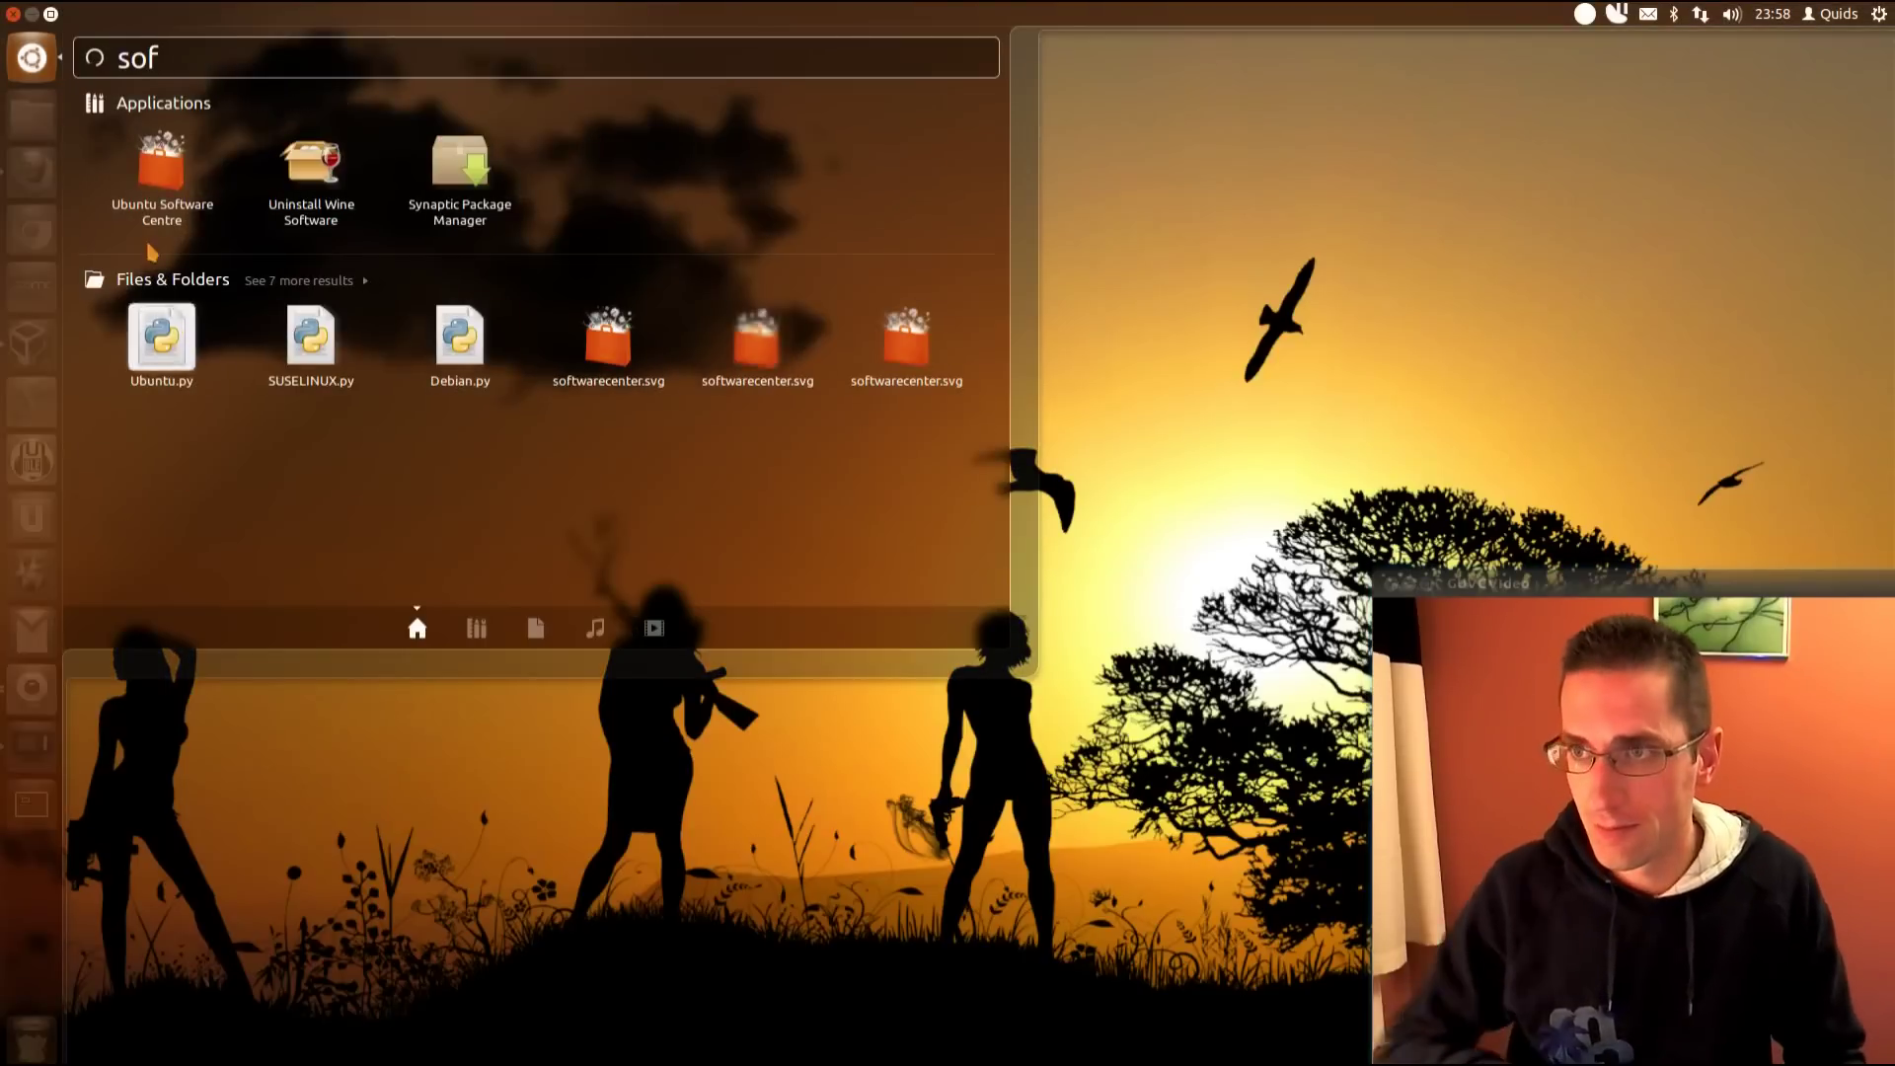
key(Return)
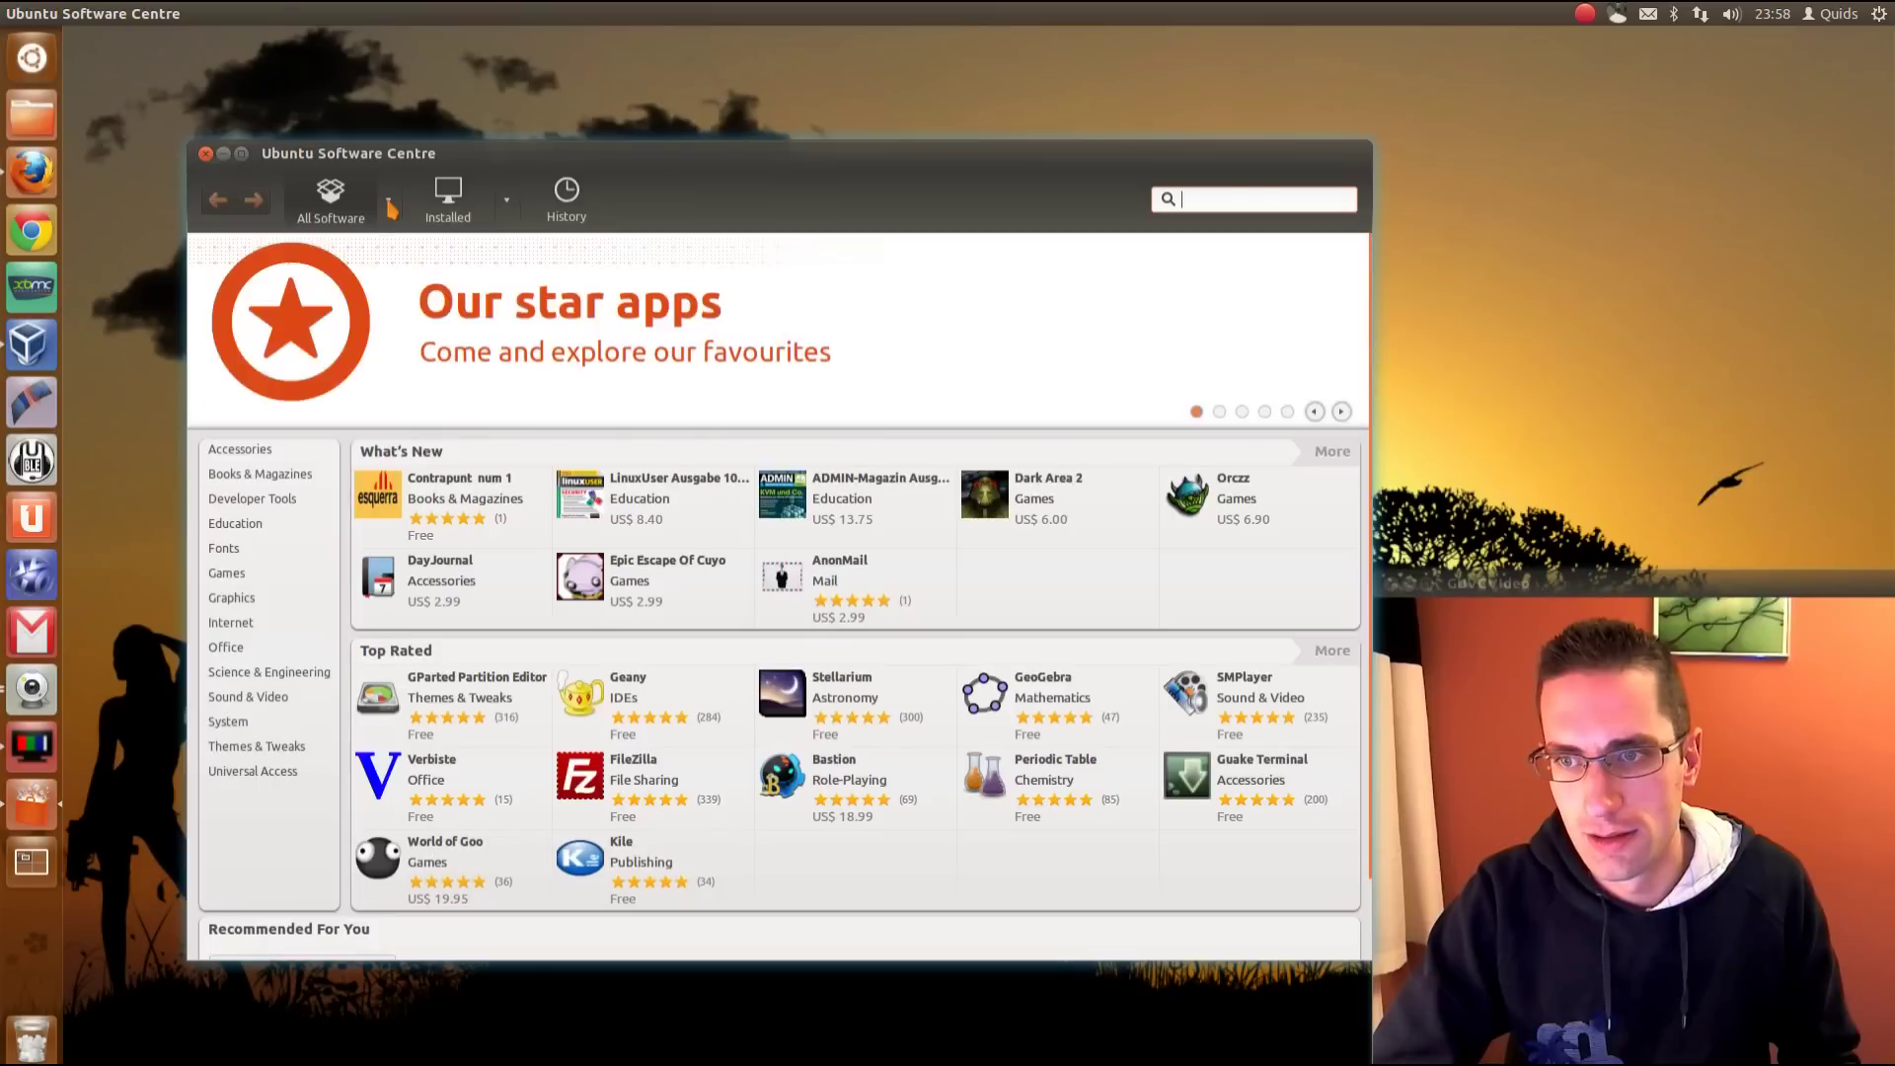
click(392, 208)
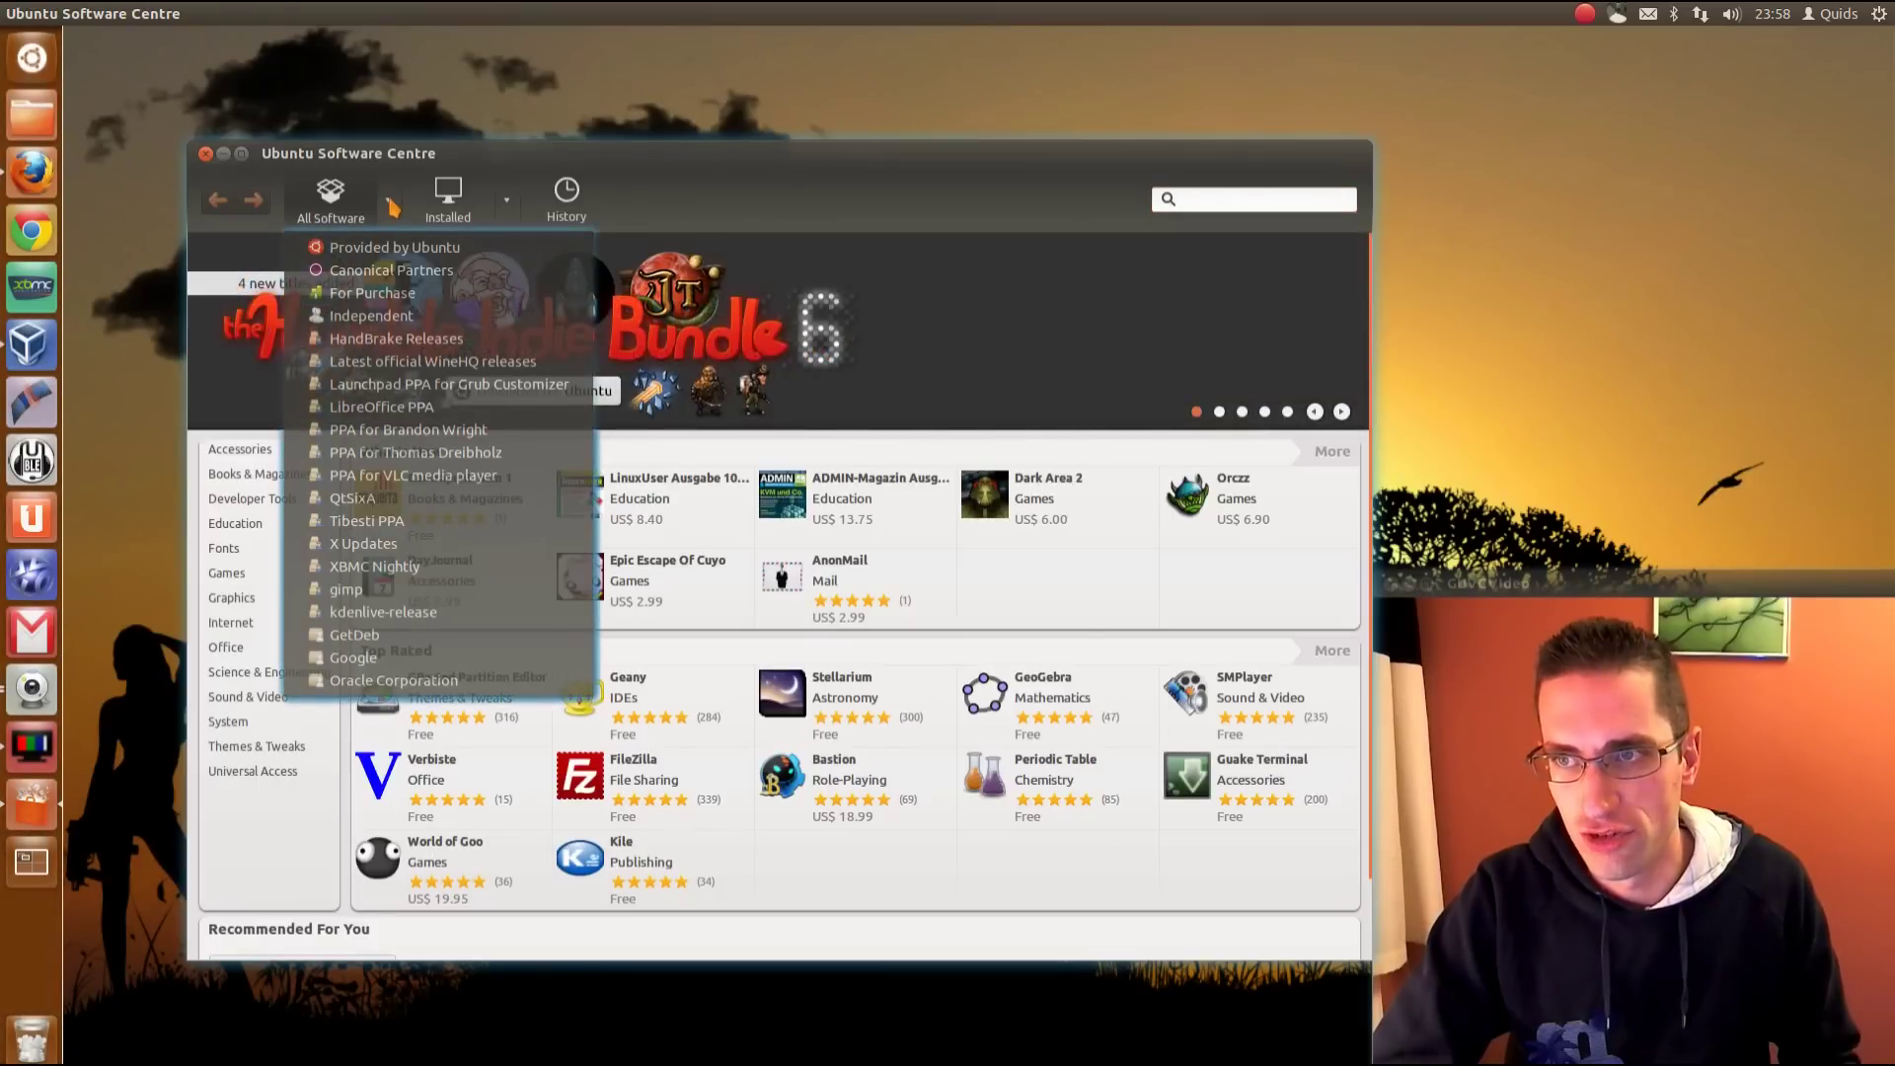
click(430, 638)
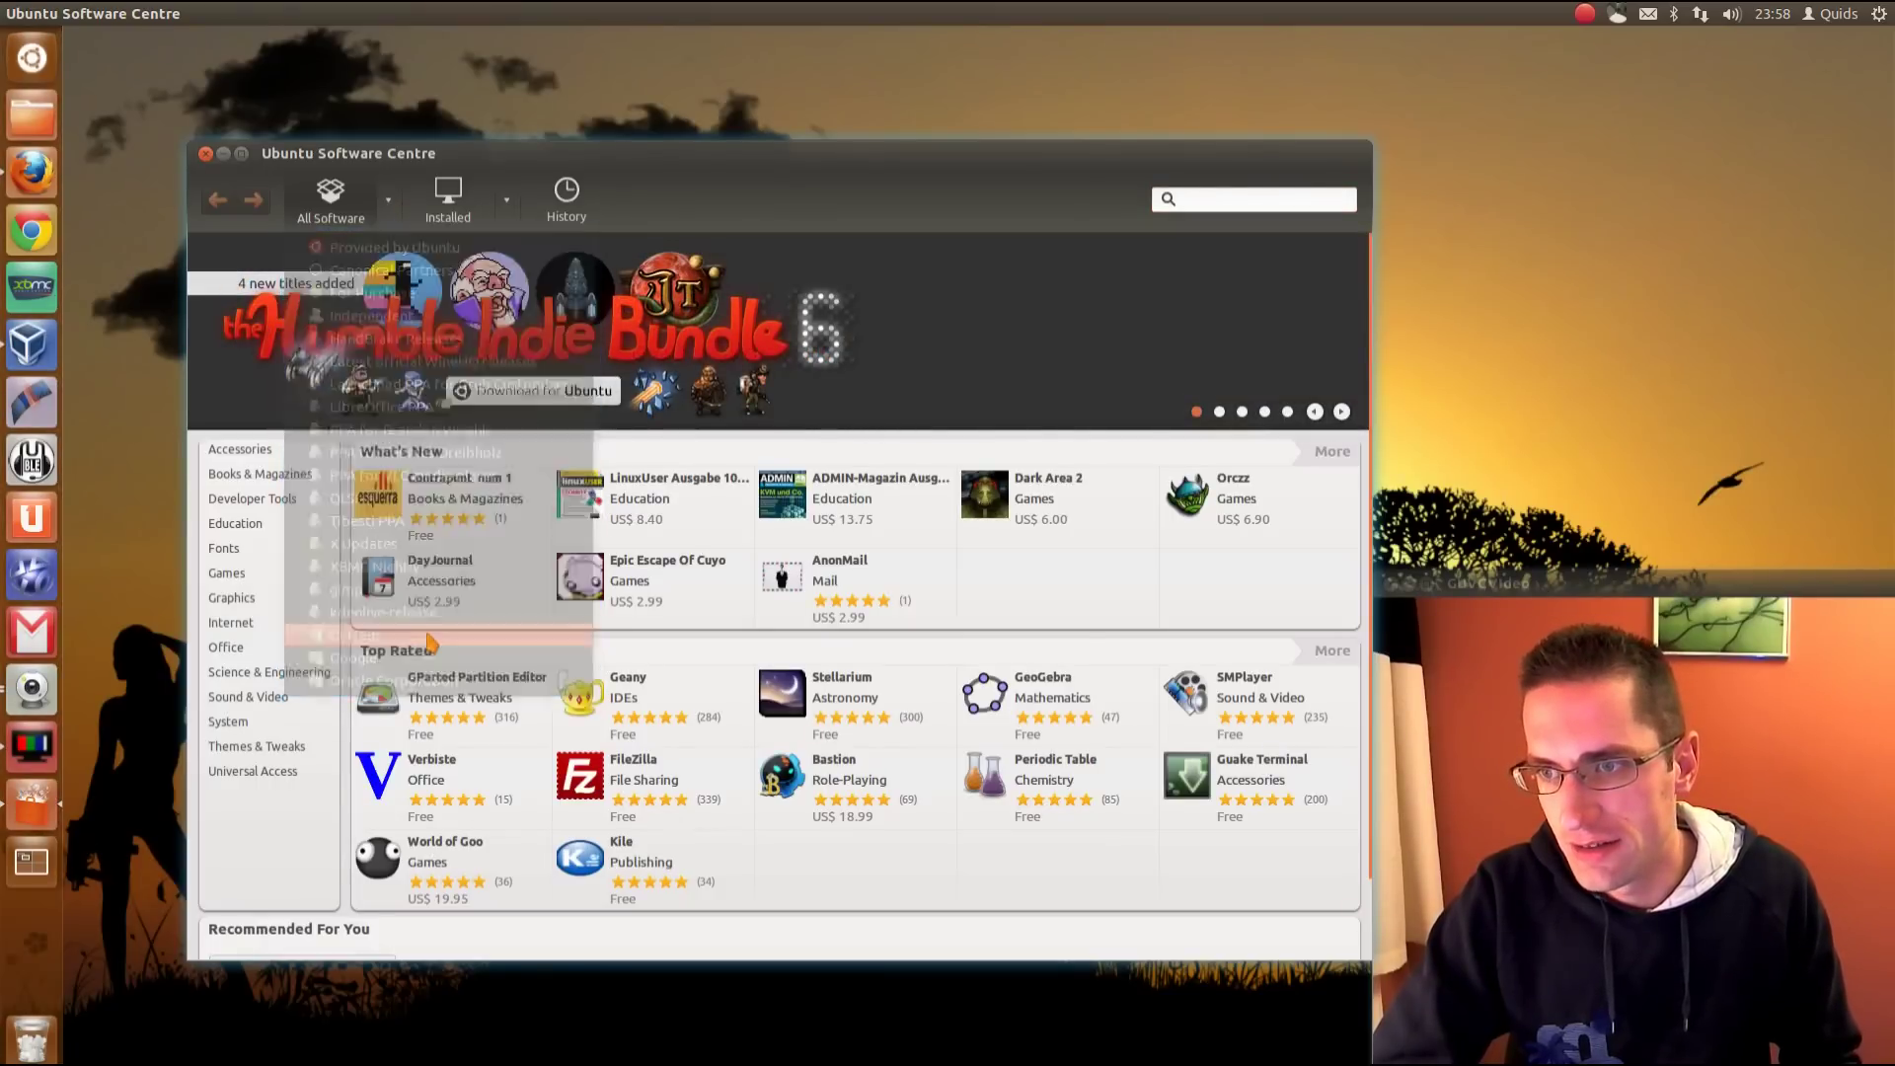